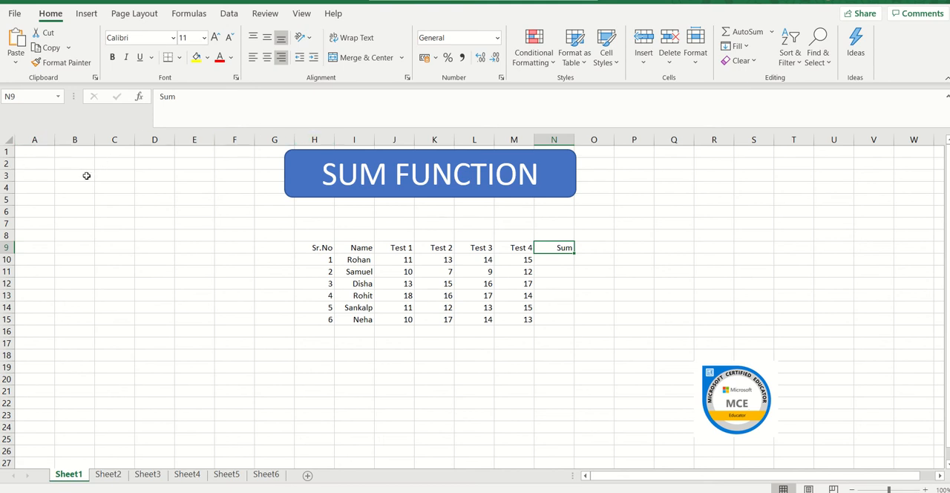
Step: Look over the sheet's layout by highlighting columns A to F, rows 1 and 2, and individual cells D5 and E10
{"action": "left_click", "coordinate": [40, 139]}
{"action": "left_click", "coordinate": [74, 139]}
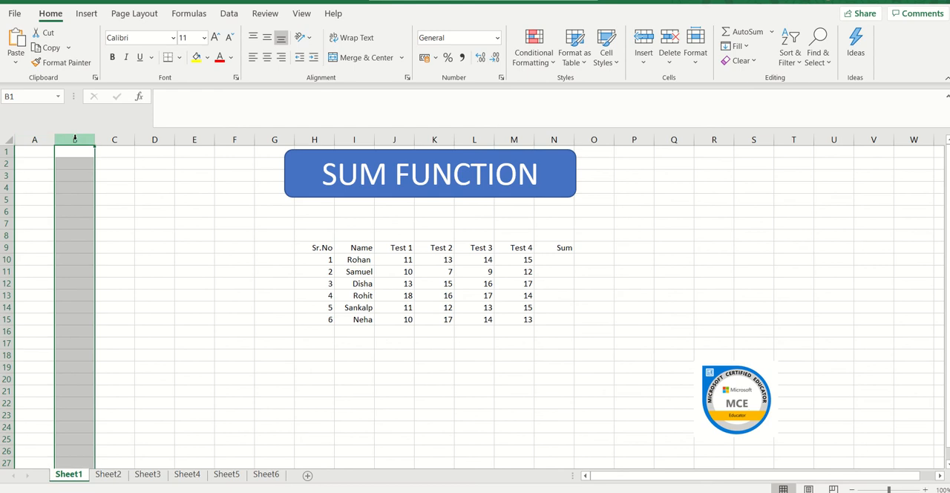
{"action": "left_click", "coordinate": [114, 139]}
{"action": "left_click", "coordinate": [154, 139]}
{"action": "left_click", "coordinate": [197, 140]}
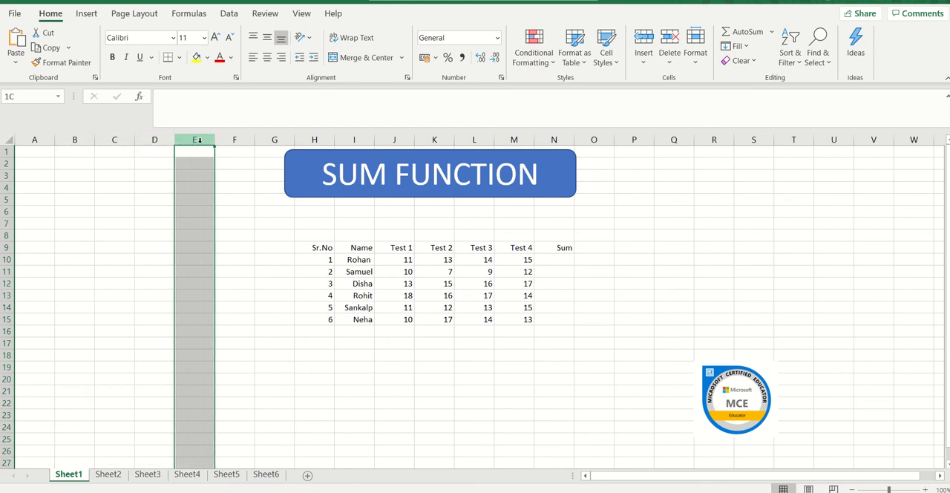
{"action": "left_click", "coordinate": [234, 140]}
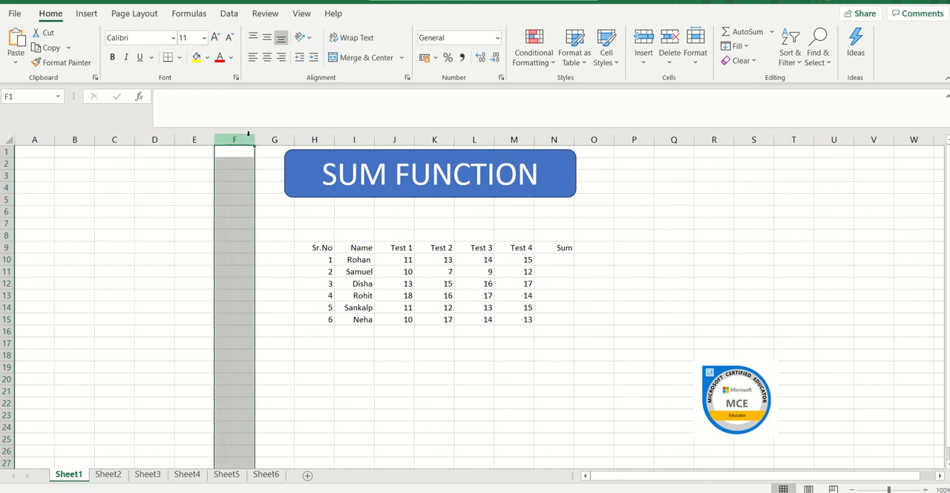
{"action": "left_click", "coordinate": [5, 151]}
{"action": "left_click", "coordinate": [5, 163]}
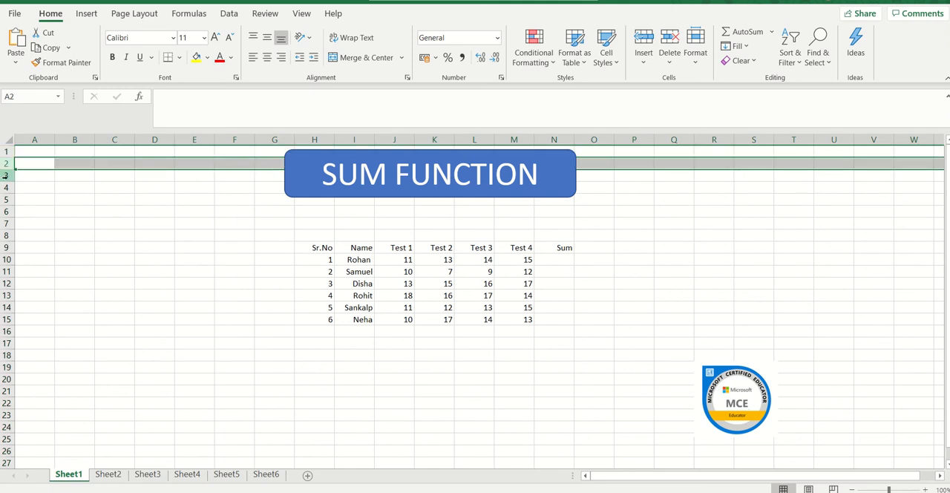
{"action": "left_click", "coordinate": [154, 199]}
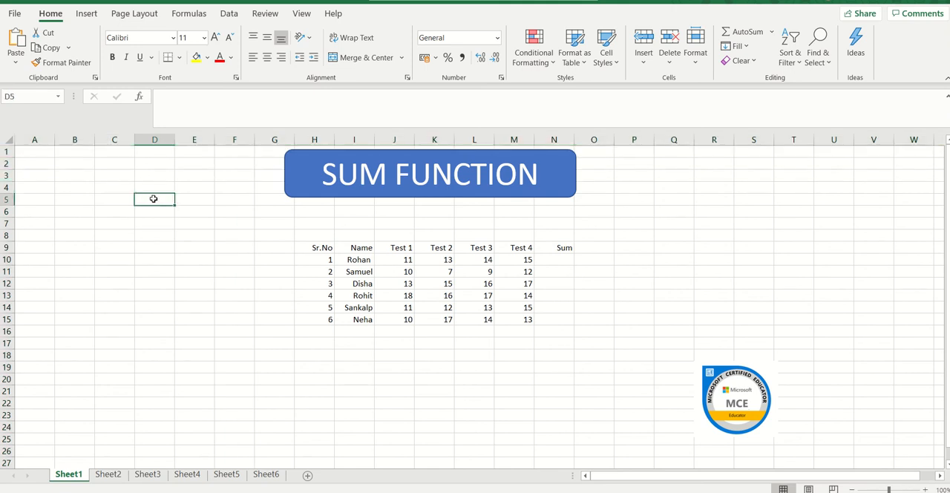
{"action": "left_click", "coordinate": [181, 257]}
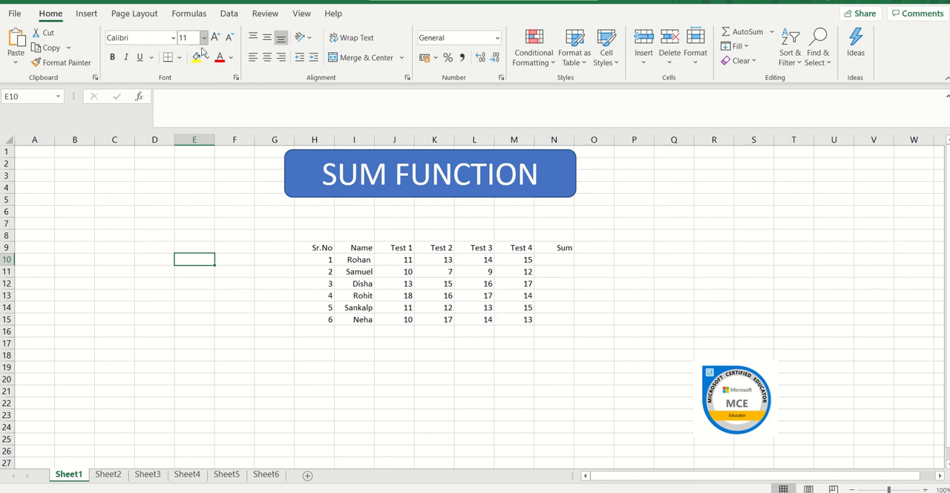
Step: Go through the marks table's headers, serial numbers, student names and test scores cell by cell
{"action": "left_click", "coordinate": [316, 249]}
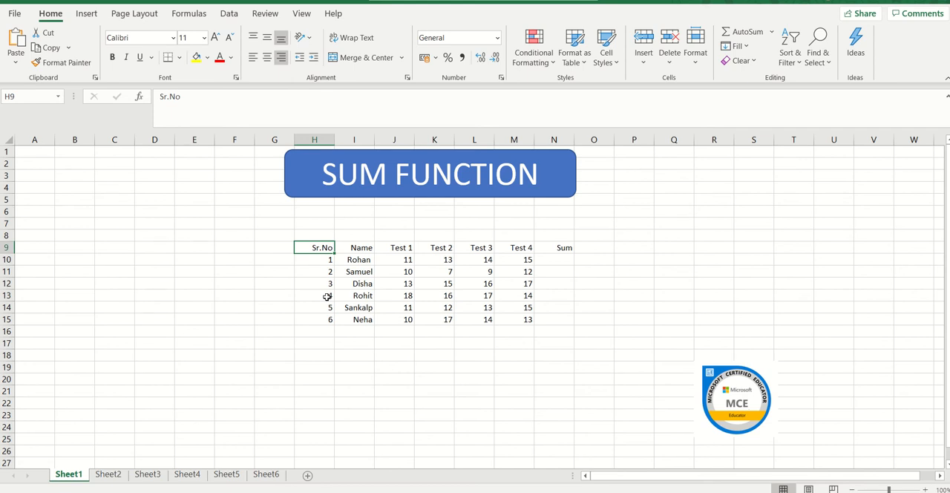
{"action": "key", "text": "Right"}
{"action": "key", "text": "Right"}
{"action": "key", "text": "Right"}
{"action": "key", "text": "Right"}
{"action": "key", "text": "Right"}
{"action": "key", "text": "Right"}
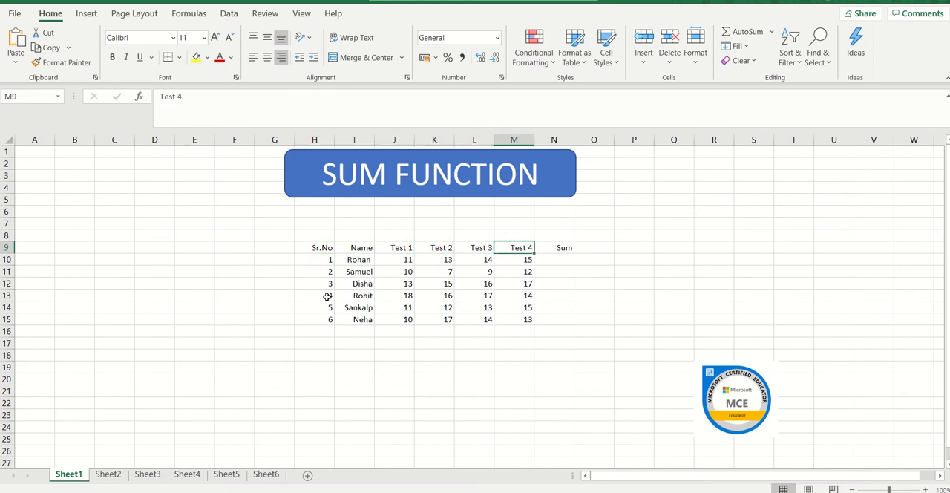
{"action": "key", "text": "Left"}
{"action": "key", "text": "Left"}
{"action": "key", "text": "Left"}
{"action": "key", "text": "Left"}
{"action": "key", "text": "Left"}
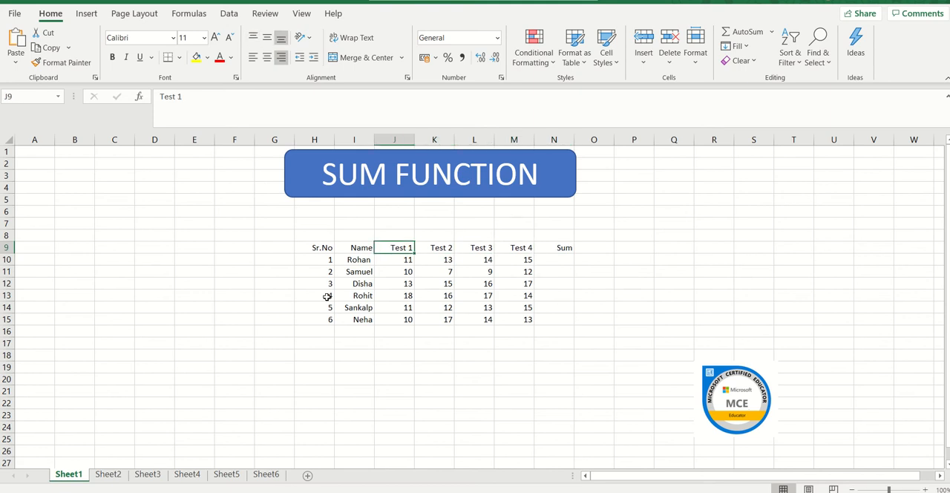
{"action": "key", "text": "Down"}
{"action": "key", "text": "Down"}
{"action": "key", "text": "Down"}
{"action": "key", "text": "Down"}
{"action": "key", "text": "Down"}
{"action": "key", "text": "Down"}
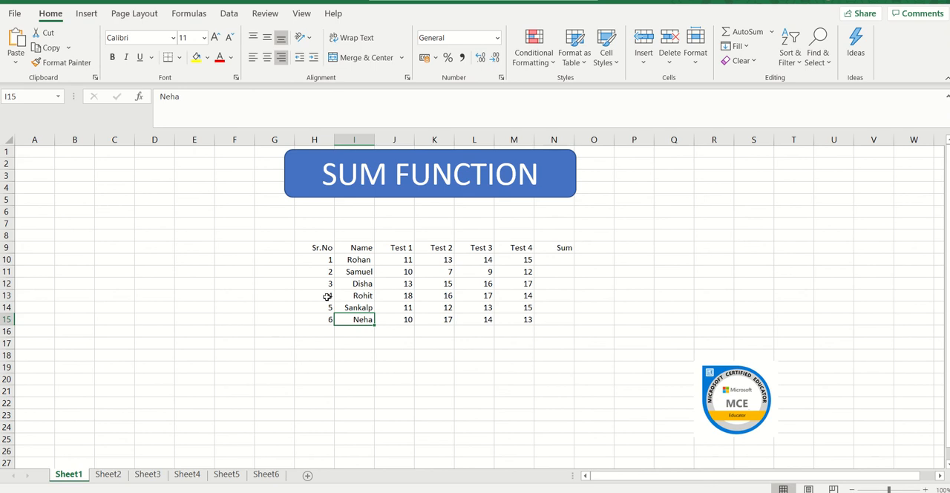
{"action": "key", "text": "Right"}
{"action": "key", "text": "Right"}
{"action": "key", "text": "Right"}
{"action": "key", "text": "Right"}
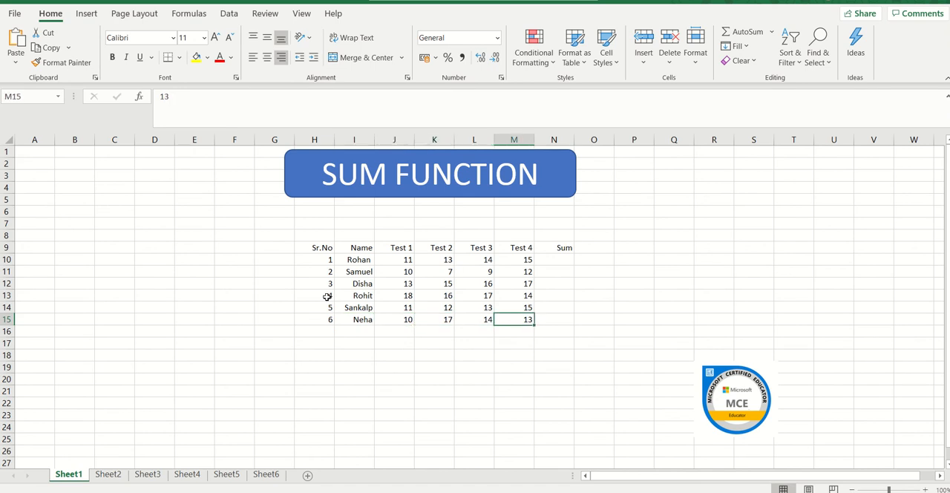
{"action": "left_click", "coordinate": [321, 249]}
{"action": "left_click", "coordinate": [321, 266]}
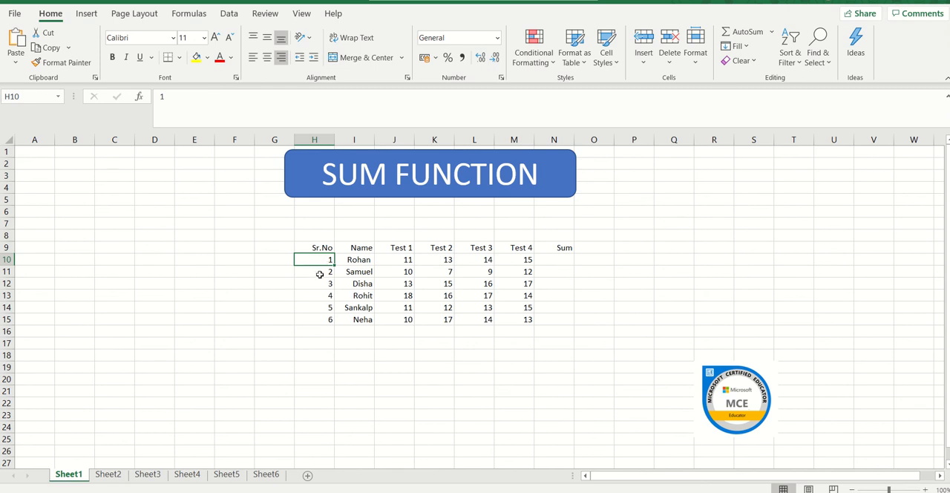
{"action": "left_click", "coordinate": [320, 275]}
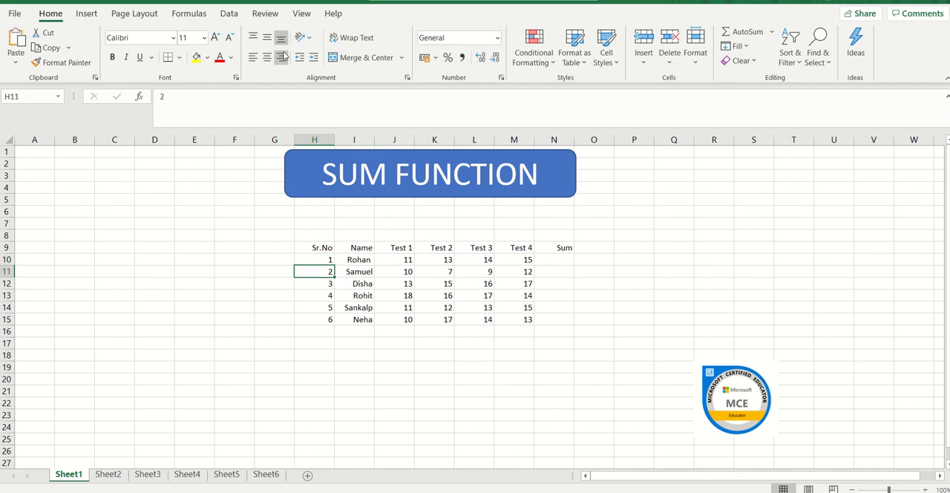
Step: Center the contents of the whole marks table, H9:N15, horizontally
{"action": "left_click", "coordinate": [311, 250]}
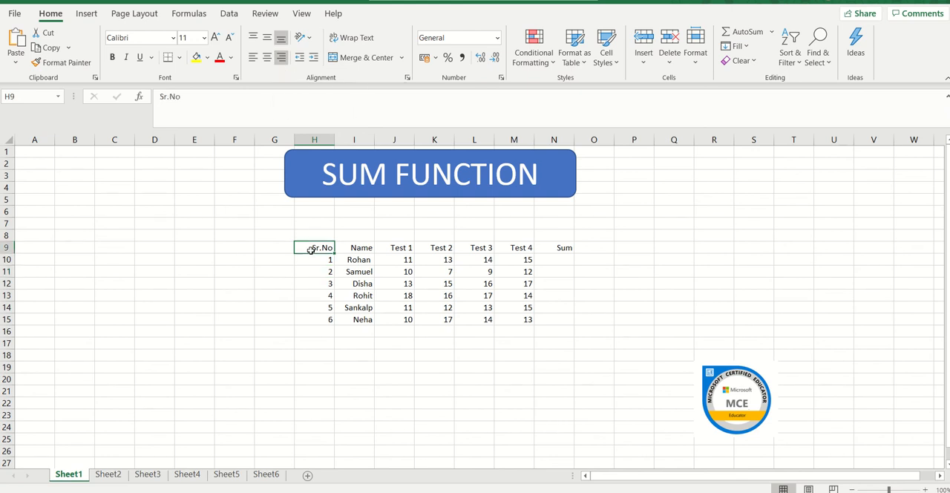
{"action": "key", "text": "shift+Right"}
{"action": "key", "text": "shift+Right"}
{"action": "key", "text": "shift+Right"}
{"action": "key", "text": "shift+Right"}
{"action": "key", "text": "shift+Right"}
{"action": "key", "text": "shift+Right"}
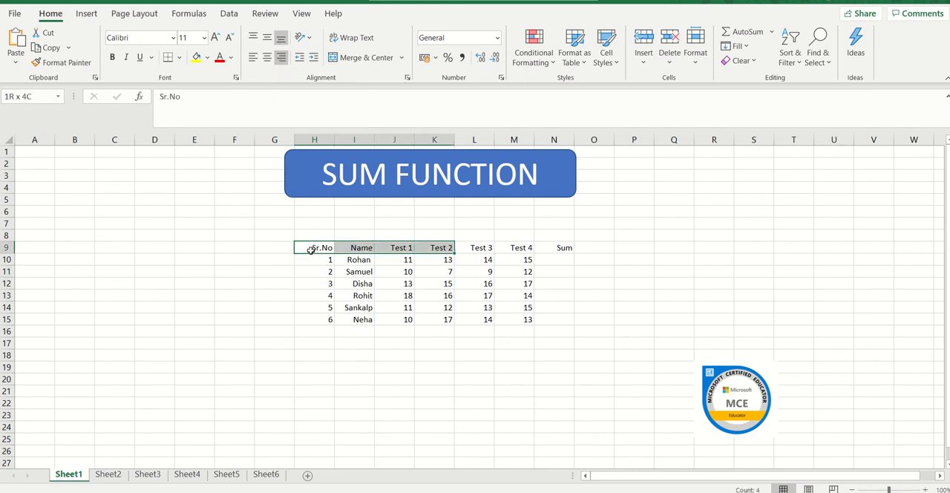
{"action": "key", "text": "shift+Down"}
{"action": "key", "text": "shift+Down"}
{"action": "key", "text": "shift+Down"}
{"action": "key", "text": "shift+Down"}
{"action": "key", "text": "shift+Down"}
{"action": "key", "text": "shift+Down"}
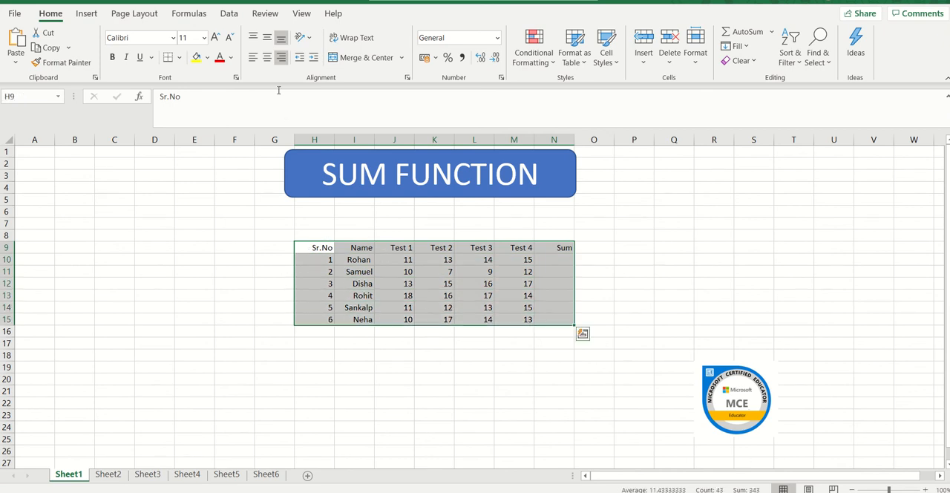
{"action": "left_click", "coordinate": [267, 65]}
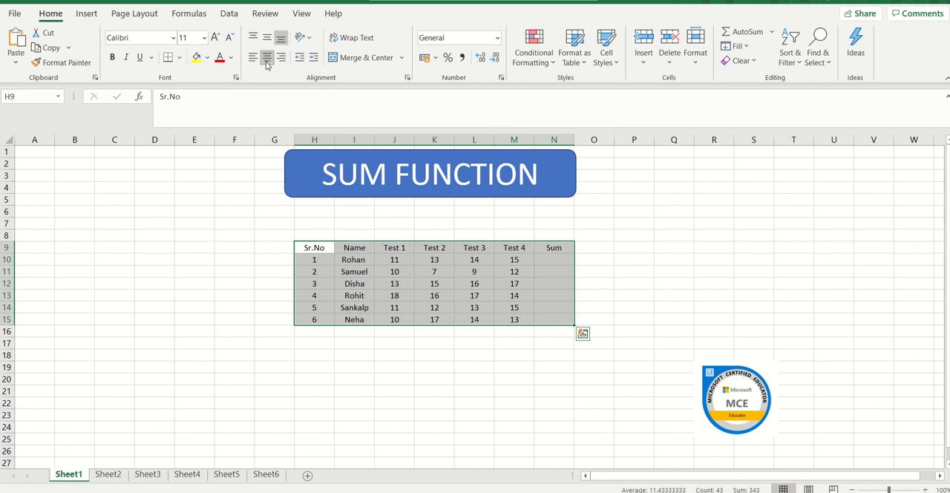
Step: Fill the table's header row, H9:N9, from Sr.No to Sum, with yellow
{"action": "left_click", "coordinate": [312, 248]}
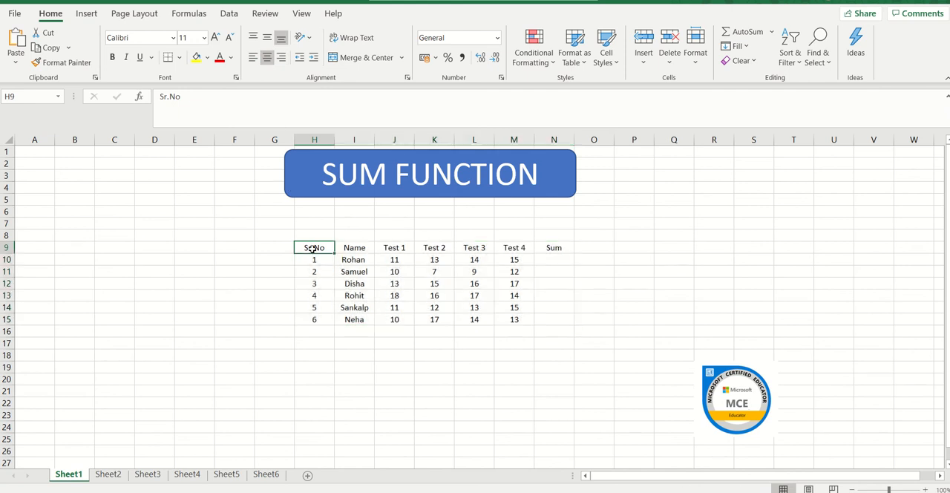
{"action": "key", "text": "shift+Right"}
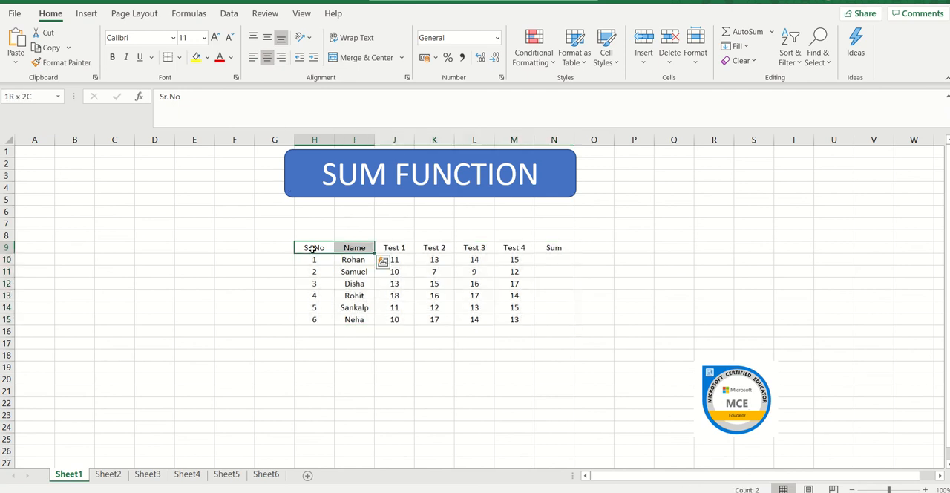
{"action": "key", "text": "shift+Right"}
{"action": "key", "text": "shift+Right"}
{"action": "key", "text": "shift+Right"}
{"action": "key", "text": "shift+Right"}
{"action": "key", "text": "shift+Right"}
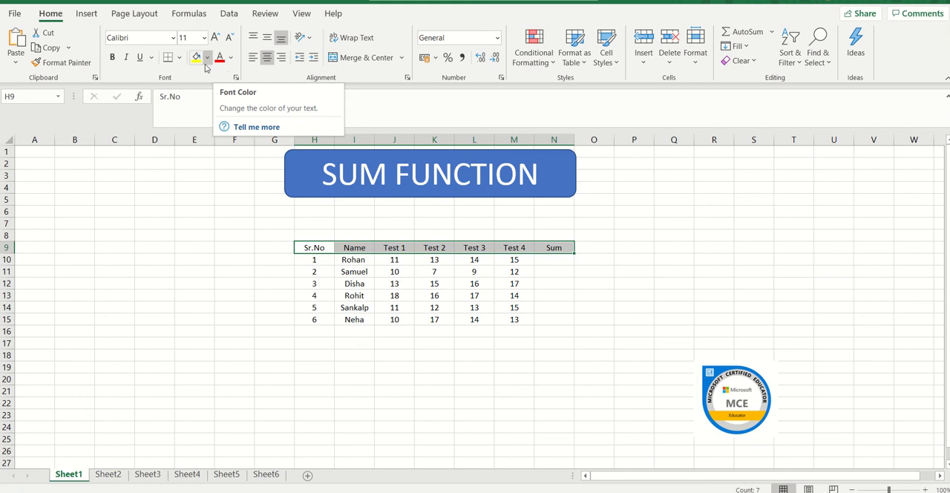
{"action": "left_click", "coordinate": [196, 59]}
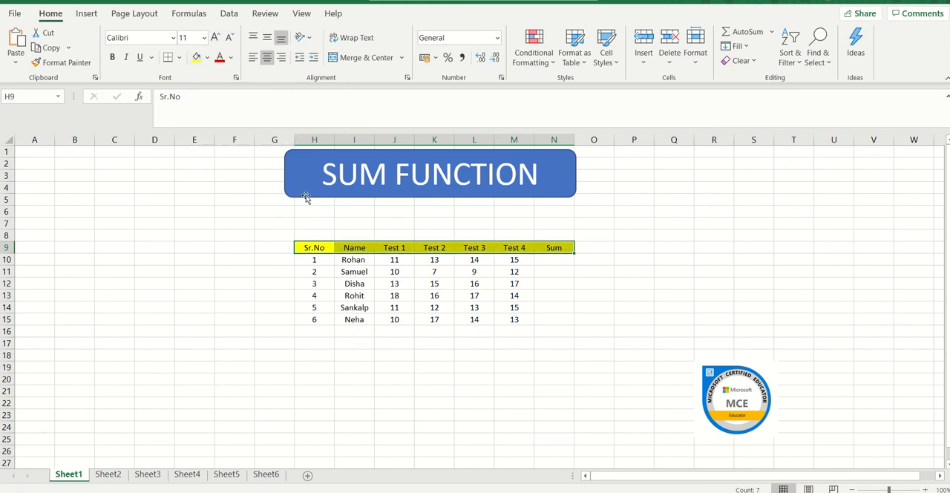
{"action": "left_click", "coordinate": [325, 271]}
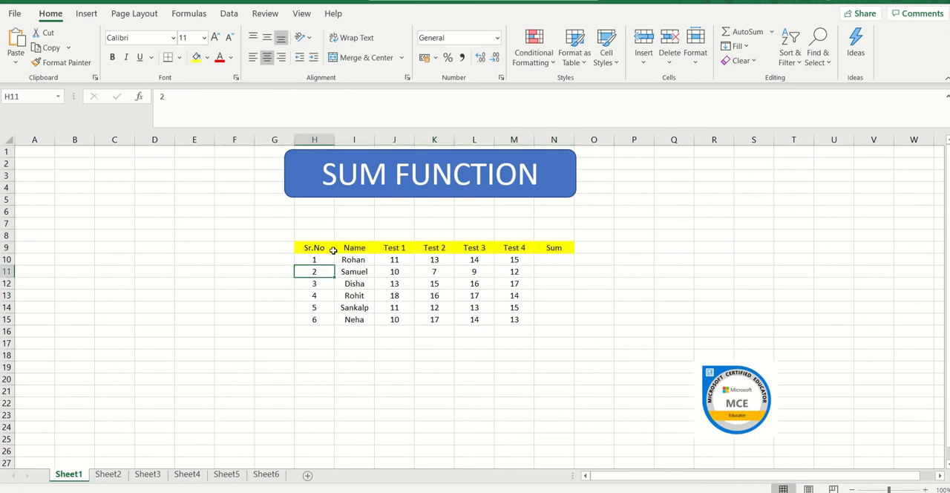
Step: Apply All Borders to the whole marks table, H9:N15, including the header row and the Sum column
{"action": "left_click", "coordinate": [320, 248]}
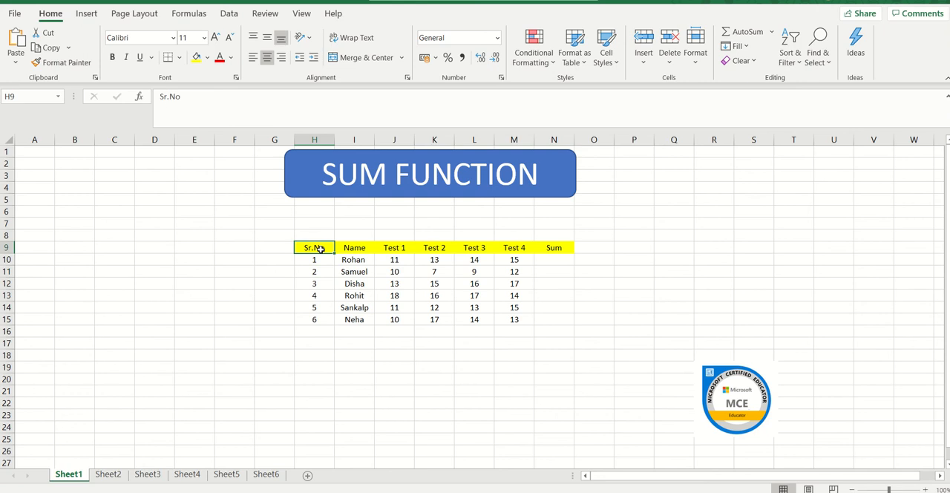
{"action": "key", "text": "shift+Right"}
{"action": "key", "text": "shift+Right"}
{"action": "key", "text": "shift+Right"}
{"action": "key", "text": "shift+Right"}
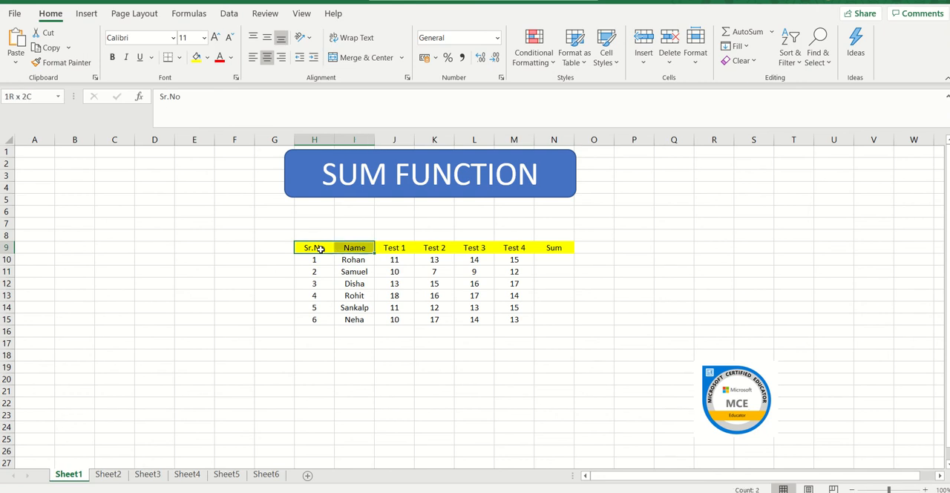
{"action": "key", "text": "shift+Right"}
{"action": "key", "text": "shift+Right"}
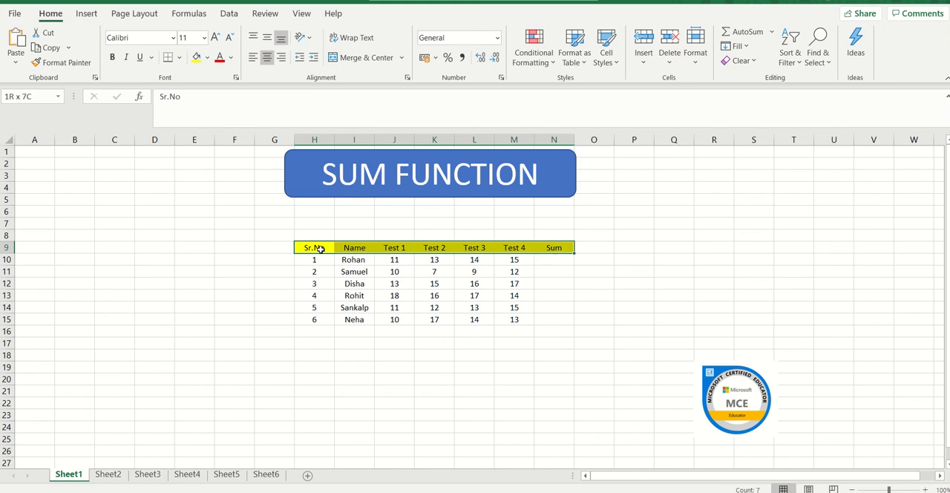
{"action": "key", "text": "shift+Down"}
{"action": "key", "text": "shift+Down"}
{"action": "key", "text": "shift+Down"}
{"action": "key", "text": "shift+Down"}
{"action": "key", "text": "shift+Down"}
{"action": "key", "text": "shift+Down"}
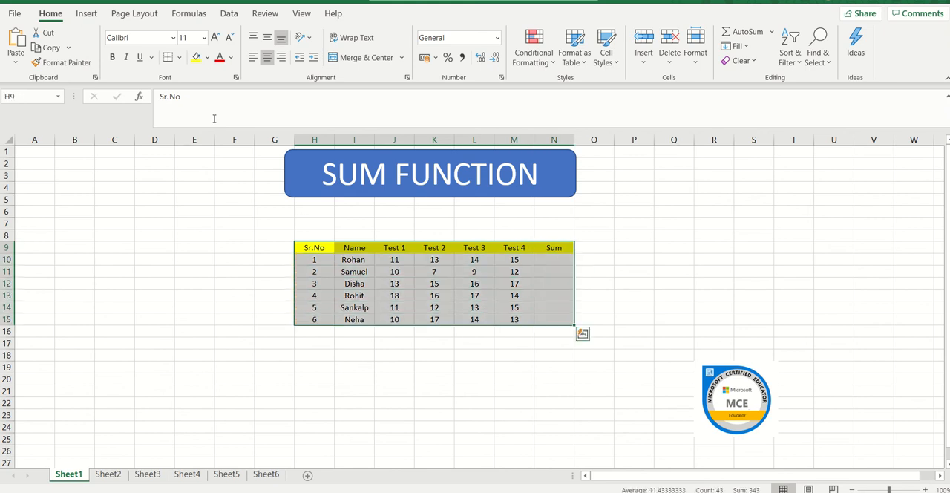
{"action": "left_click", "coordinate": [180, 60]}
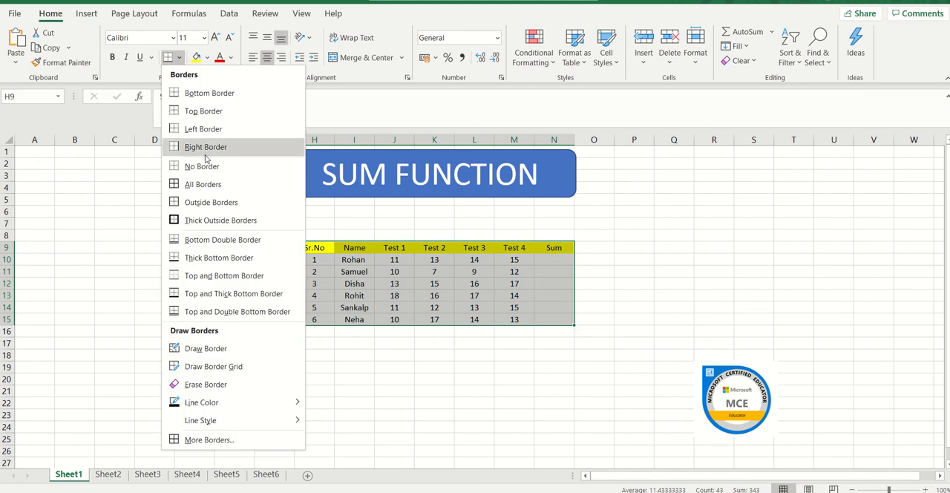
{"action": "left_click", "coordinate": [209, 188]}
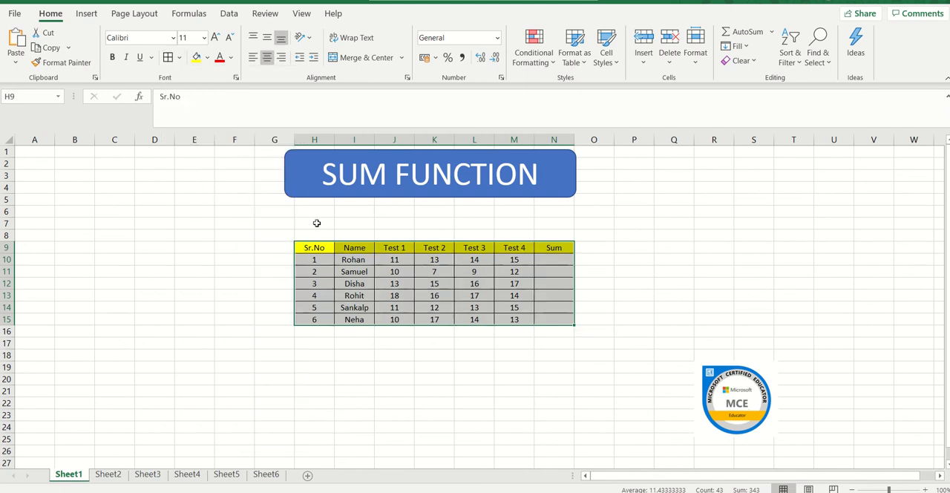
{"action": "left_click", "coordinate": [375, 283]}
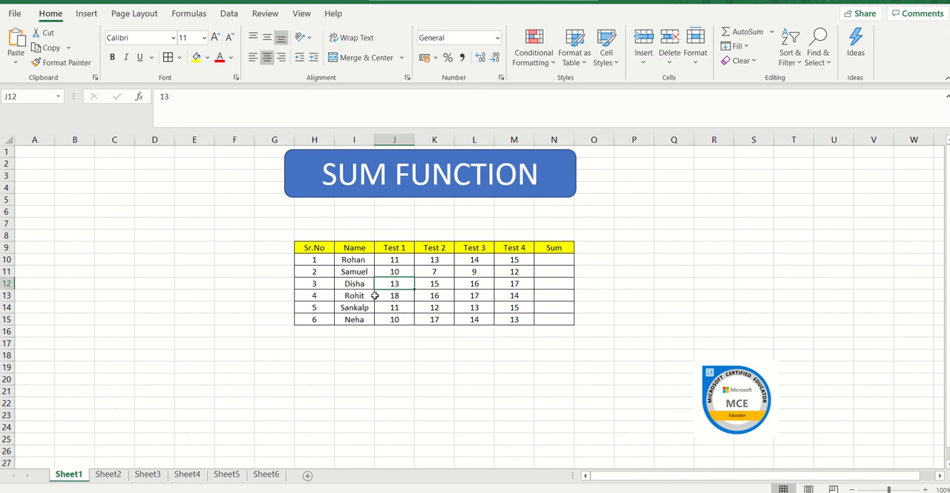
Step: Make the header row text in H9:N9 bold
{"action": "left_click", "coordinate": [314, 247]}
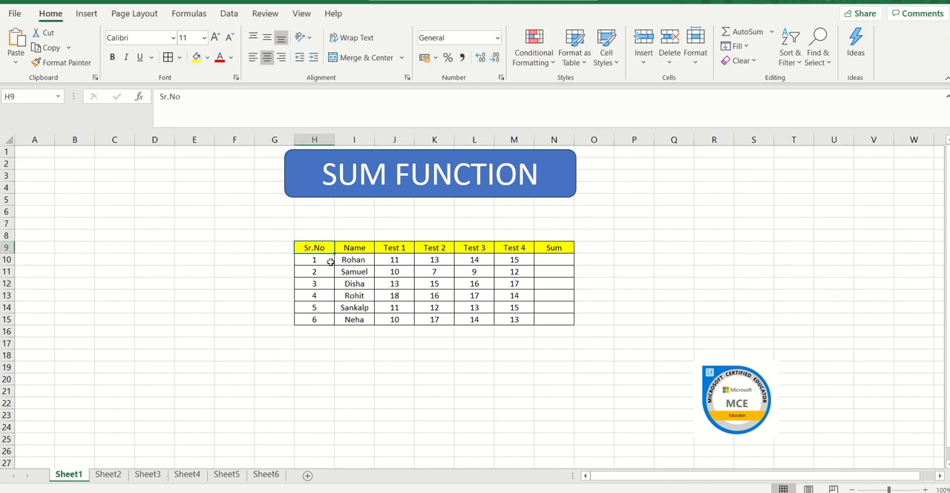
{"action": "key", "text": "shift+Right"}
{"action": "key", "text": "shift+Right"}
{"action": "key", "text": "shift+Right"}
{"action": "key", "text": "shift+Right"}
{"action": "key", "text": "shift+Right"}
{"action": "key", "text": "shift+Right"}
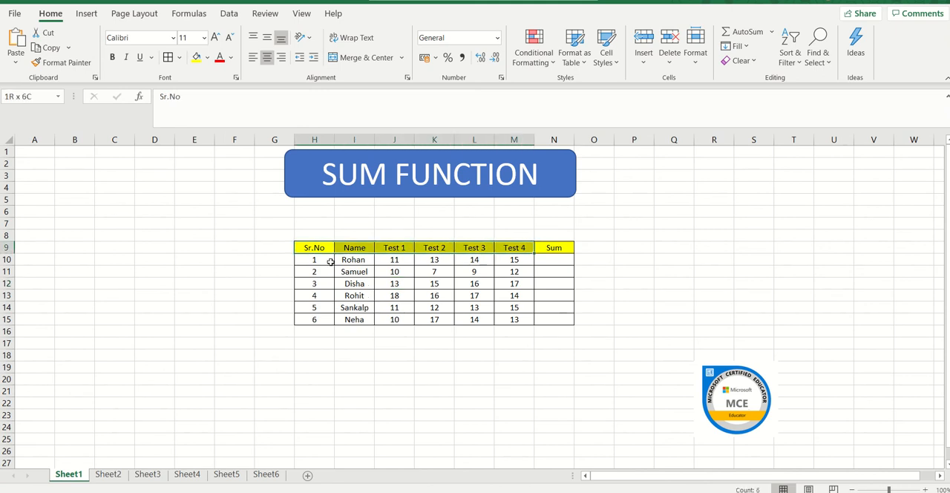
{"action": "left_click", "coordinate": [112, 57]}
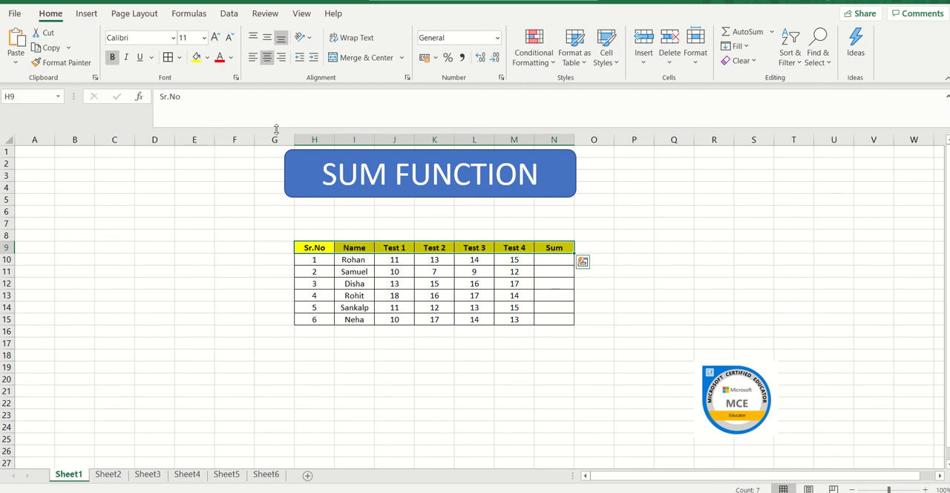
{"action": "left_click", "coordinate": [336, 271]}
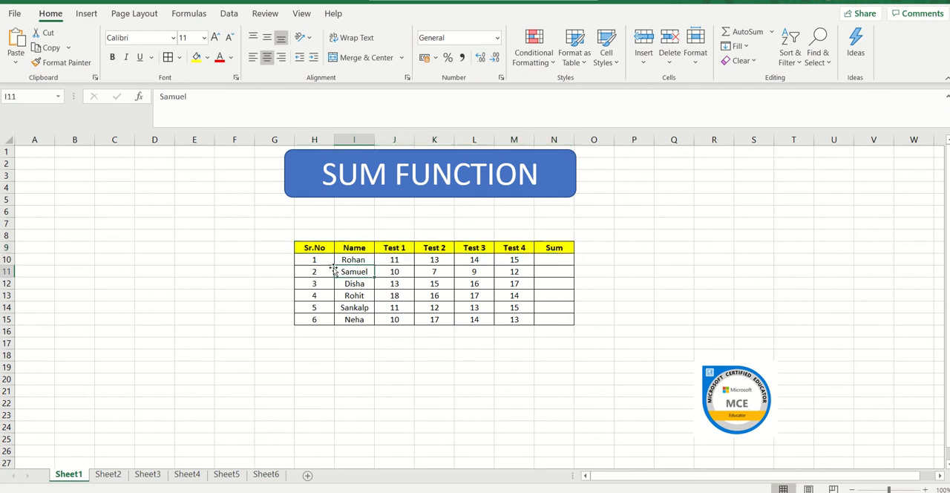
Step: Look through the available fonts for the Sr.No header cell, H9
{"action": "left_click", "coordinate": [321, 247]}
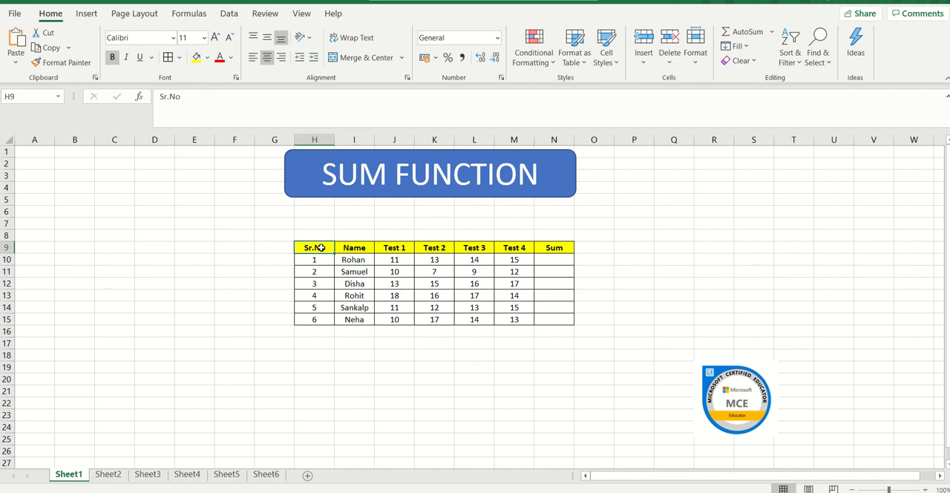
{"action": "left_click", "coordinate": [173, 38]}
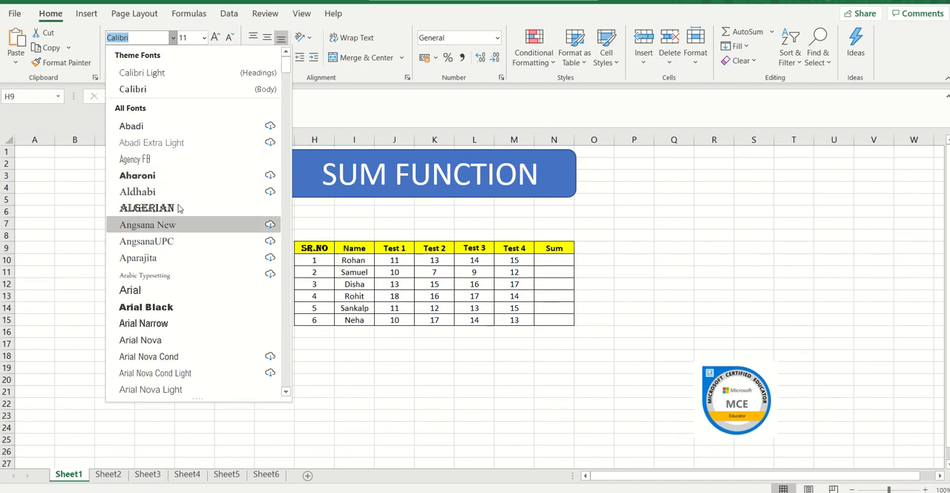
{"action": "left_click", "coordinate": [340, 246]}
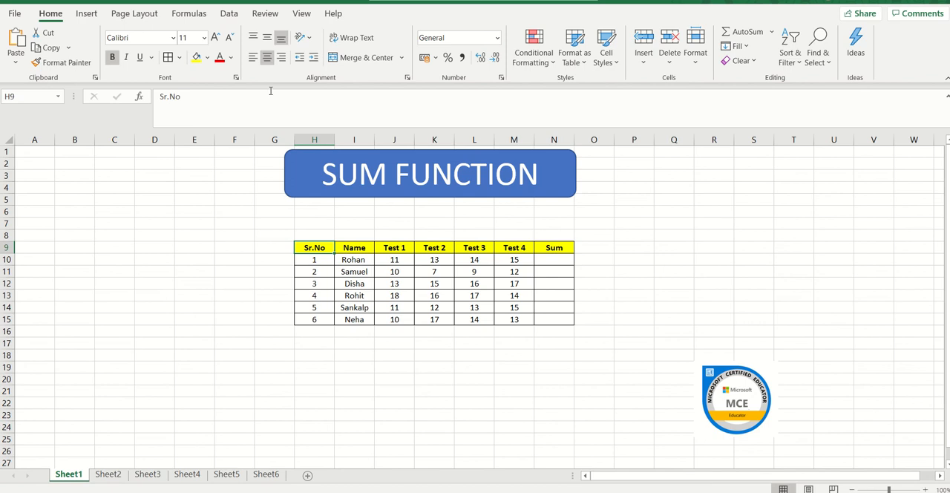
Step: Try middle and top vertical alignment on the Sr.No header cell, H9, and restore its bottom alignment
{"action": "left_click", "coordinate": [266, 38]}
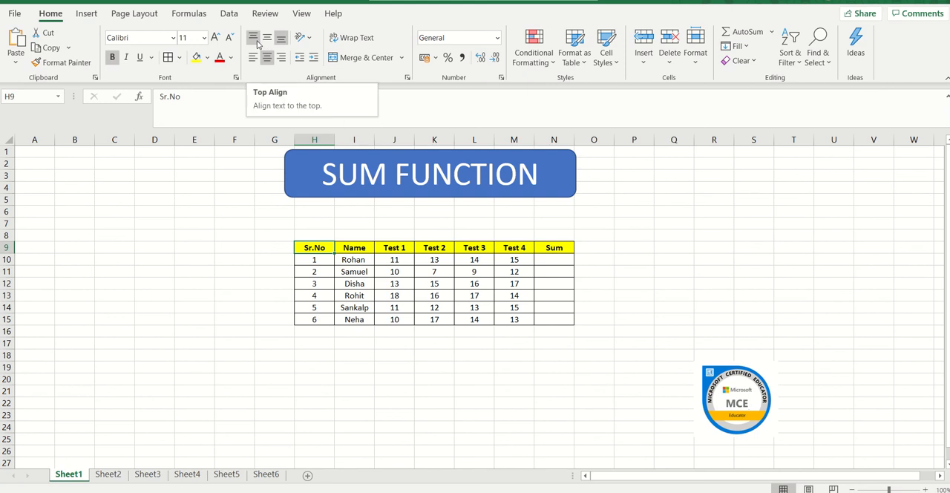
{"action": "left_click", "coordinate": [254, 39]}
{"action": "left_click", "coordinate": [282, 39]}
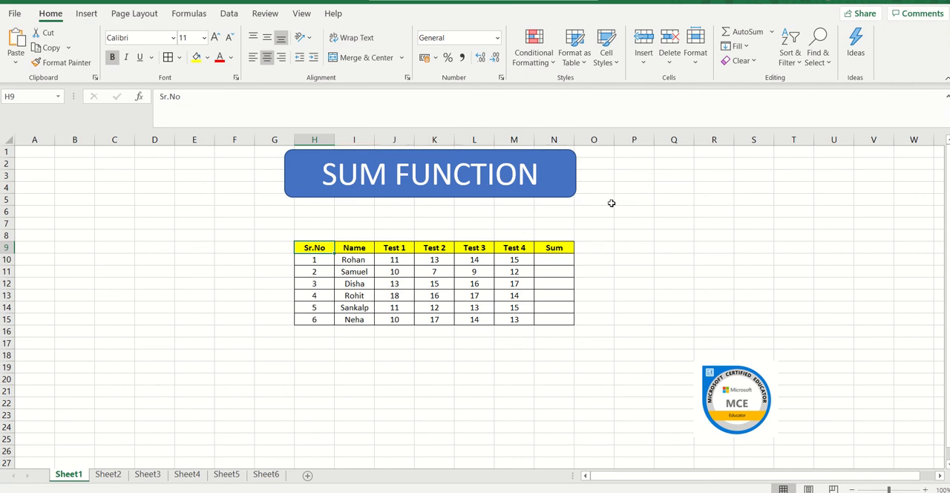
Step: Enter the sample sentence "My cat is brown in colour" in cell P9
{"action": "left_click", "coordinate": [634, 244]}
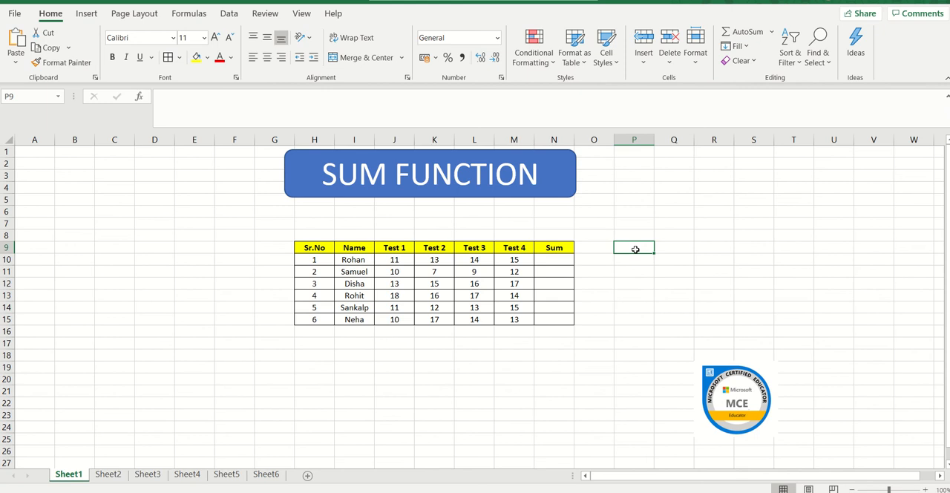
{"action": "type", "text": "M"}
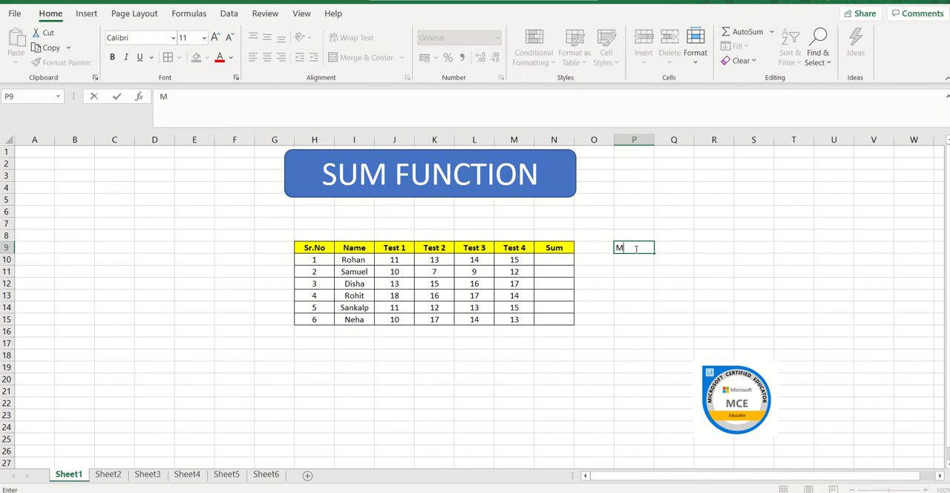
{"action": "type", "text": "y cat is brown in"}
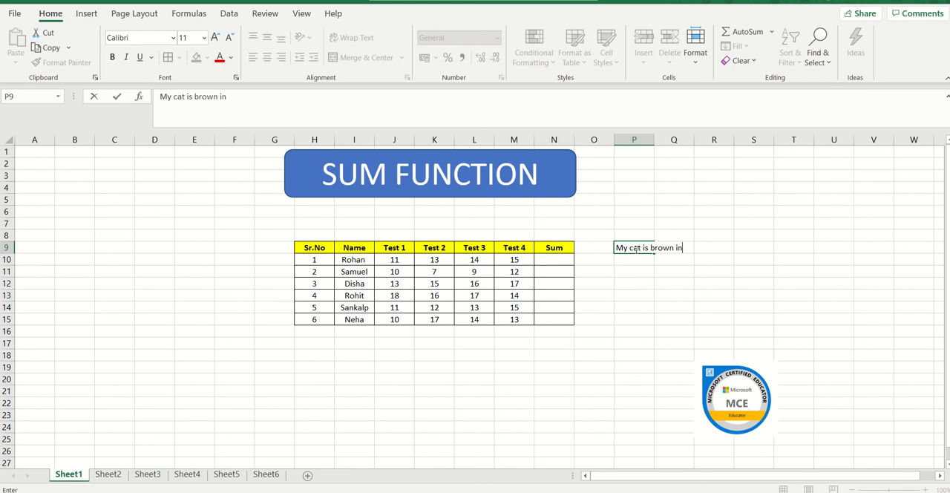
{"action": "type", "text": " colour"}
{"action": "left_click", "coordinate": [634, 271]}
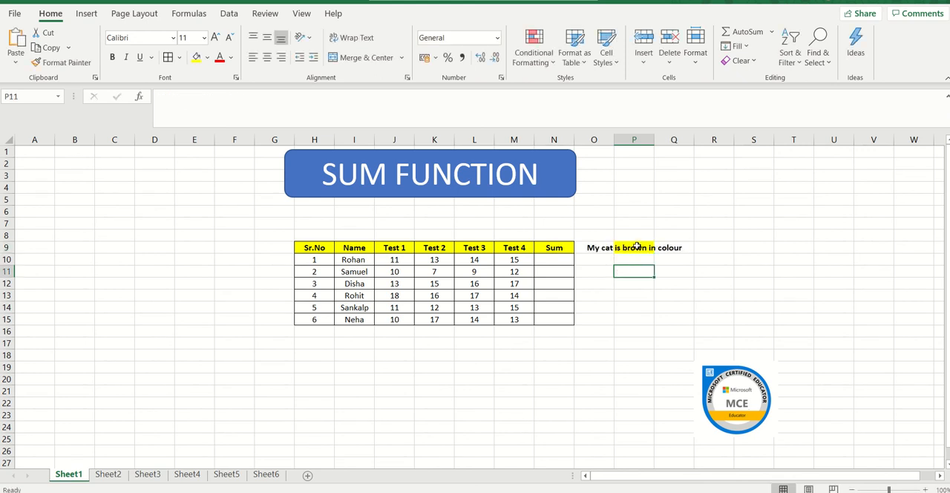
Step: Wrap the sample sentence within cell P9 and clear the cell's contents
{"action": "left_click", "coordinate": [637, 246]}
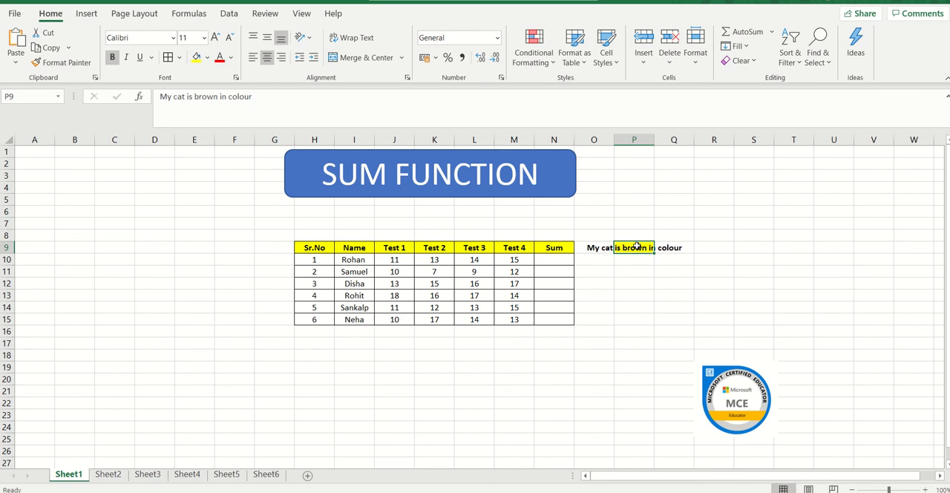
{"action": "left_click", "coordinate": [363, 40]}
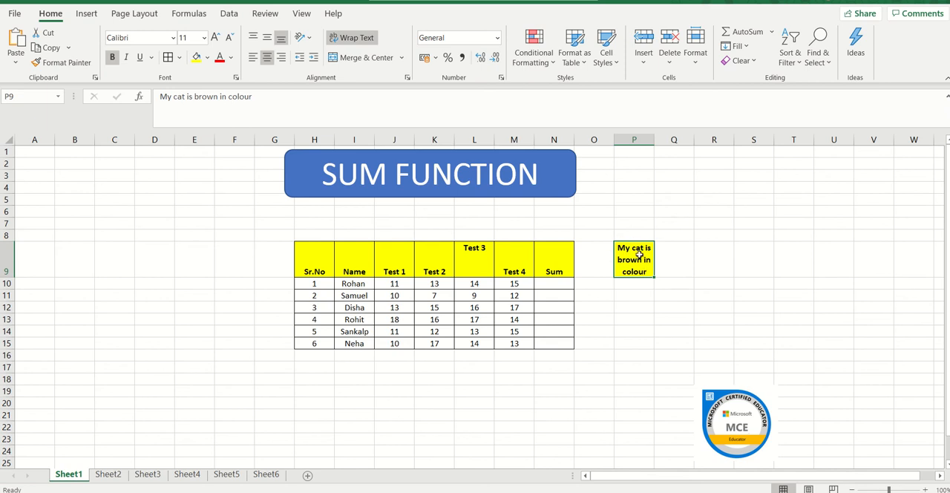
{"action": "key", "text": "Delete"}
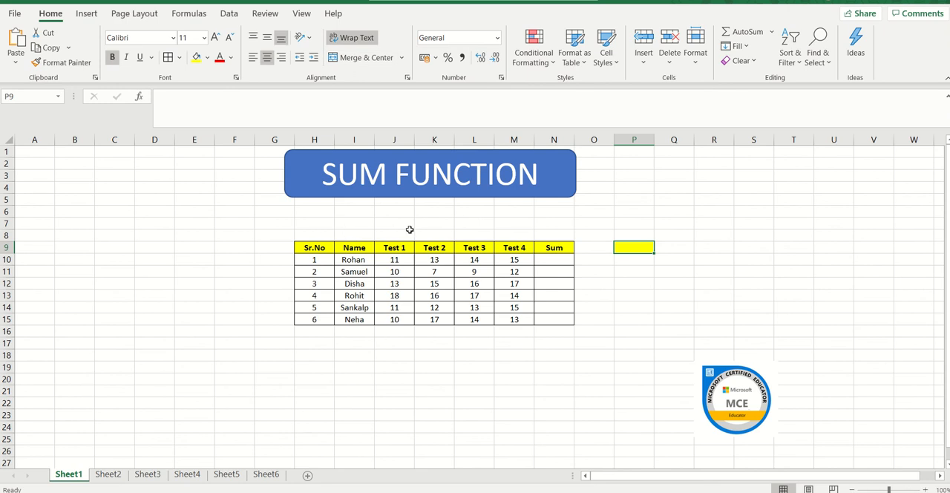
Step: Merge and center the empty cells H8:N8 directly above the marks table's header row
{"action": "left_click", "coordinate": [328, 234]}
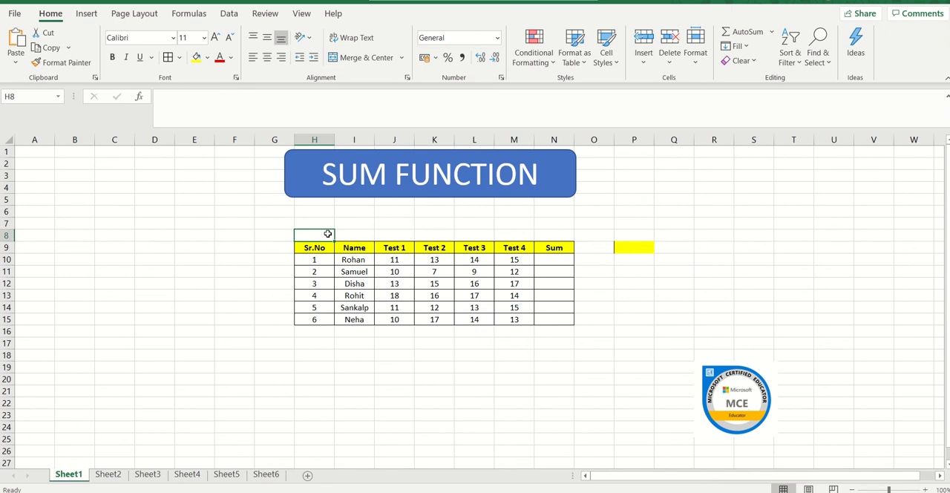
{"action": "key", "text": "Right"}
{"action": "key", "text": "Right"}
{"action": "key", "text": "Right"}
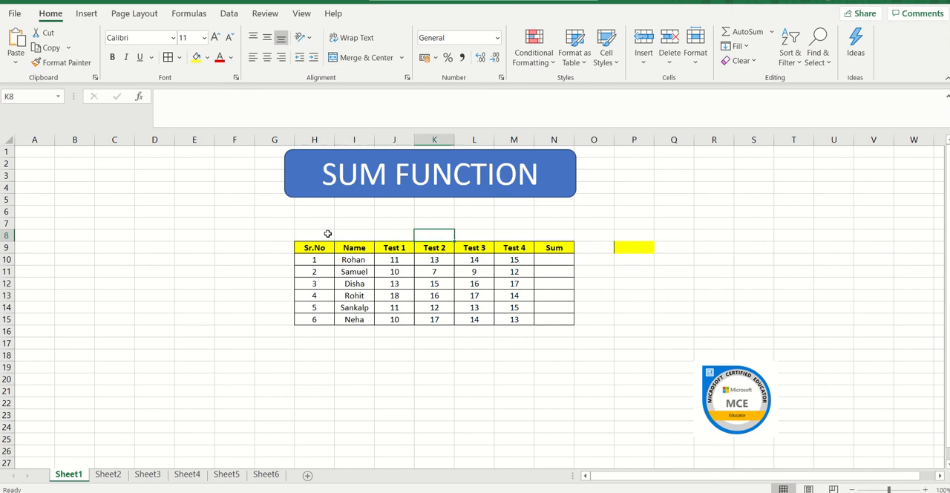
{"action": "key", "text": "Left"}
{"action": "key", "text": "Left"}
{"action": "key", "text": "Left"}
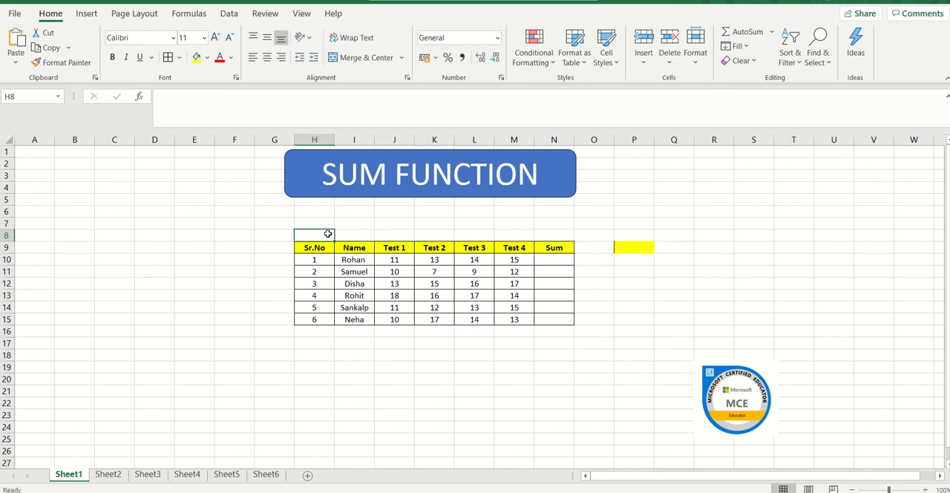
{"action": "key", "text": "shift+Right"}
{"action": "key", "text": "shift+Right"}
{"action": "key", "text": "shift+Right"}
{"action": "key", "text": "shift+Right"}
{"action": "key", "text": "shift+Right"}
{"action": "key", "text": "shift+Right"}
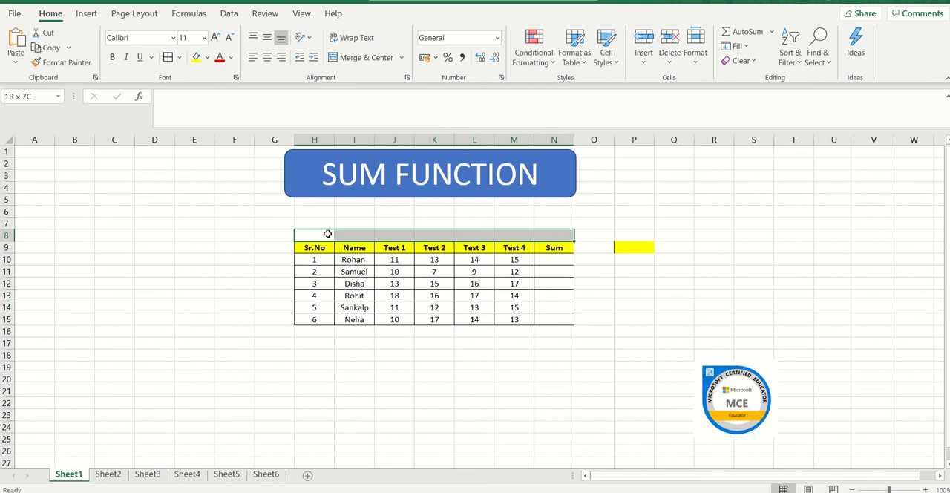
{"action": "left_click", "coordinate": [366, 58]}
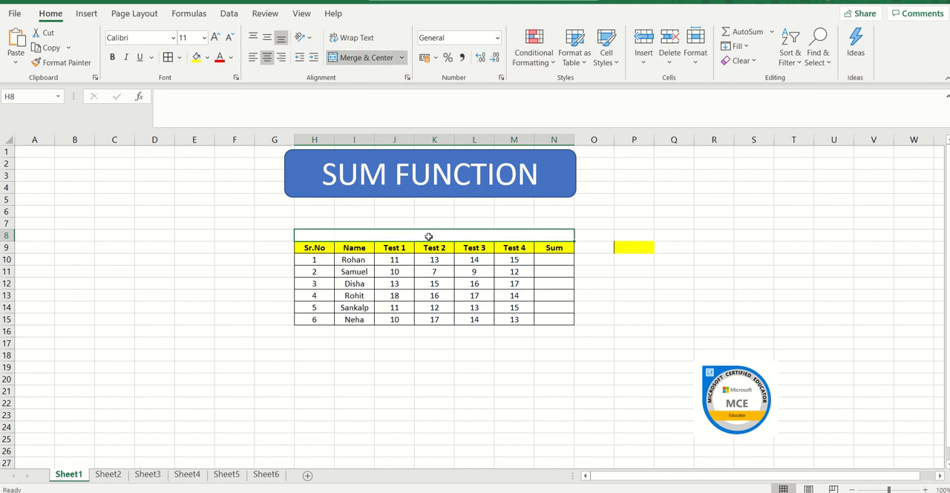
Step: Enter the title "Table" in the merged cell H8 above the header row
{"action": "double_click", "coordinate": [429, 236]}
{"action": "type", "text": "Table"}
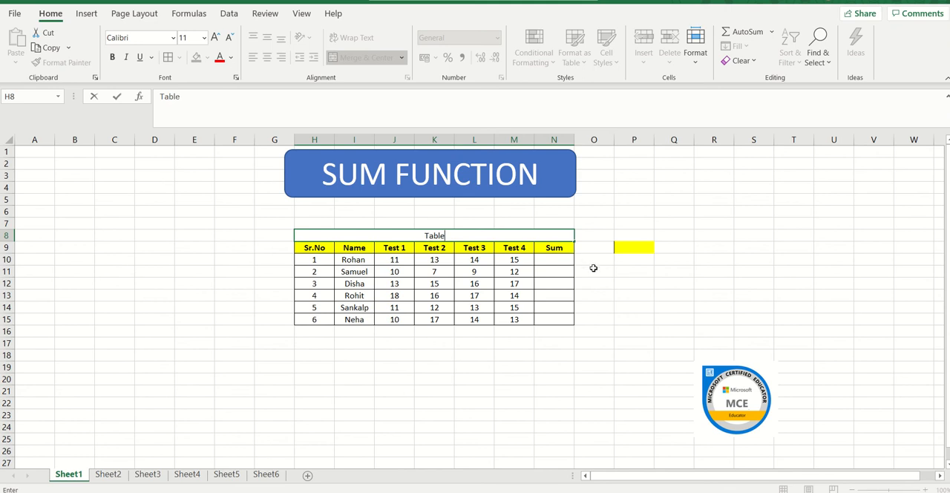
{"action": "left_click", "coordinate": [594, 269]}
Step: Fill the merged title cell H8:N8 with light orange and give it Thick Outside Borders
{"action": "left_click", "coordinate": [467, 234]}
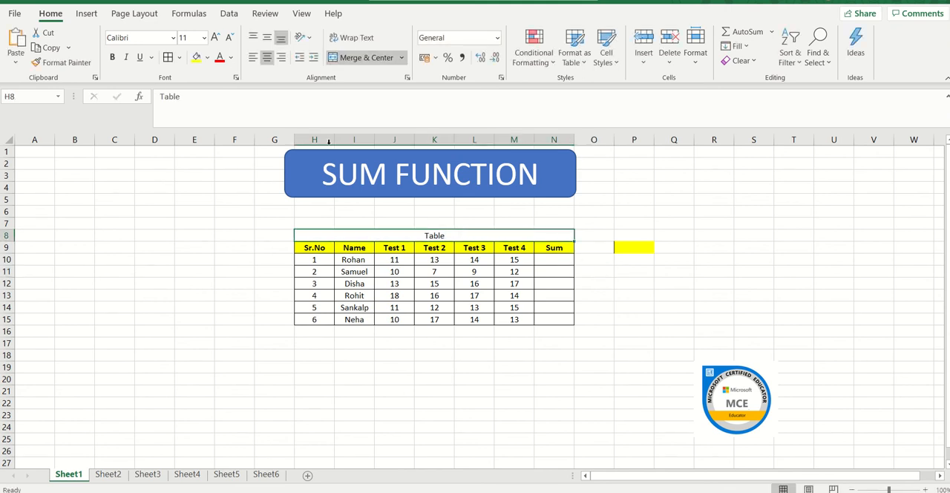
{"action": "left_click", "coordinate": [209, 60]}
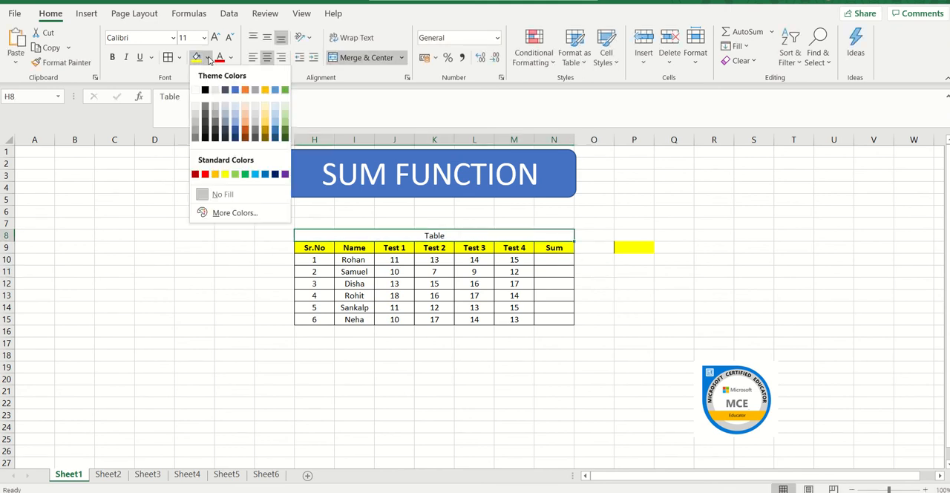
{"action": "left_click", "coordinate": [245, 113]}
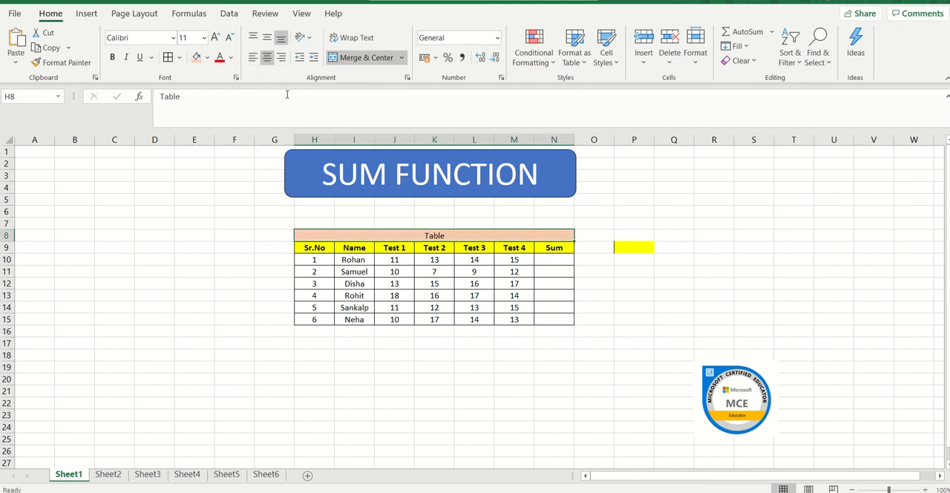
{"action": "left_click", "coordinate": [180, 59]}
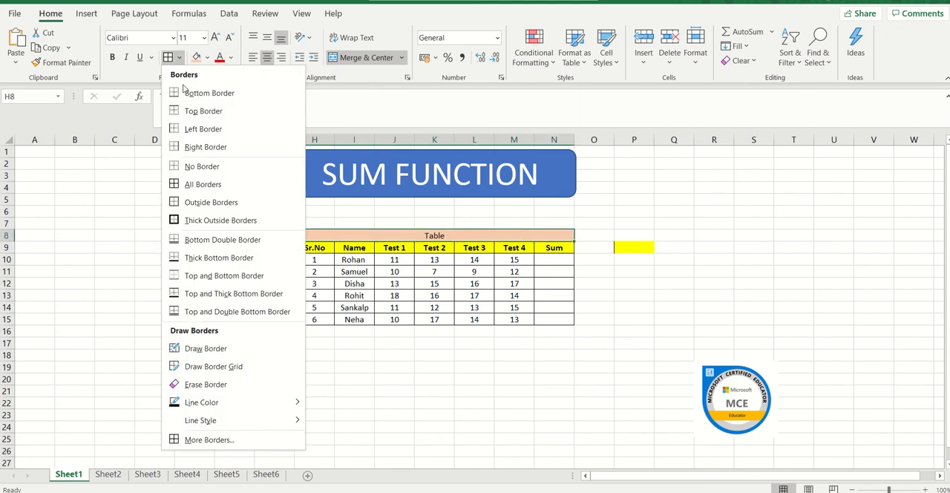
{"action": "left_click", "coordinate": [209, 221]}
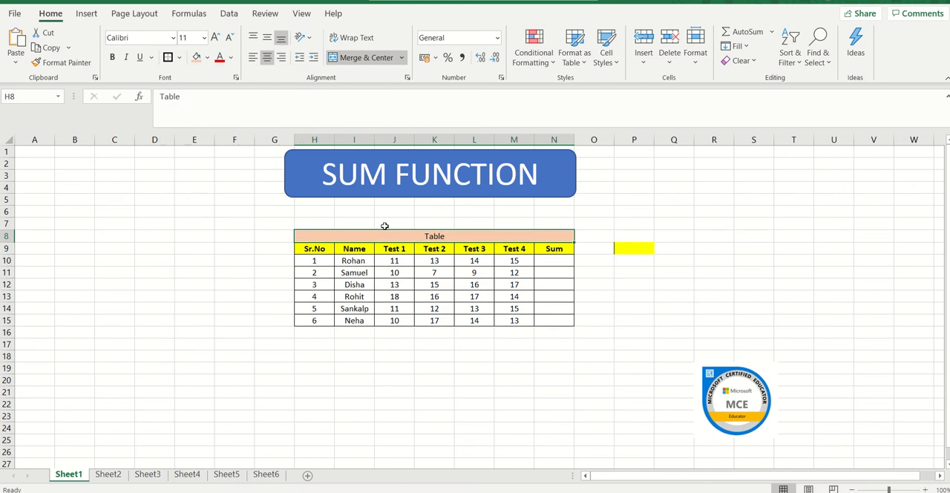
{"action": "left_click", "coordinate": [431, 258]}
{"action": "left_click_drag", "start_coordinate": [431, 255], "coordinate": [433, 235]}
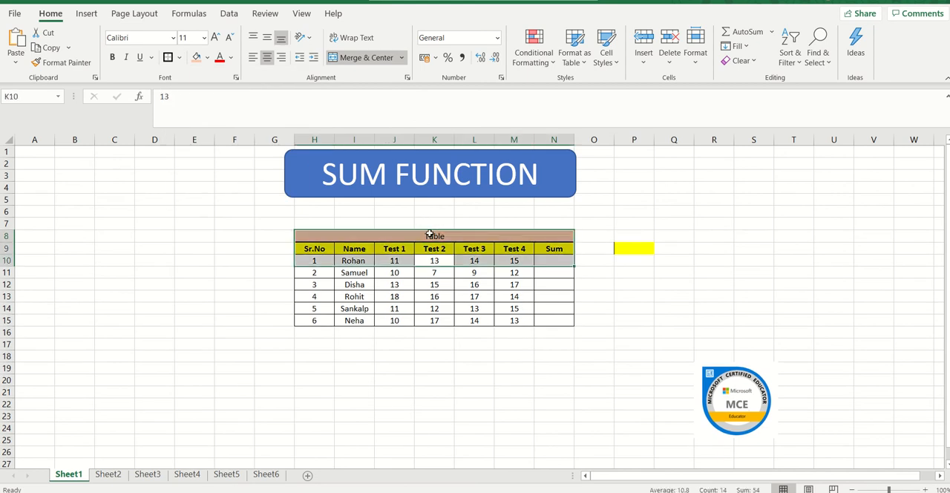
Step: Look through the available number formats for the merged title cell, H8
{"action": "left_click", "coordinate": [433, 236]}
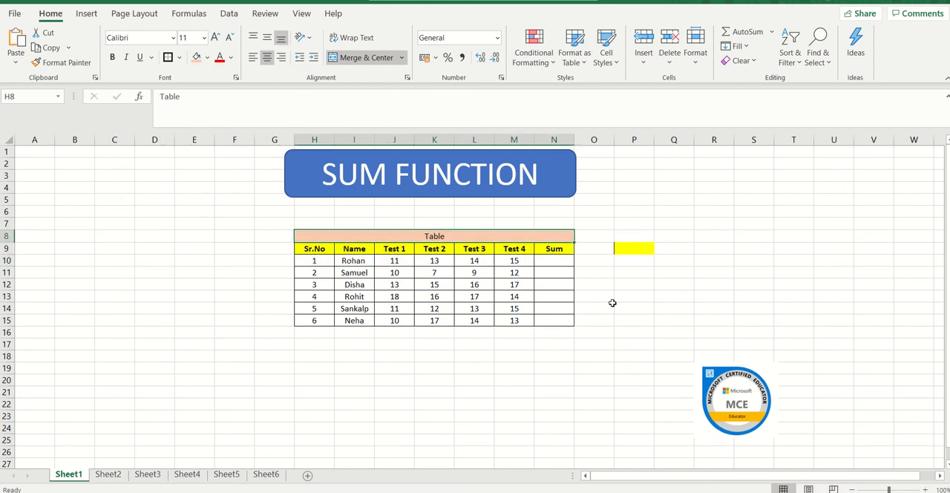
{"action": "left_click", "coordinate": [497, 39]}
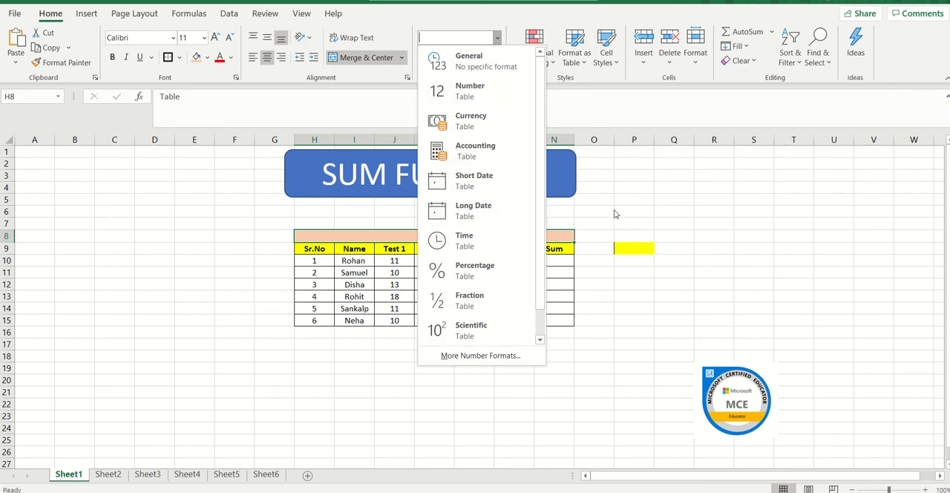
{"action": "key", "text": "Escape"}
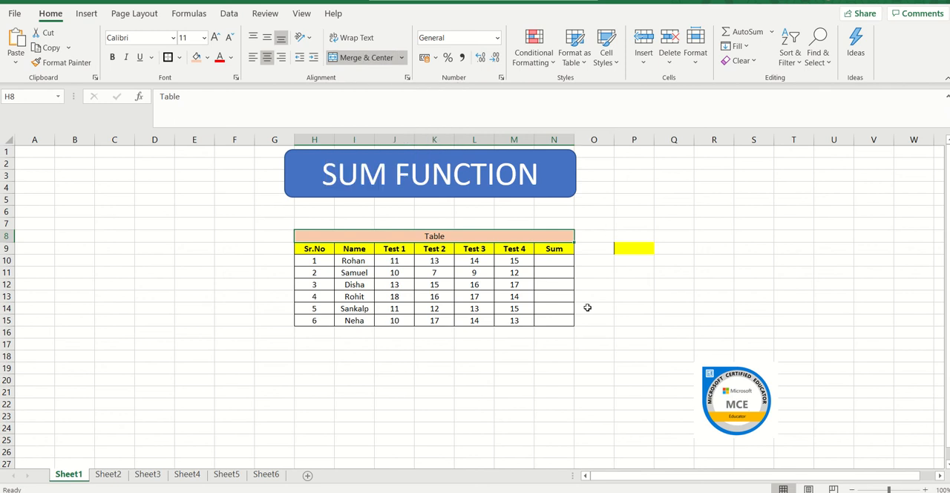
{"action": "left_click", "coordinate": [549, 262]}
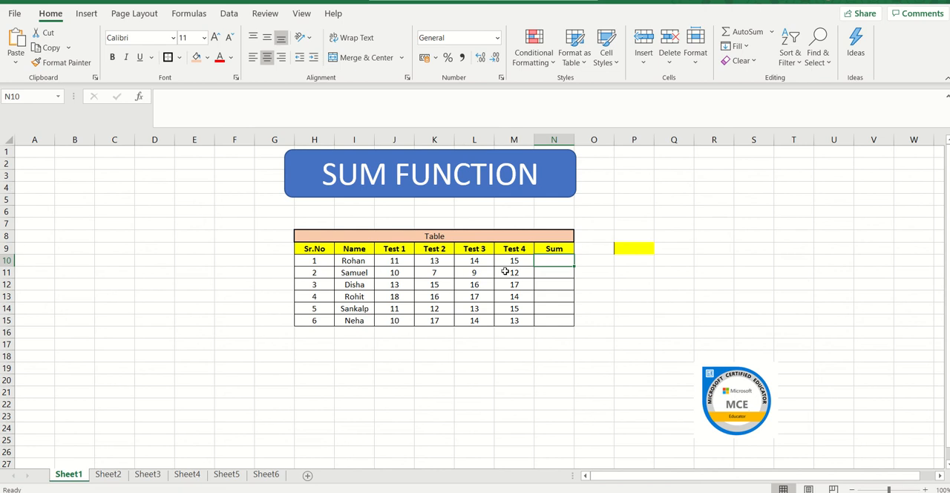
{"action": "left_click", "coordinate": [556, 275]}
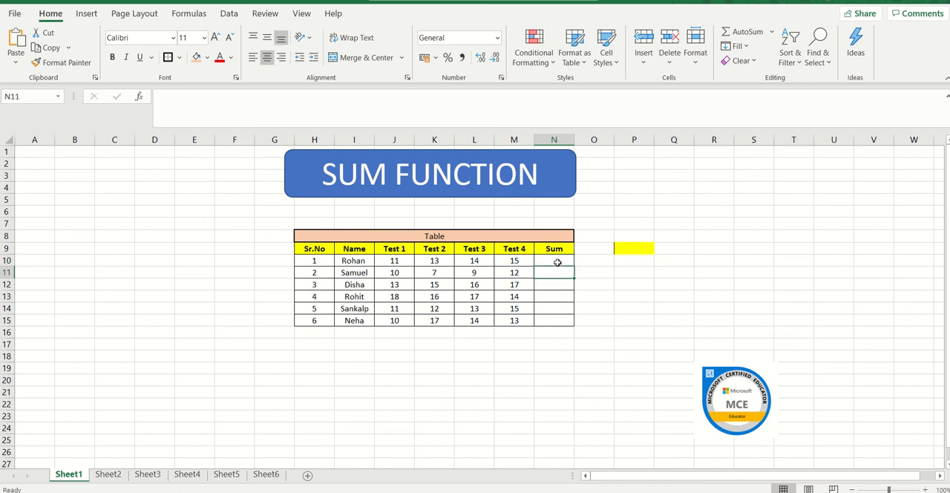
{"action": "left_click", "coordinate": [556, 263]}
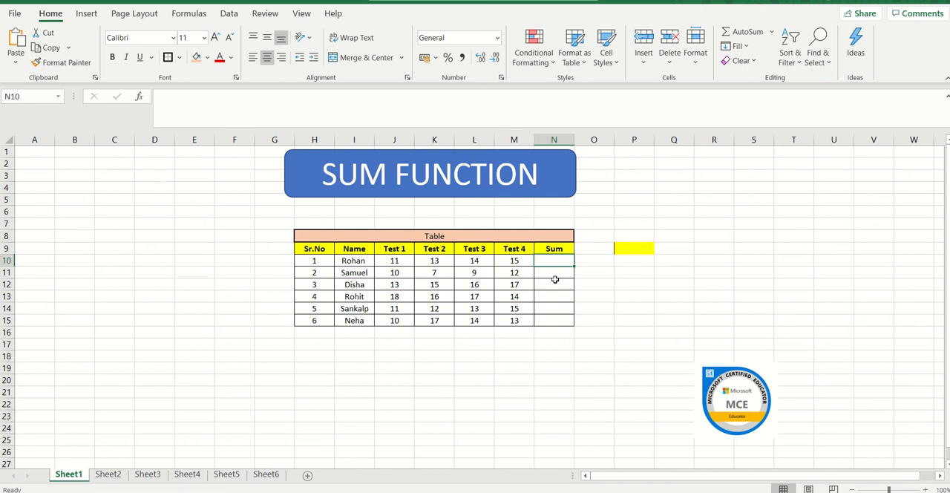
{"action": "left_click", "coordinate": [552, 140]}
{"action": "left_click", "coordinate": [545, 261]}
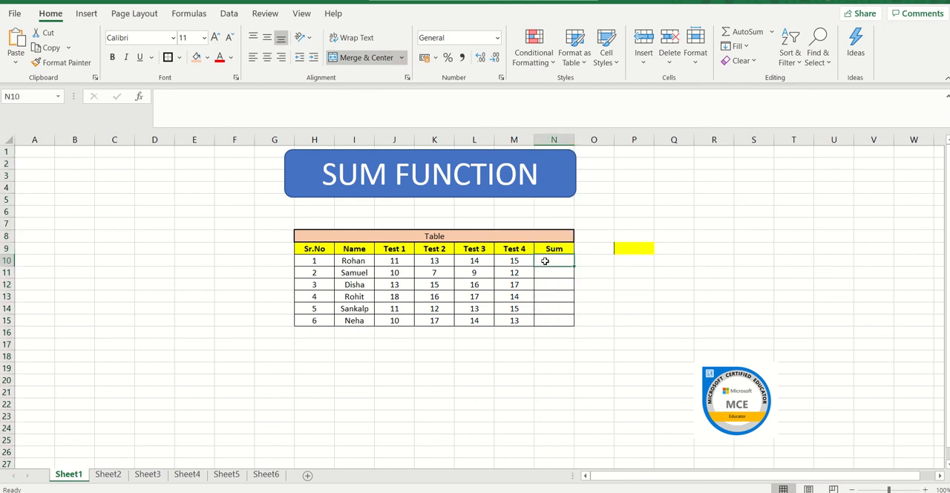
{"action": "key", "text": "Left"}
{"action": "key", "text": "Left"}
{"action": "key", "text": "Left"}
{"action": "key", "text": "Left"}
{"action": "key", "text": "Left"}
{"action": "key", "text": "Left"}
{"action": "key", "text": "Left"}
{"action": "key", "text": "Left"}
{"action": "key", "text": "Left"}
{"action": "key", "text": "Left"}
{"action": "key", "text": "Left"}
{"action": "key", "text": "Left"}
{"action": "key", "text": "Left"}
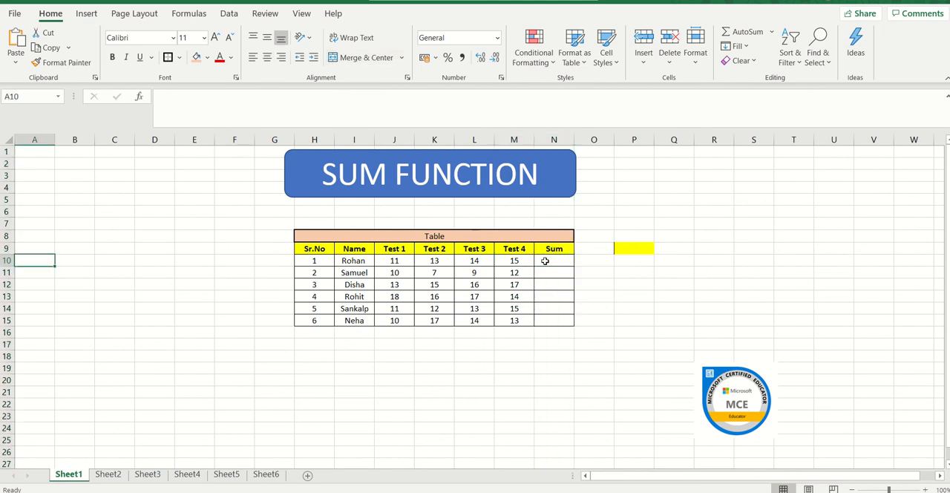
{"action": "key", "text": "Right"}
{"action": "key", "text": "Right"}
{"action": "key", "text": "Right"}
{"action": "key", "text": "Right"}
{"action": "key", "text": "Right"}
{"action": "key", "text": "Right"}
{"action": "key", "text": "Right"}
{"action": "key", "text": "Right"}
{"action": "key", "text": "Right"}
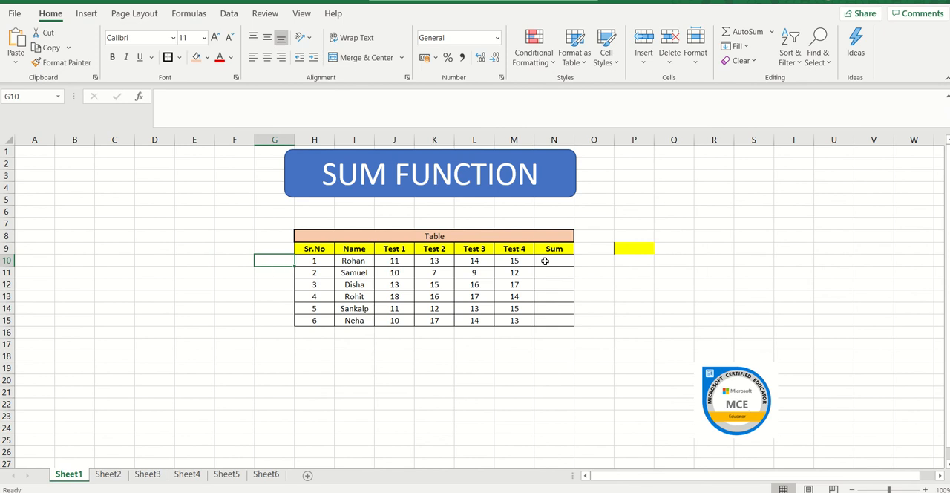
Step: Total the first student's four test marks in N10 with the SUM function over the range J10:M10
{"action": "key", "text": "Right"}
{"action": "key", "text": "Right"}
{"action": "key", "text": "Right"}
{"action": "key", "text": "Right"}
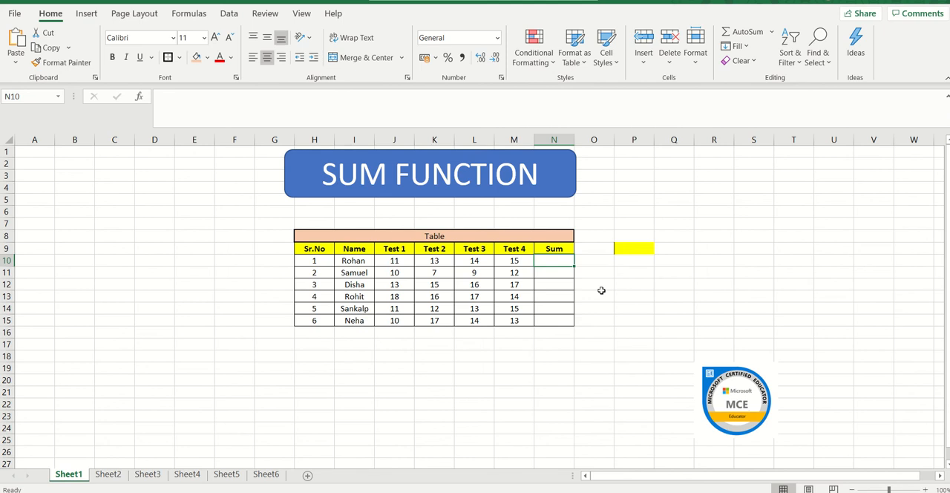
{"action": "type", "text": "="}
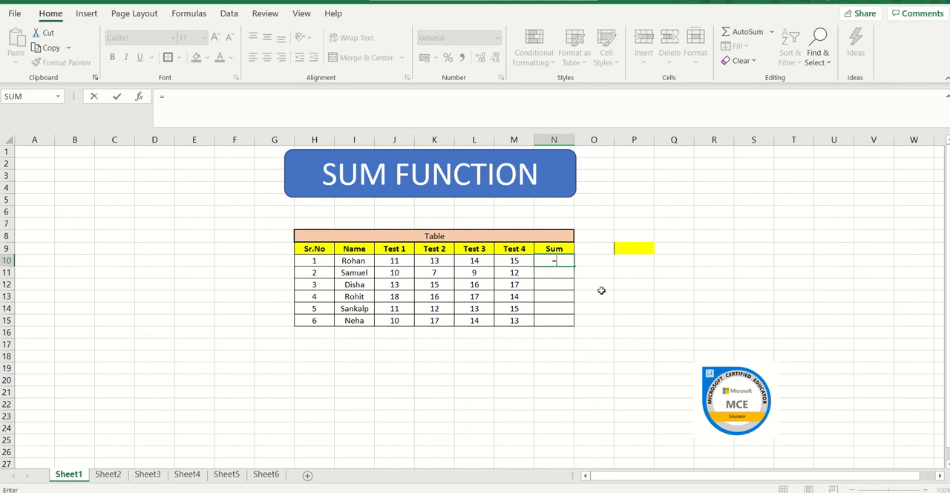
{"action": "left_click", "coordinate": [59, 98]}
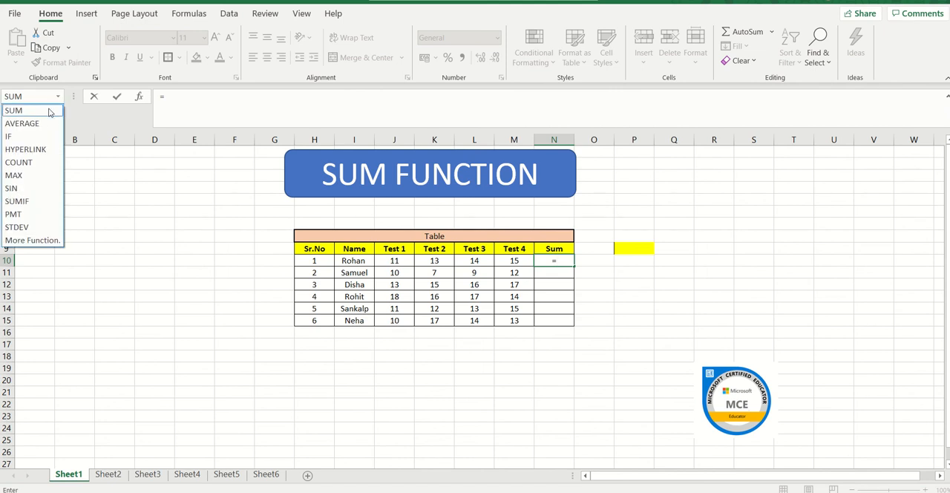
{"action": "left_click", "coordinate": [49, 111]}
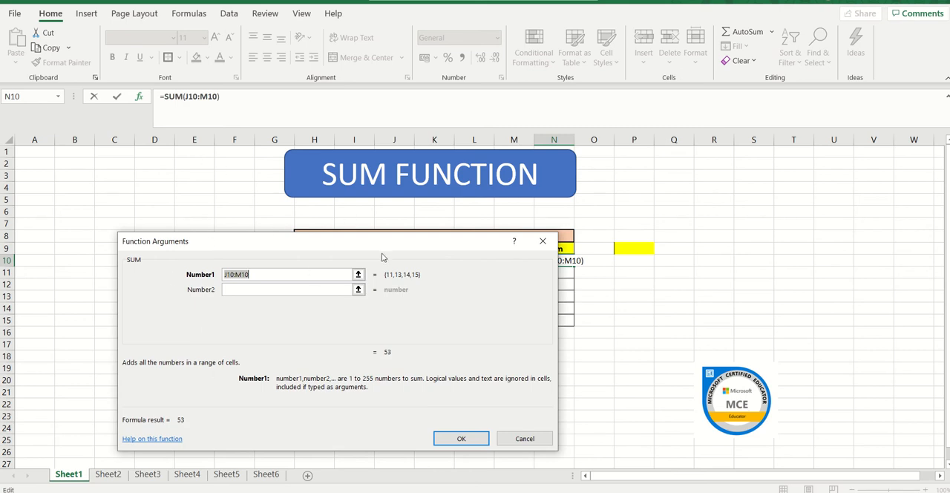
{"action": "left_click_drag", "start_coordinate": [382, 250], "coordinate": [467, 322]}
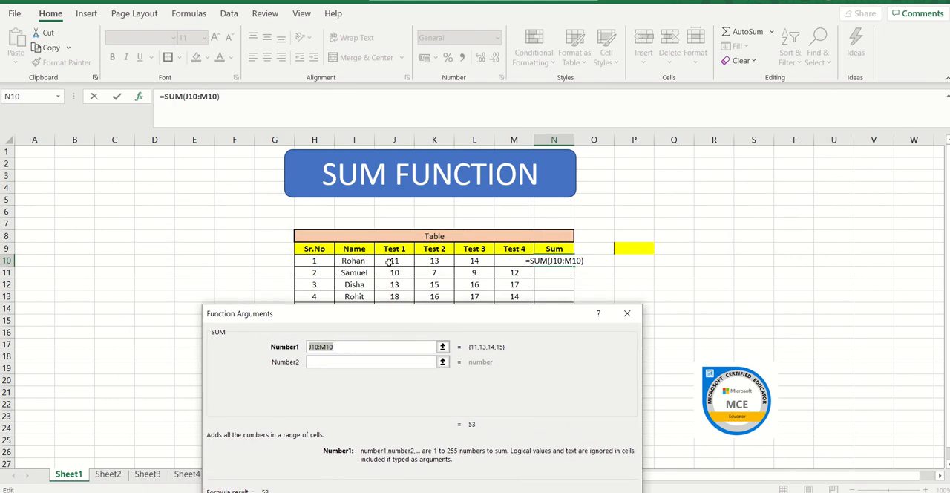
{"action": "left_click", "coordinate": [391, 261]}
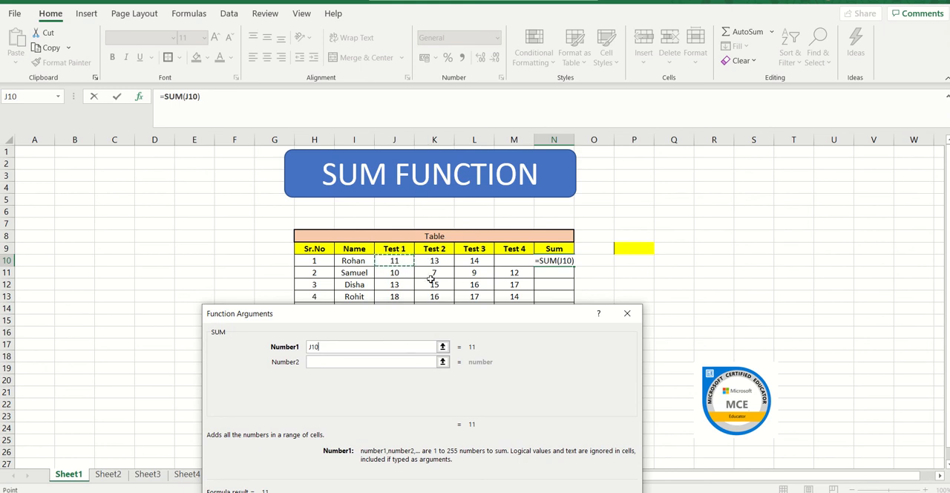
{"action": "key", "text": "shift+Right"}
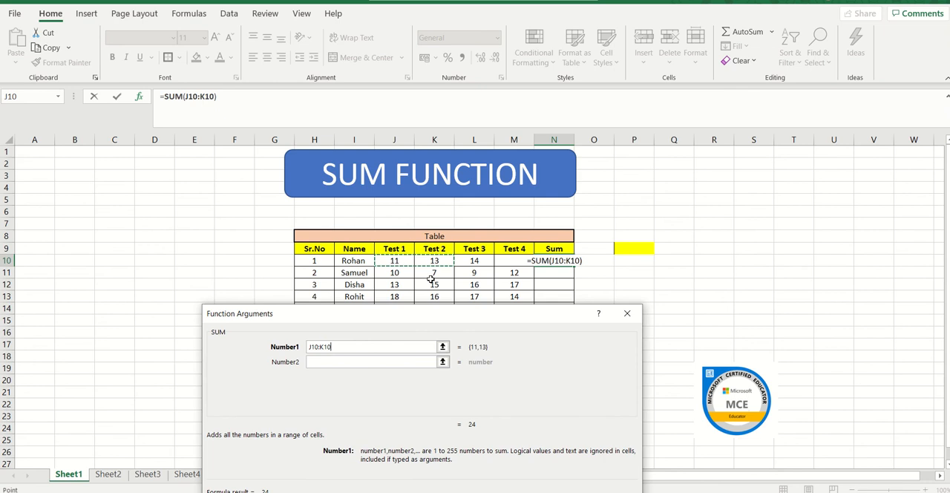
{"action": "key", "text": "shift+Right"}
{"action": "key", "text": "shift+Right"}
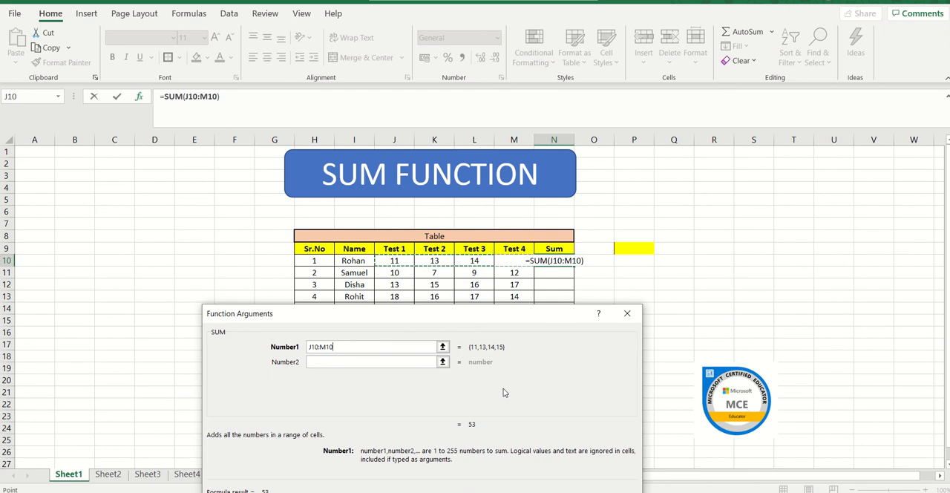
{"action": "key", "text": "Return"}
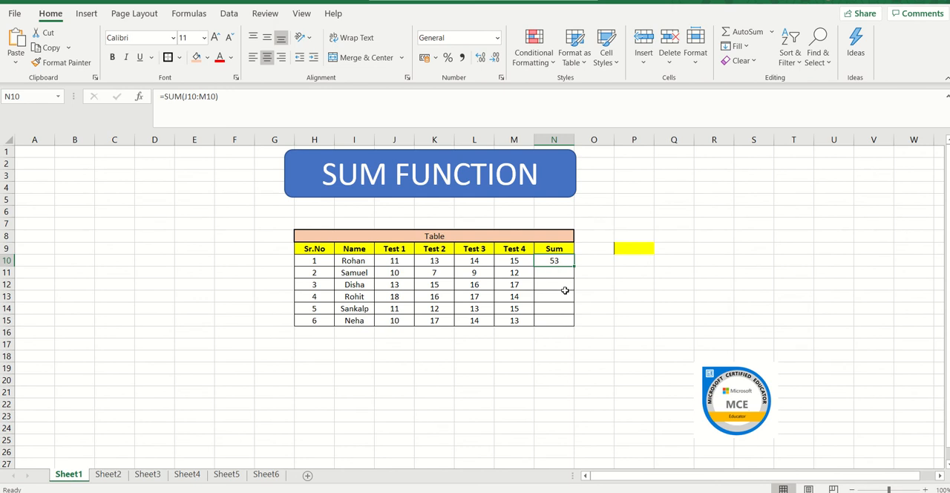
Step: Fill the SUM formula from N10 down through N15 and check the copied formulas in the Sum column
{"action": "left_click", "coordinate": [552, 275]}
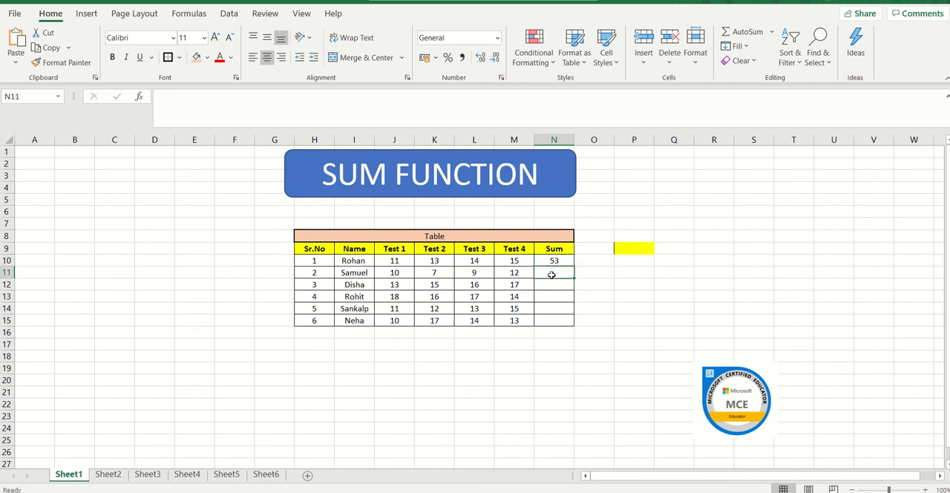
{"action": "key", "text": "Down"}
{"action": "key", "text": "Down"}
{"action": "key", "text": "Down"}
{"action": "key", "text": "Down"}
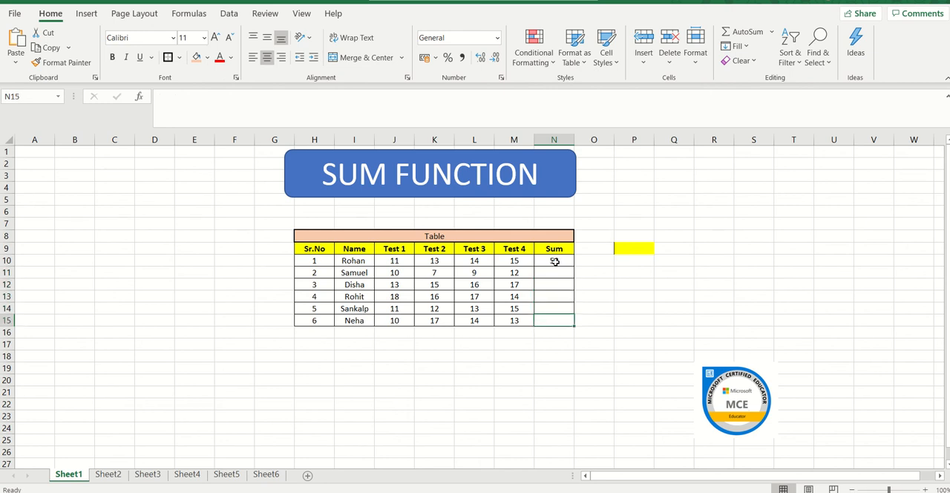
{"action": "left_click", "coordinate": [555, 262]}
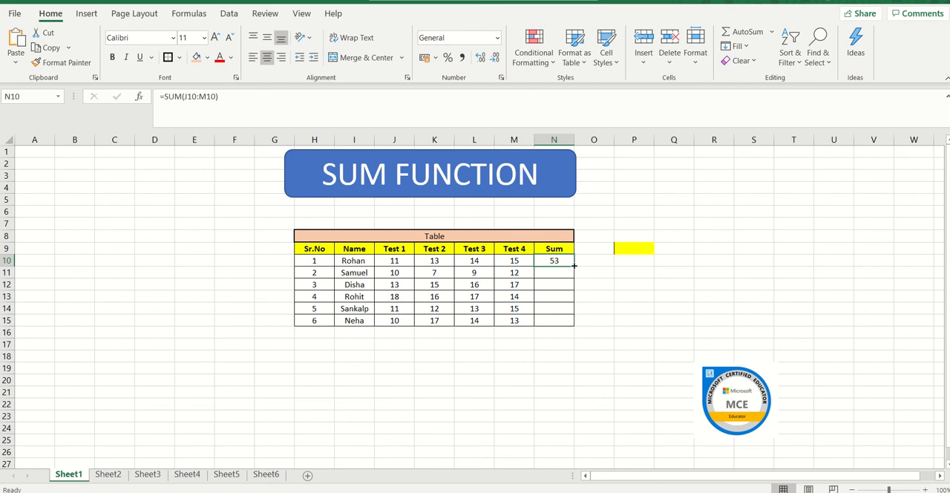
{"action": "double_click", "coordinate": [574, 265]}
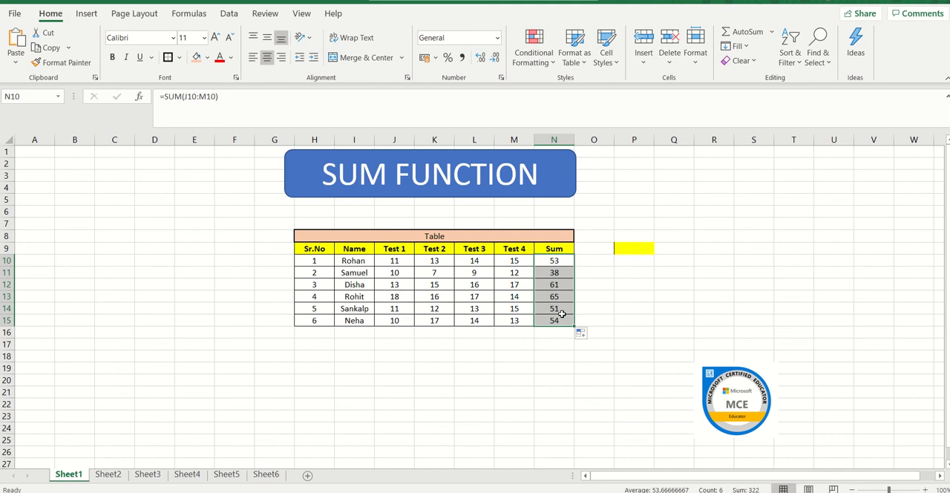
{"action": "left_click", "coordinate": [556, 259]}
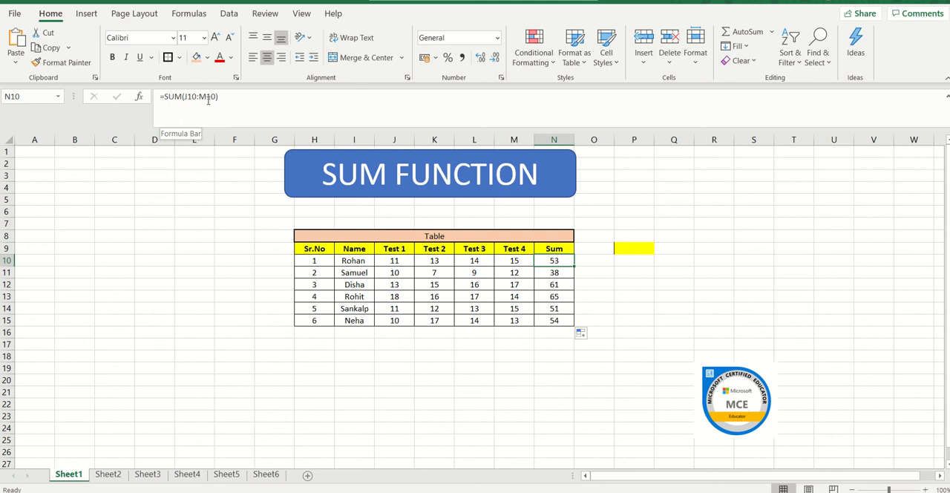
{"action": "left_click", "coordinate": [562, 275]}
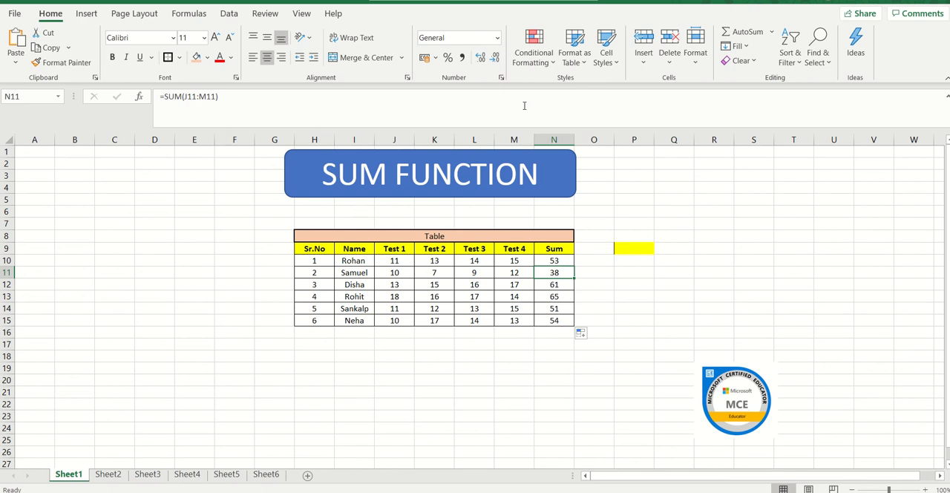
{"action": "left_click", "coordinate": [563, 285]}
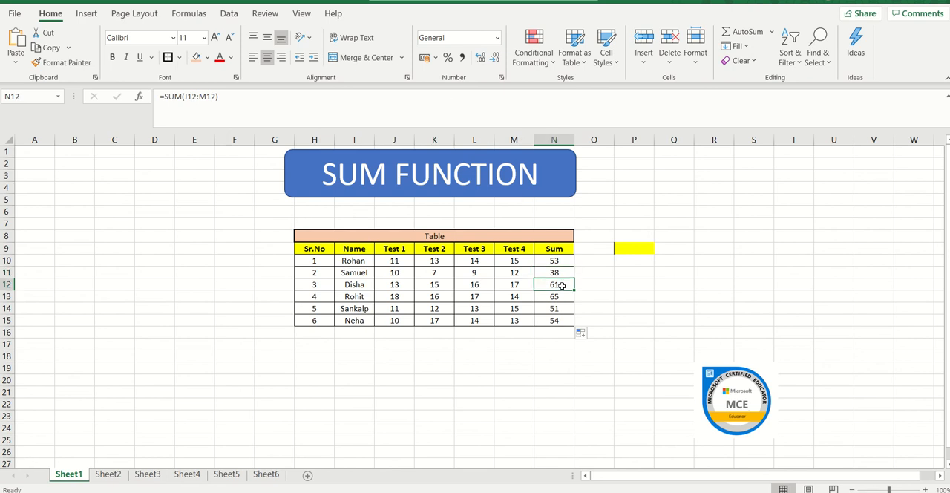
{"action": "left_click", "coordinate": [559, 305]}
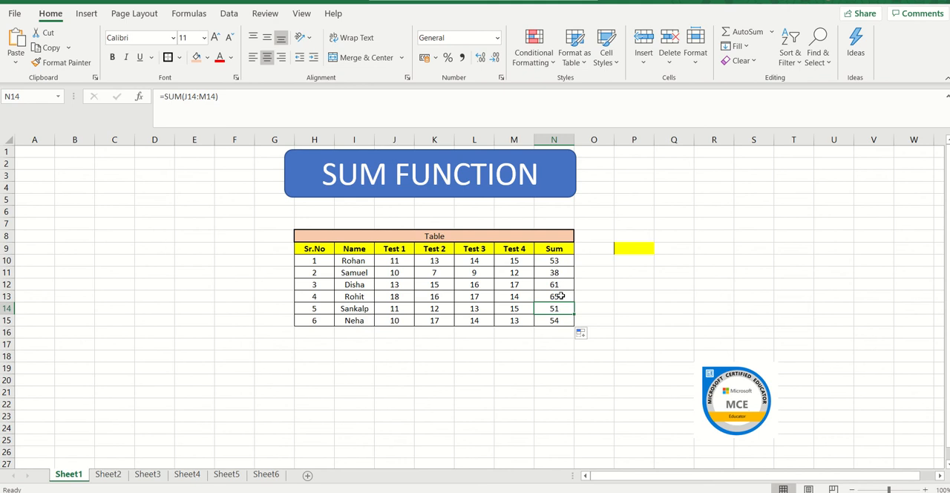
Step: Clear all the totals in the Sum column, cells N10:N15
{"action": "left_click", "coordinate": [554, 264]}
{"action": "left_click_drag", "start_coordinate": [554, 263], "coordinate": [555, 320]}
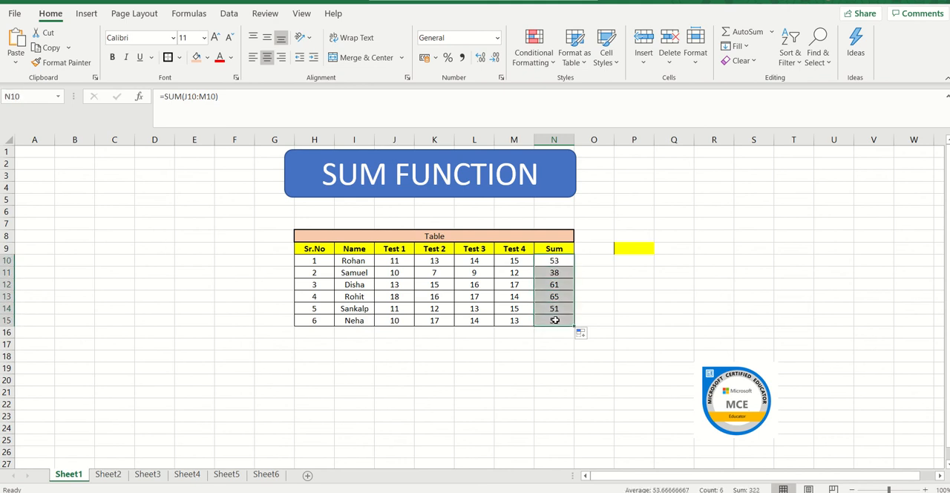
{"action": "key", "text": "Delete"}
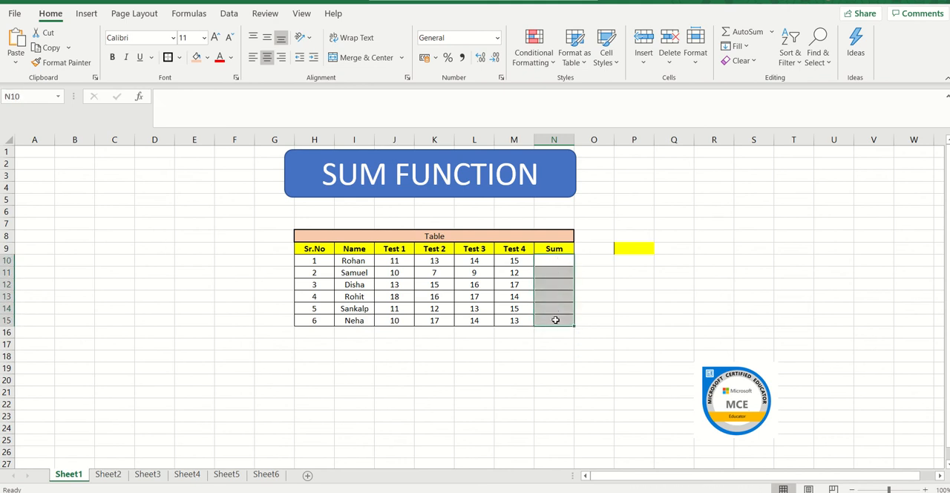
Step: Insert the SUM function for J10:M10 in N10 and fill the formula down through N15
{"action": "left_click", "coordinate": [557, 265]}
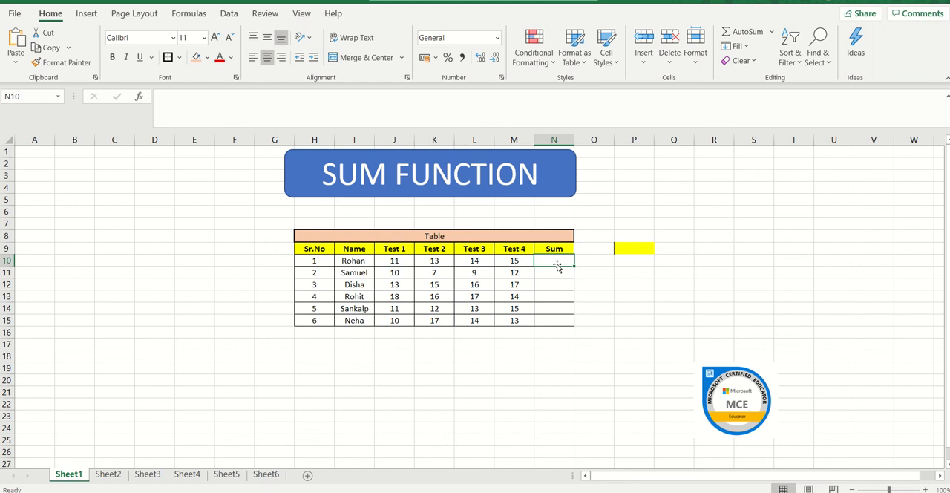
{"action": "type", "text": "="}
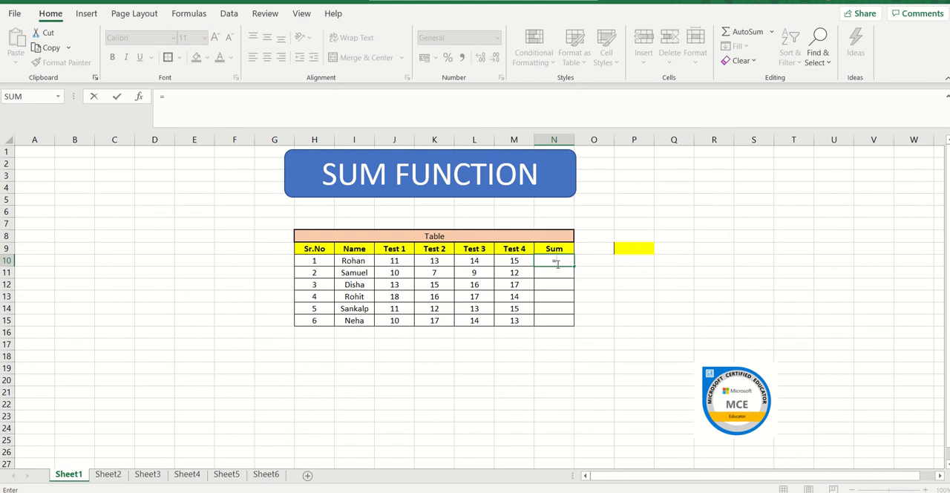
{"action": "left_click", "coordinate": [57, 97]}
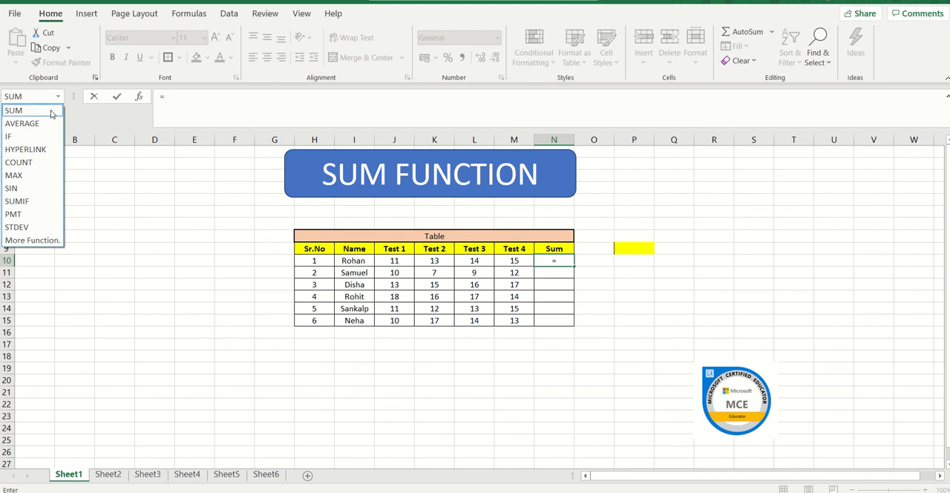
{"action": "left_click", "coordinate": [52, 113]}
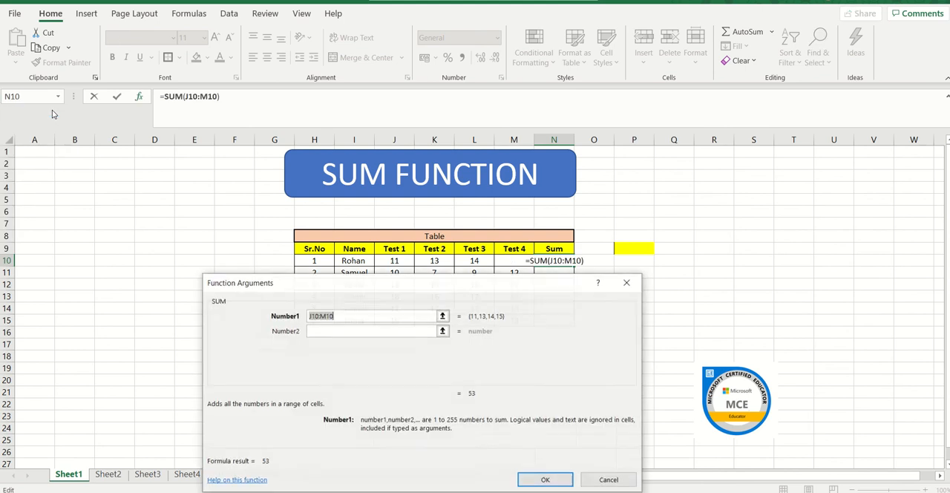
{"action": "left_click", "coordinate": [399, 261]}
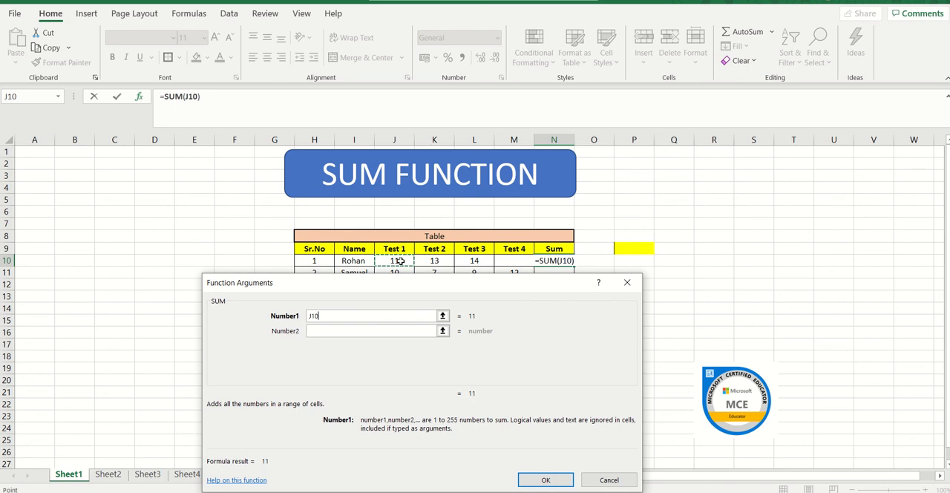
{"action": "key", "text": "shift+Right"}
{"action": "key", "text": "shift+Right"}
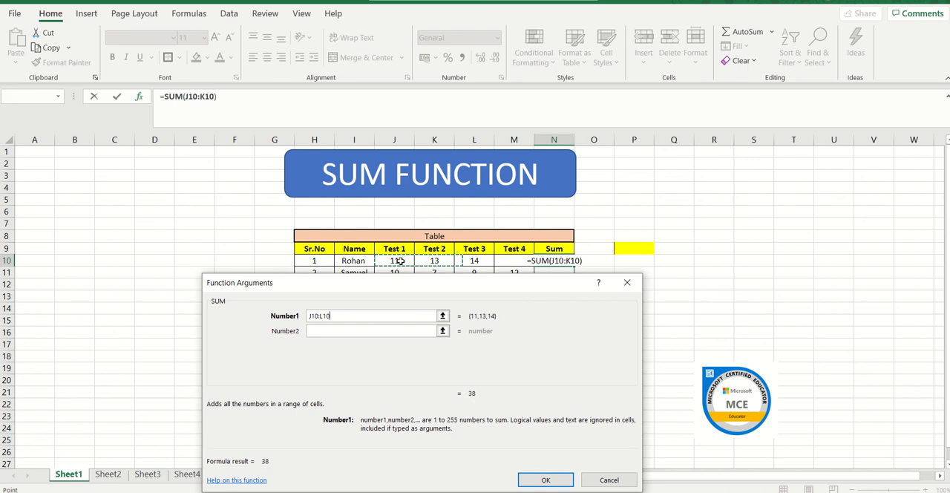
{"action": "key", "text": "shift+Right"}
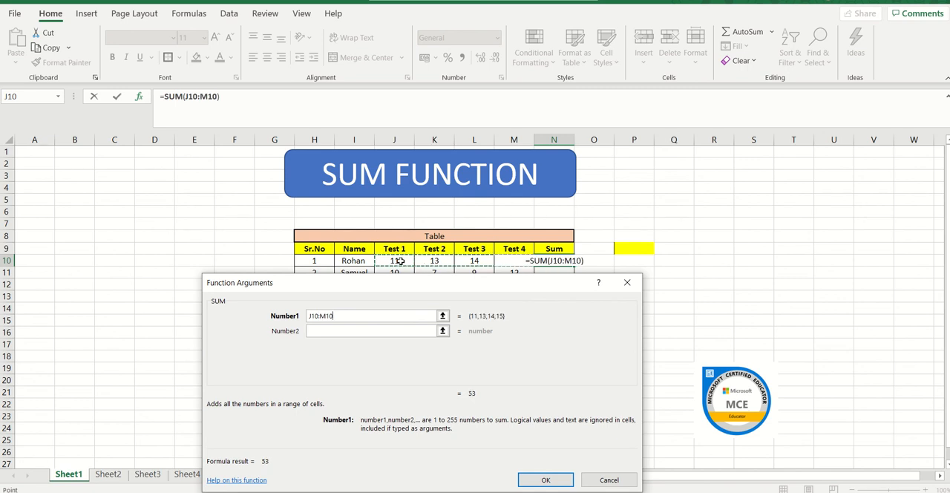
{"action": "key", "text": "Return"}
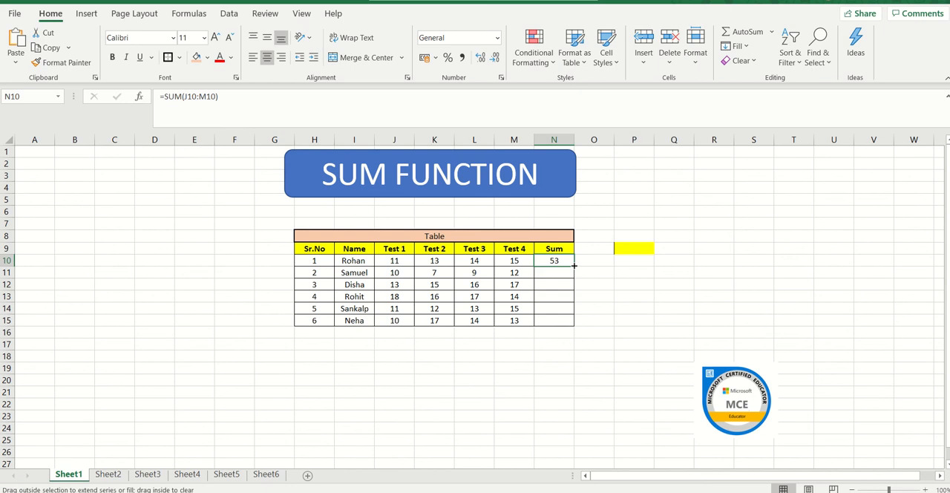
{"action": "double_click", "coordinate": [574, 265]}
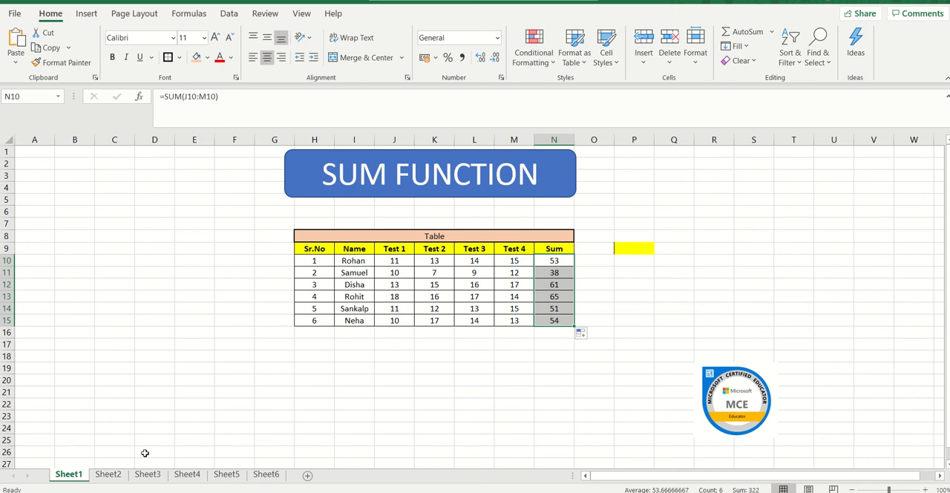
Step: On Sheet2, find the first student's maximum mark in O10 with the MAX function over the range K10:N10
{"action": "left_click", "coordinate": [108, 475]}
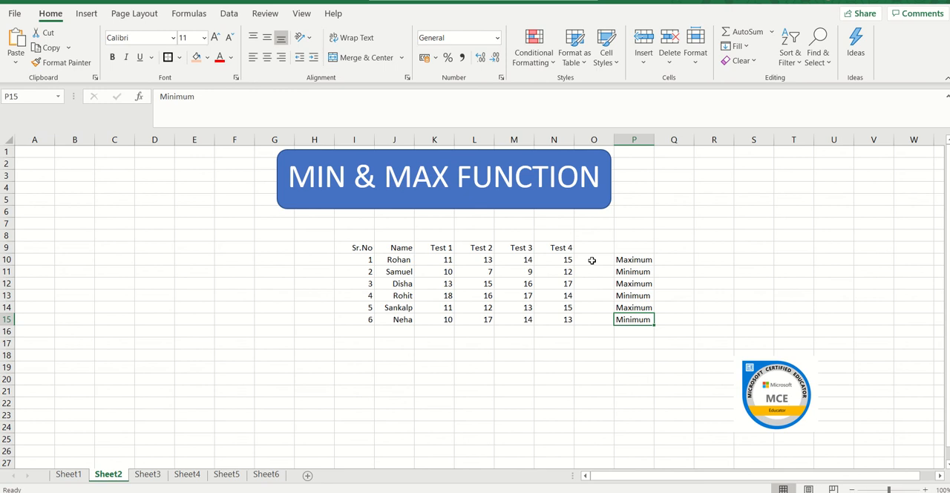
{"action": "left_click", "coordinate": [592, 261]}
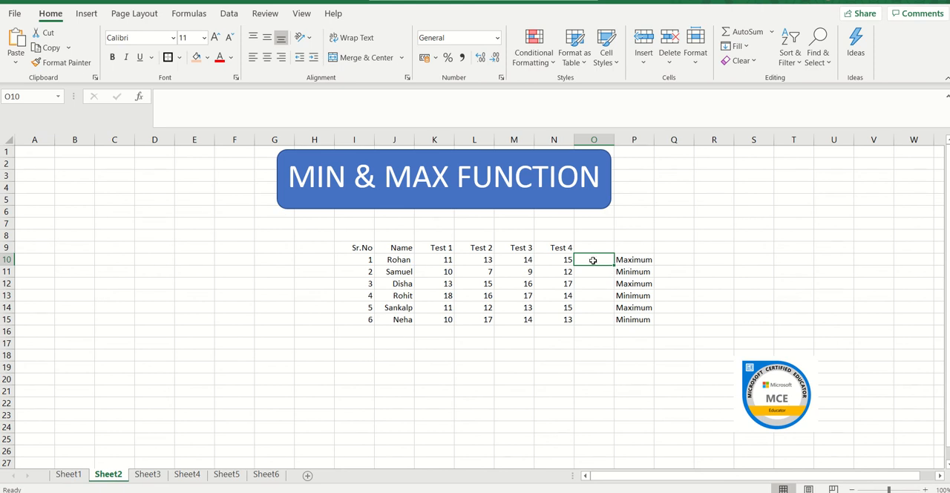
{"action": "type", "text": "="}
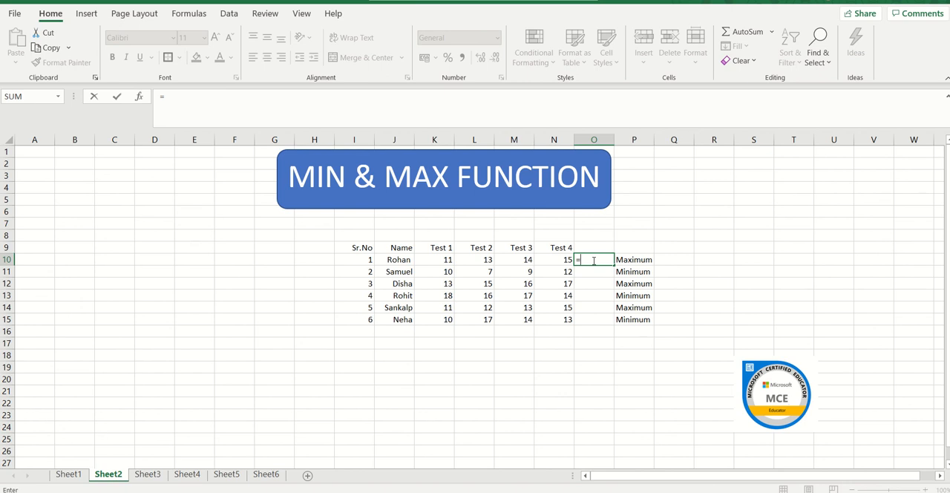
{"action": "left_click", "coordinate": [58, 97]}
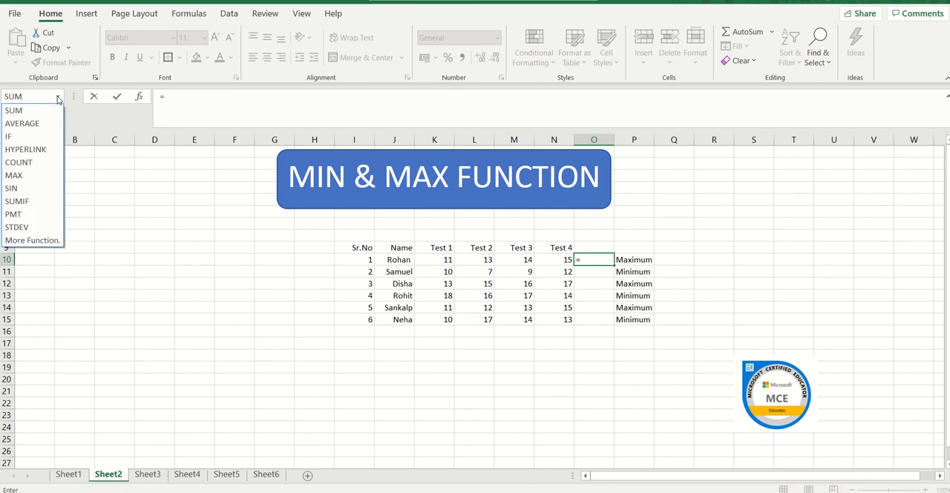
{"action": "left_click", "coordinate": [45, 176]}
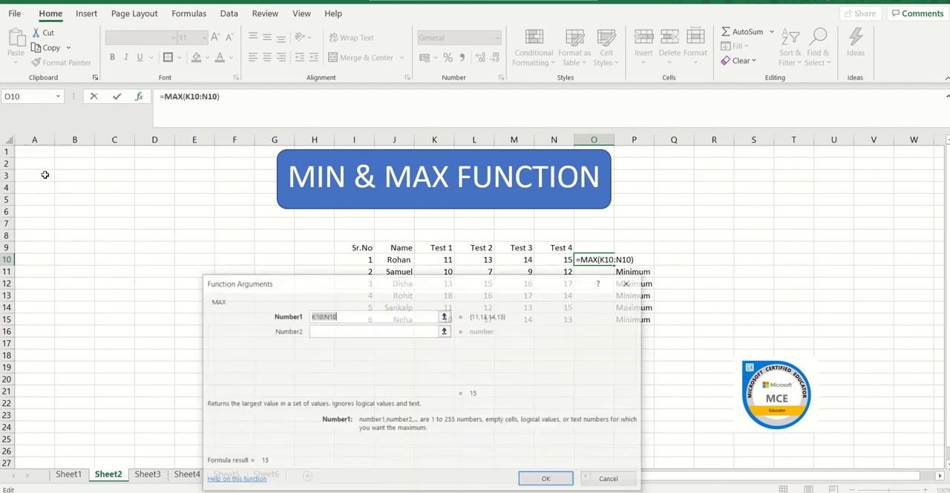
{"action": "left_click", "coordinate": [439, 258]}
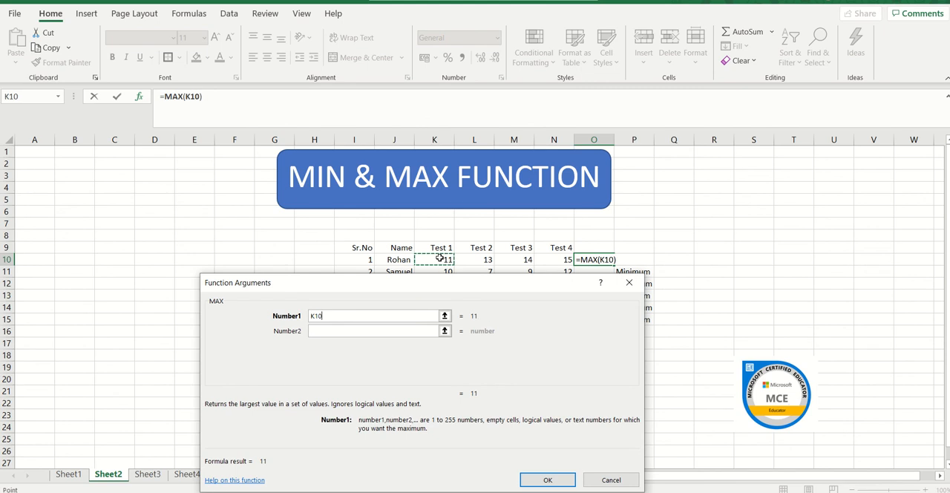
{"action": "key", "text": "shift+Right"}
{"action": "key", "text": "shift+Right"}
{"action": "key", "text": "shift+Right"}
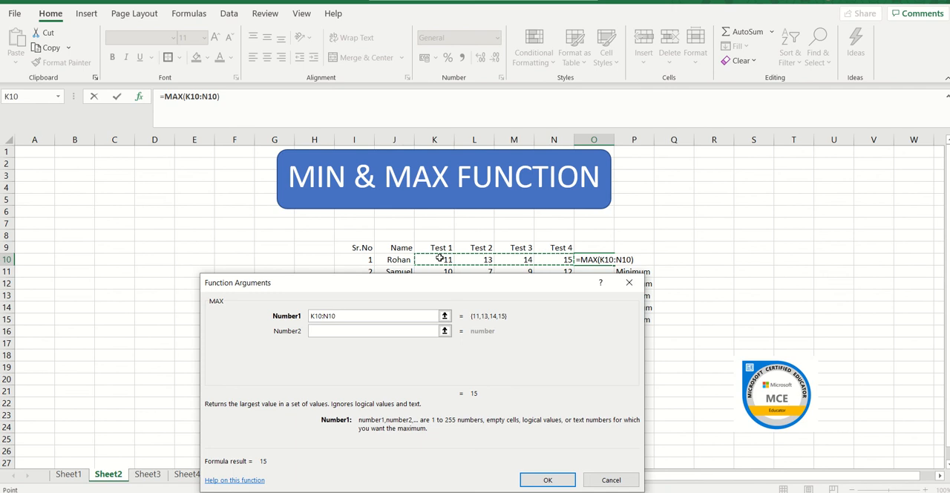
{"action": "key", "text": "Return"}
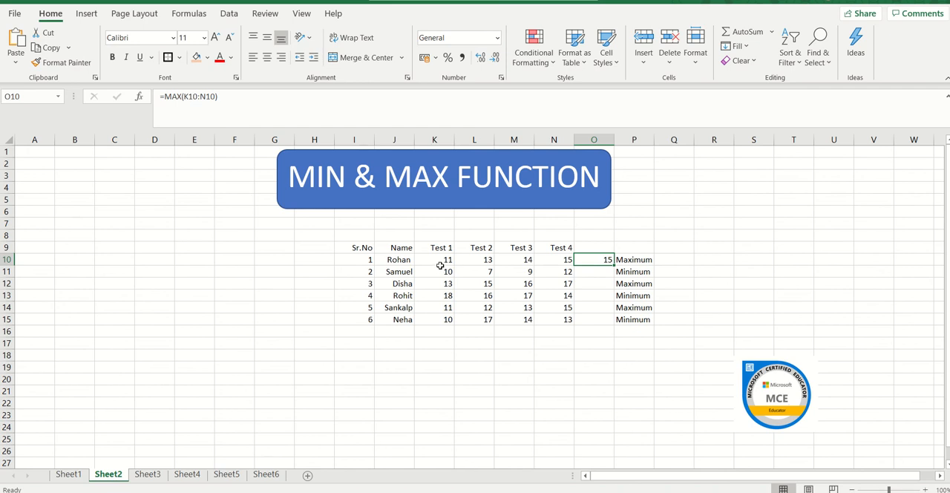
Step: Start a formula in O11 and insert the MIN function from the full list of functions
{"action": "left_click", "coordinate": [597, 273]}
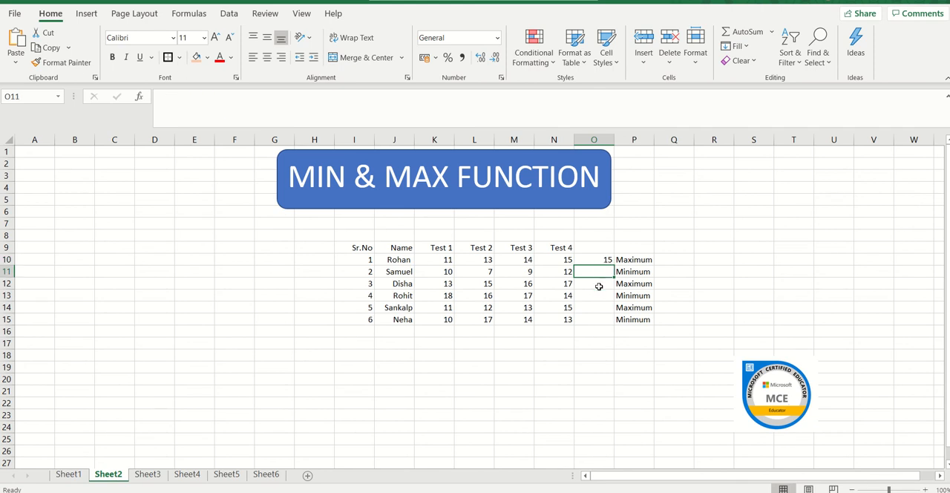
{"action": "type", "text": "="}
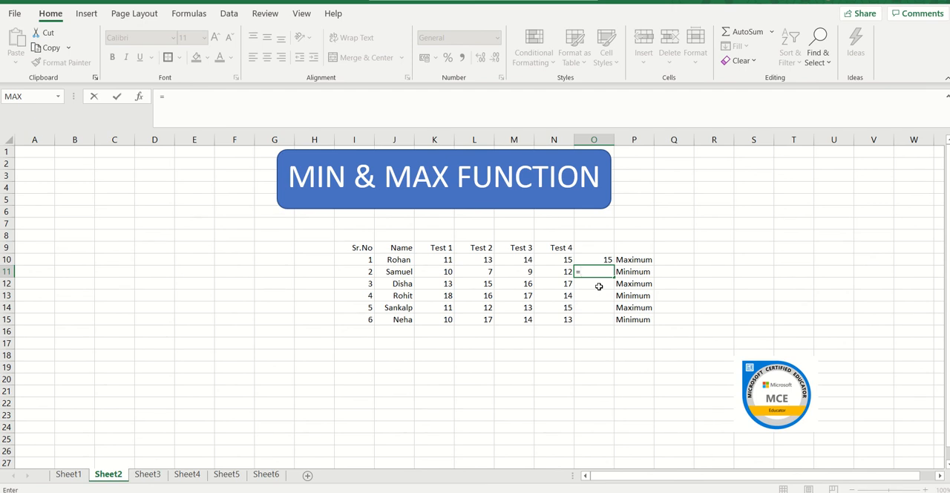
{"action": "left_click", "coordinate": [59, 97]}
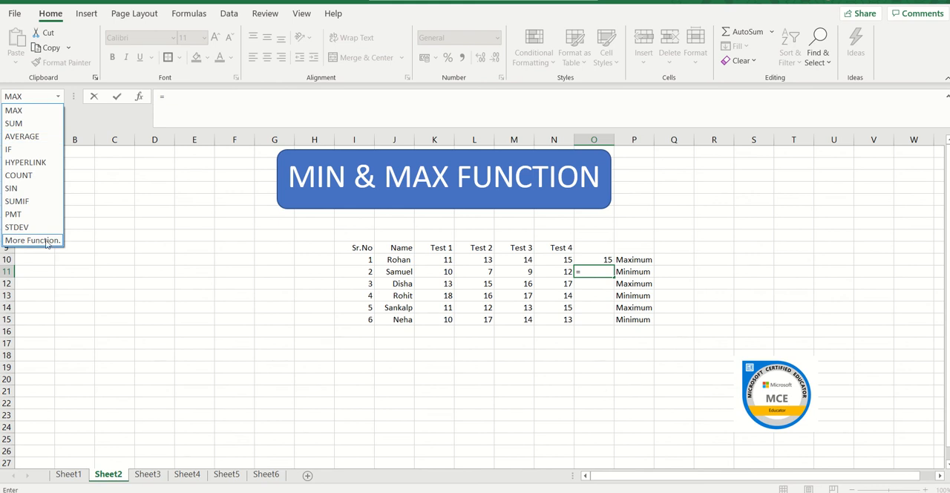
{"action": "left_click", "coordinate": [33, 241]}
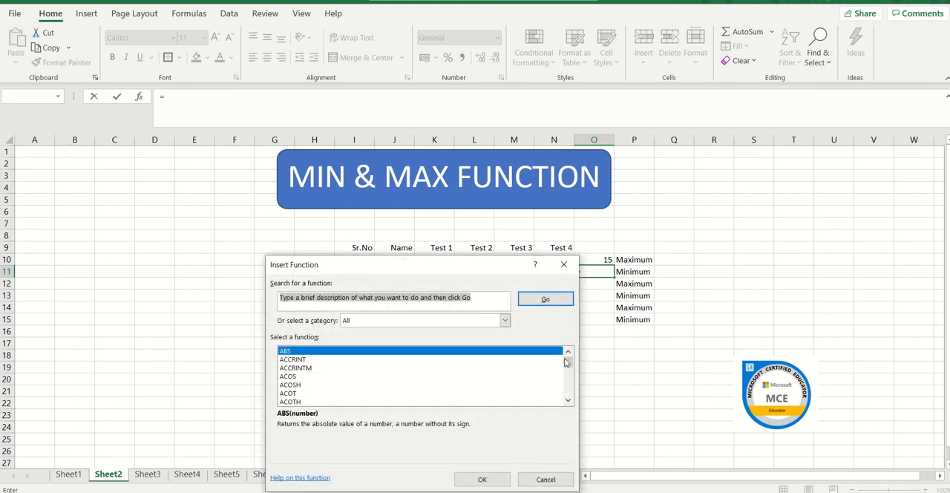
{"action": "left_click_drag", "start_coordinate": [570, 363], "coordinate": [570, 382]}
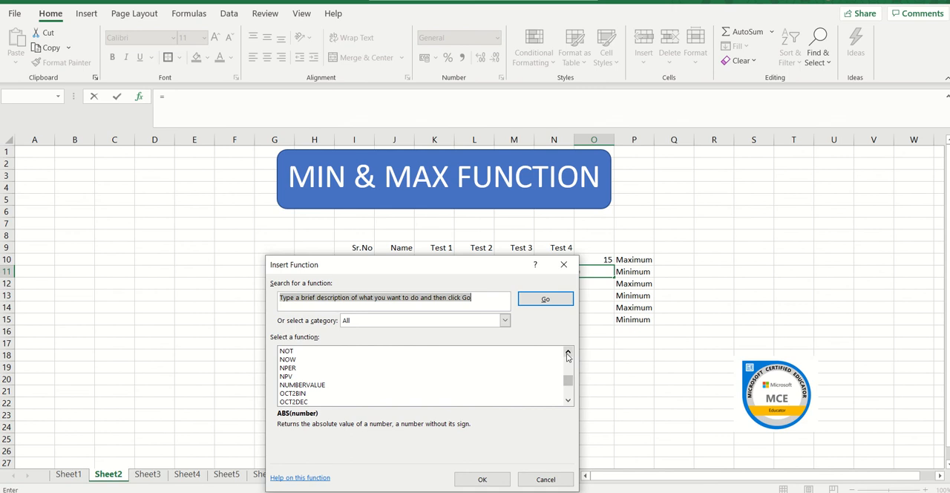
{"action": "left_click", "coordinate": [568, 353]}
{"action": "left_click", "coordinate": [568, 354]}
{"action": "left_click", "coordinate": [568, 354]}
{"action": "left_click", "coordinate": [568, 353]}
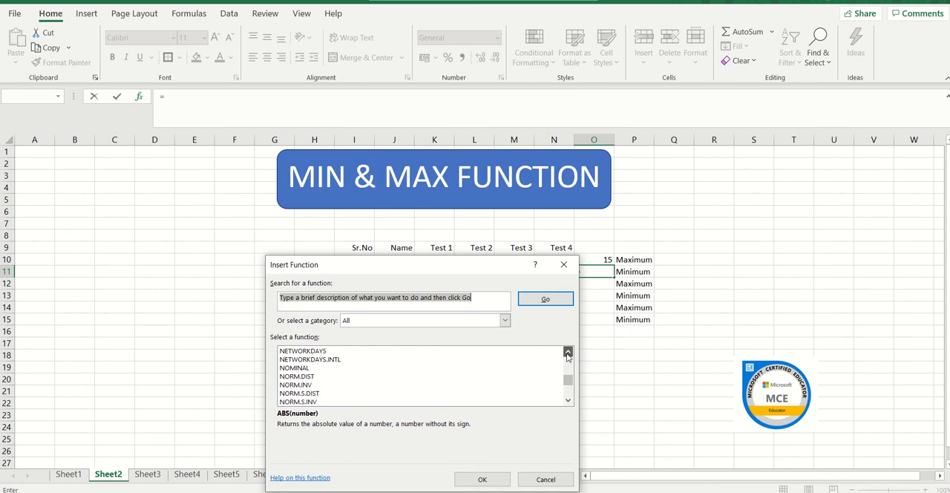
{"action": "left_click", "coordinate": [568, 354]}
{"action": "left_click", "coordinate": [568, 354]}
{"action": "left_click", "coordinate": [568, 354]}
{"action": "left_click", "coordinate": [568, 353]}
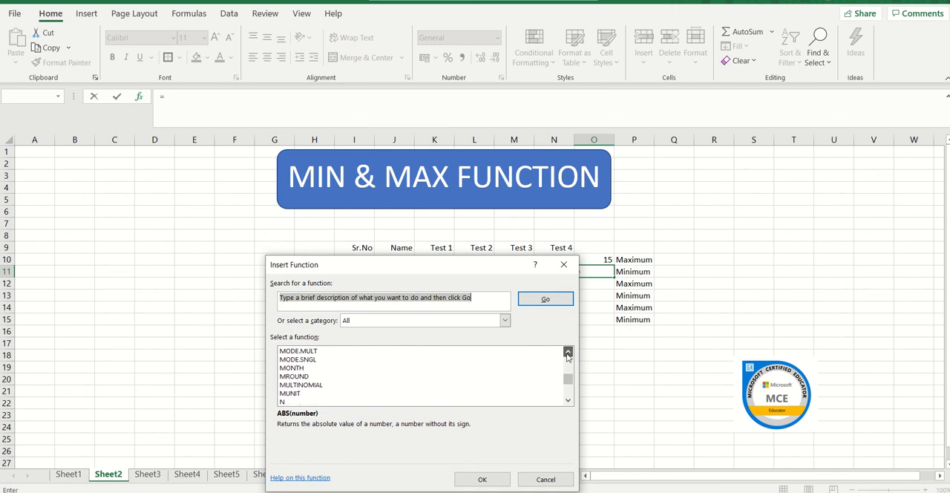
{"action": "left_click", "coordinate": [568, 353]}
{"action": "left_click", "coordinate": [568, 354]}
{"action": "left_click", "coordinate": [568, 353]}
{"action": "left_click", "coordinate": [568, 353]}
{"action": "left_click", "coordinate": [568, 354]}
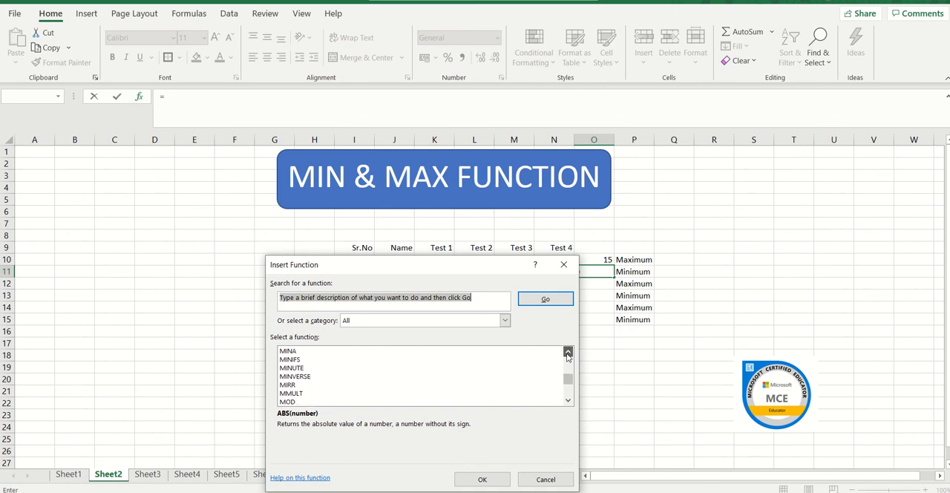
{"action": "left_click", "coordinate": [568, 354]}
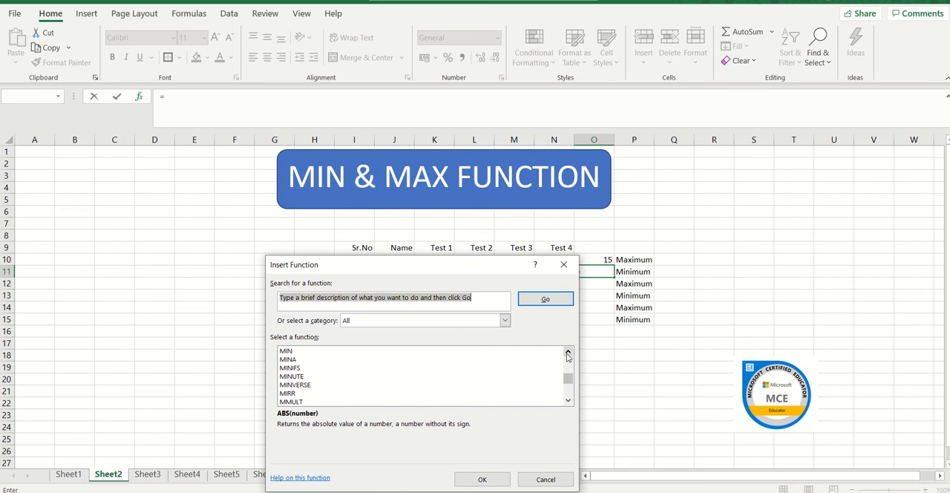
{"action": "left_click", "coordinate": [395, 352]}
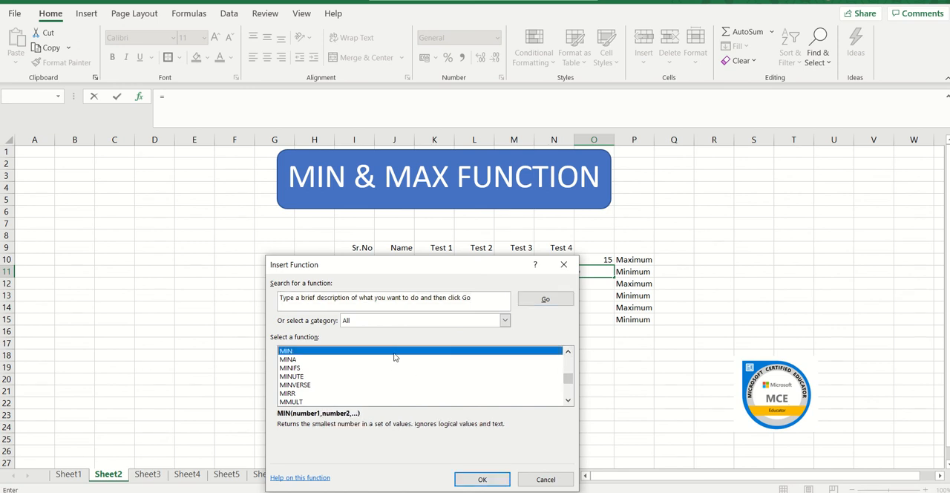
{"action": "left_click", "coordinate": [482, 480]}
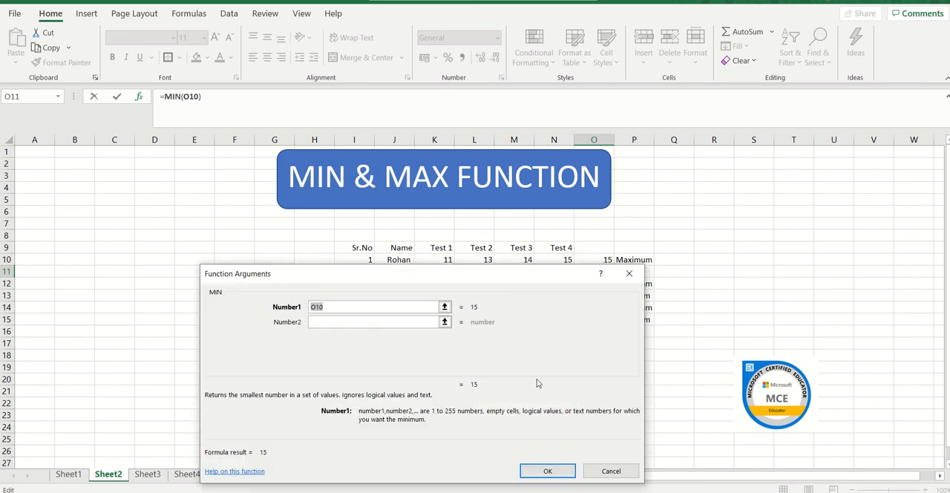
Step: Set the MIN function's Number1 argument to K11:N11 and complete the formula in O11
{"action": "left_click_drag", "start_coordinate": [461, 278], "coordinate": [314, 328]}
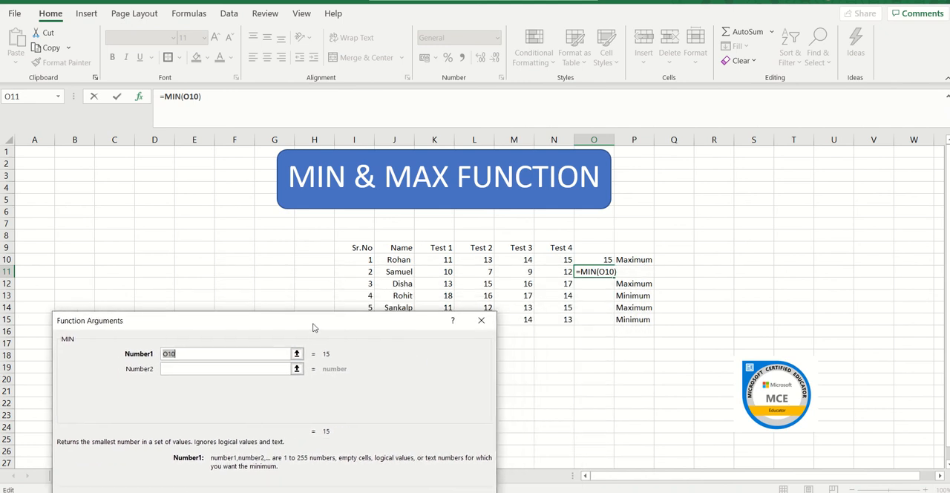
{"action": "left_click", "coordinate": [446, 274]}
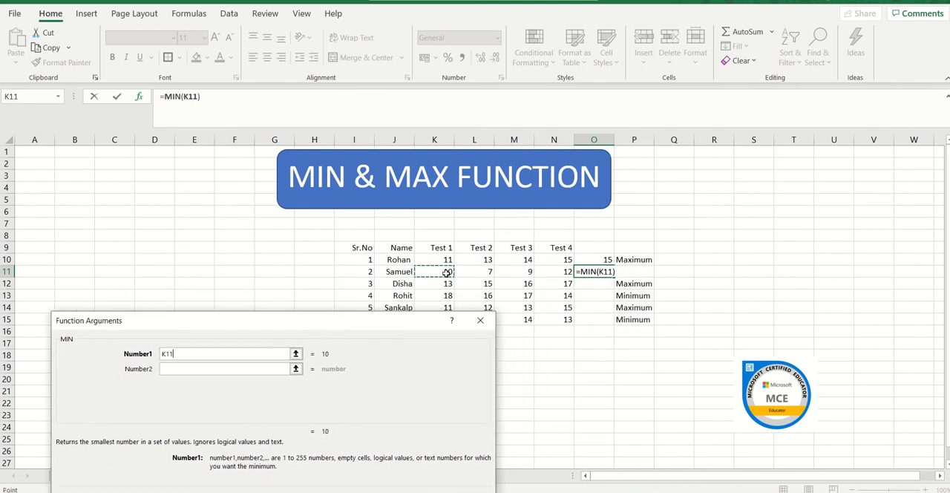
{"action": "key", "text": "shift+Right"}
{"action": "key", "text": "shift+Right"}
{"action": "key", "text": "shift+Right"}
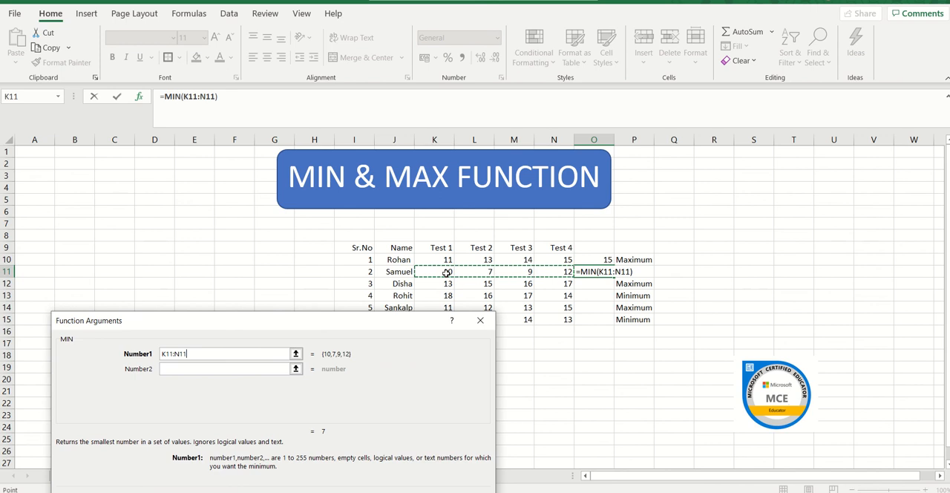
{"action": "key", "text": "Return"}
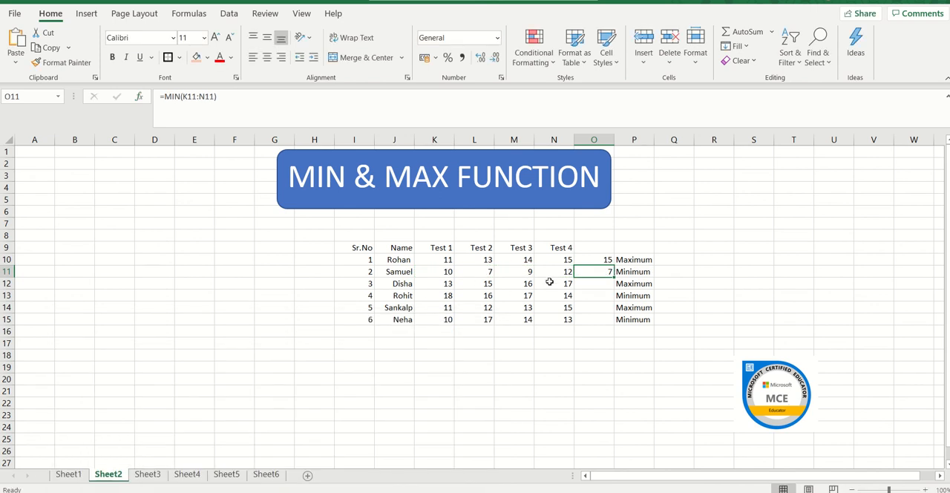
{"action": "left_click", "coordinate": [607, 275]}
Step: Find the third student's maximum mark in O12 with the MAX function over the range K12:N12
{"action": "left_click", "coordinate": [604, 286]}
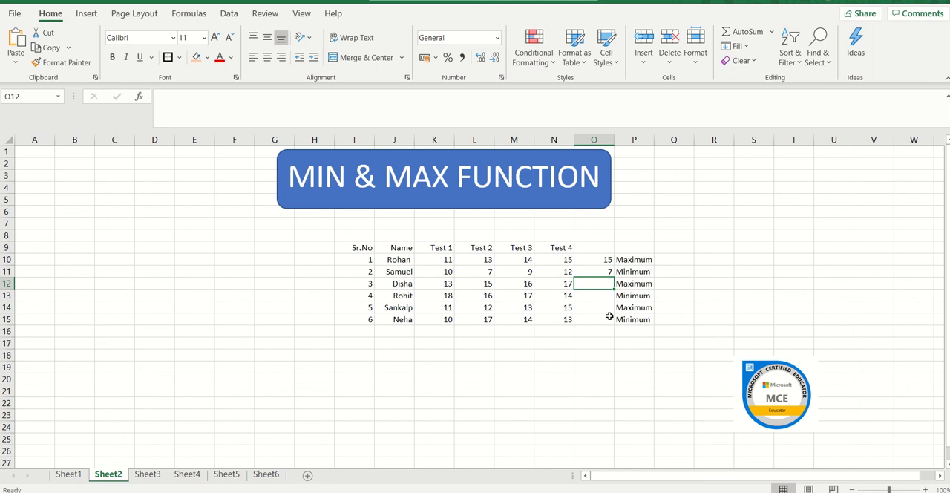
{"action": "type", "text": "="}
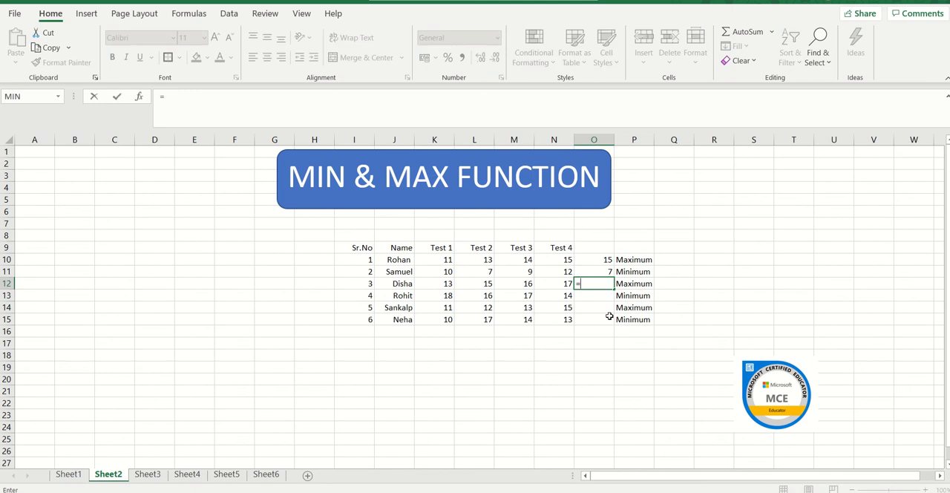
{"action": "left_click", "coordinate": [57, 97]}
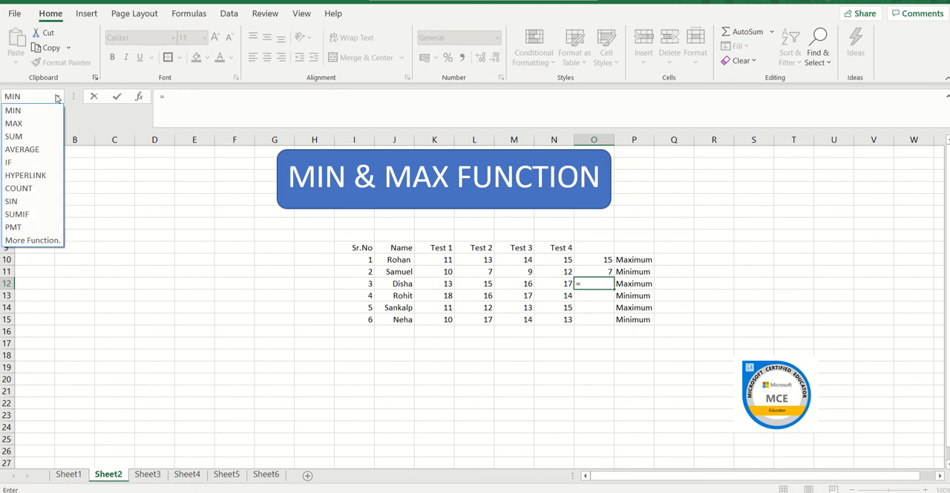
{"action": "left_click", "coordinate": [56, 123]}
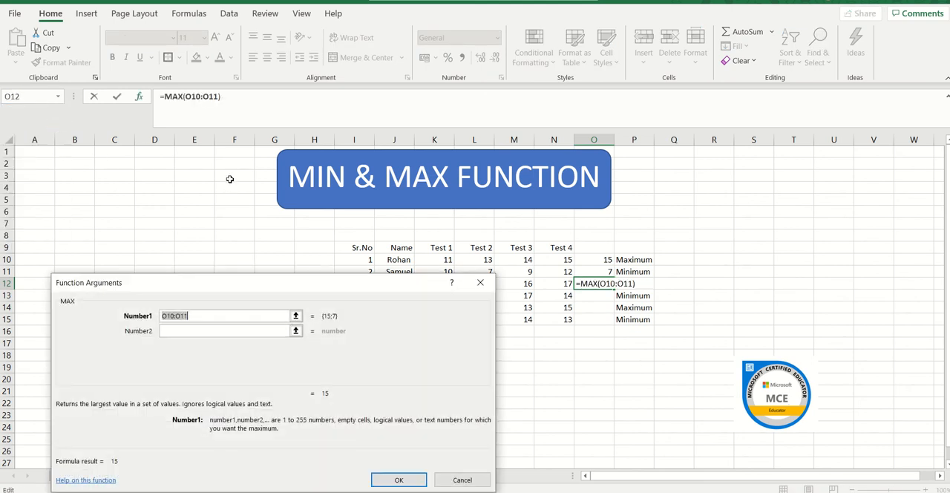
{"action": "left_click_drag", "start_coordinate": [346, 283], "coordinate": [378, 341]}
{"action": "left_click", "coordinate": [448, 283]}
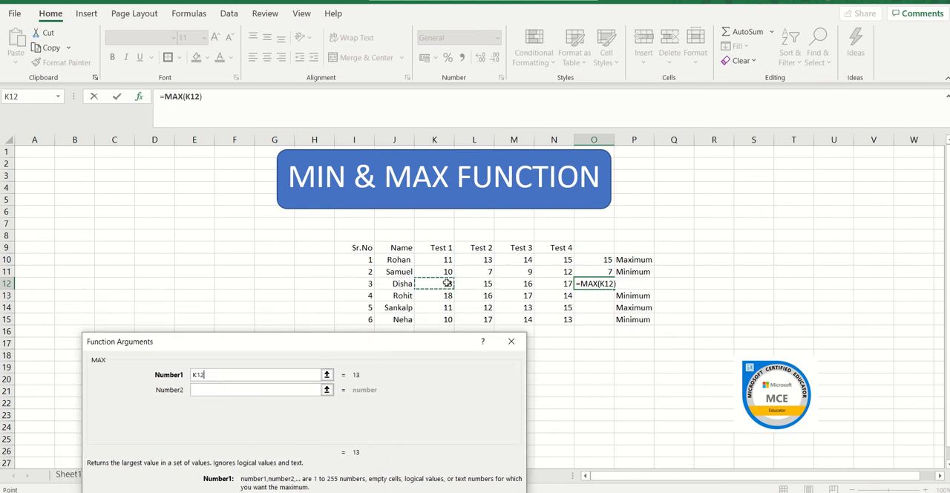
{"action": "key", "text": "shift+Right"}
{"action": "key", "text": "shift+Right"}
{"action": "key", "text": "shift+Right"}
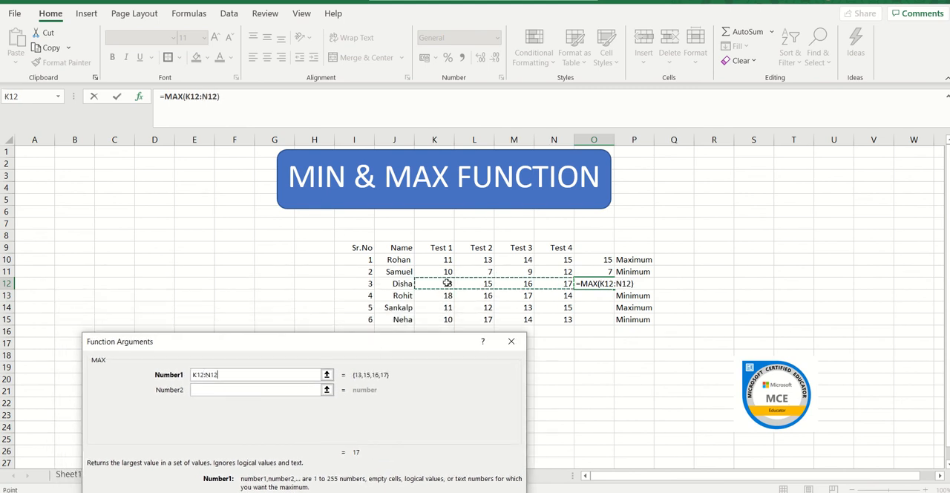
{"action": "key", "text": "Return"}
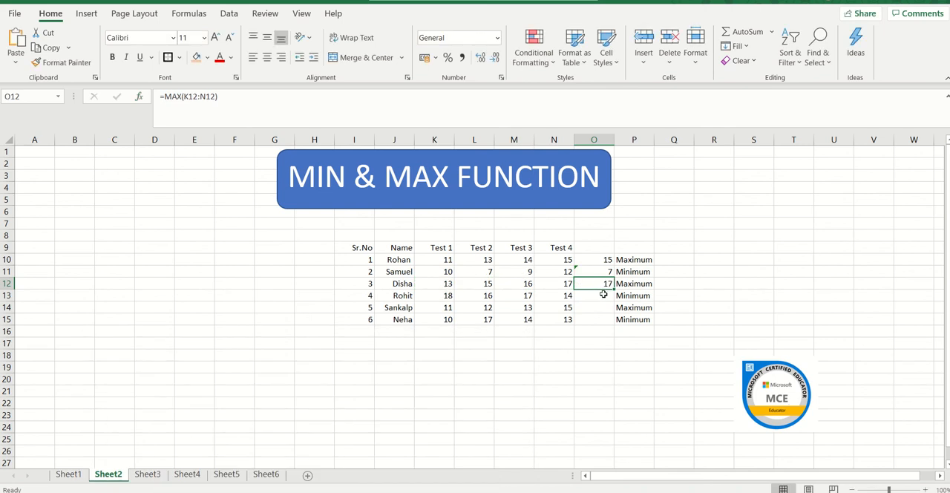
Step: Find the fourth student's minimum mark in O13 with the MIN function over the range K13:N13
{"action": "left_click", "coordinate": [603, 295]}
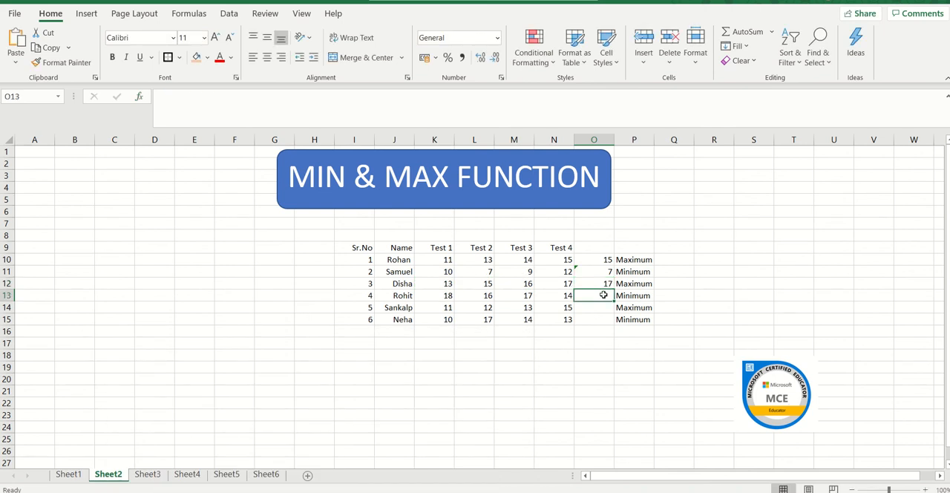
{"action": "type", "text": "="}
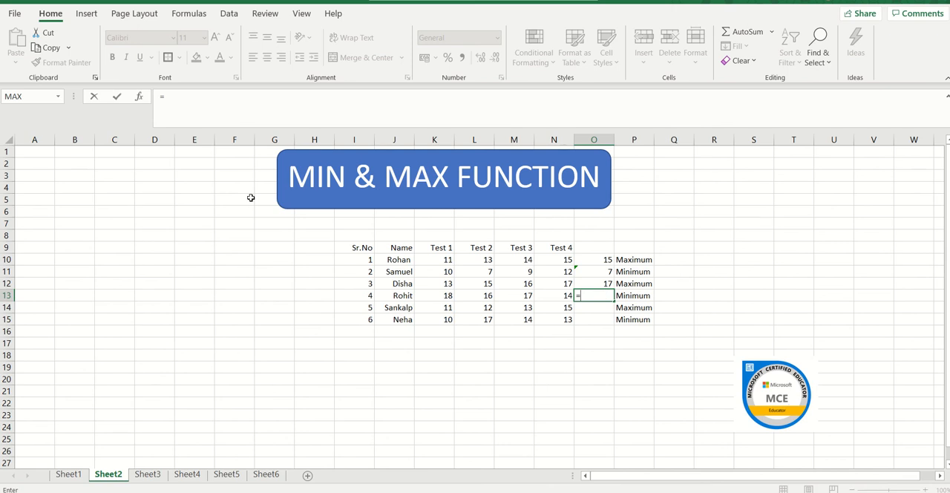
{"action": "left_click", "coordinate": [58, 97]}
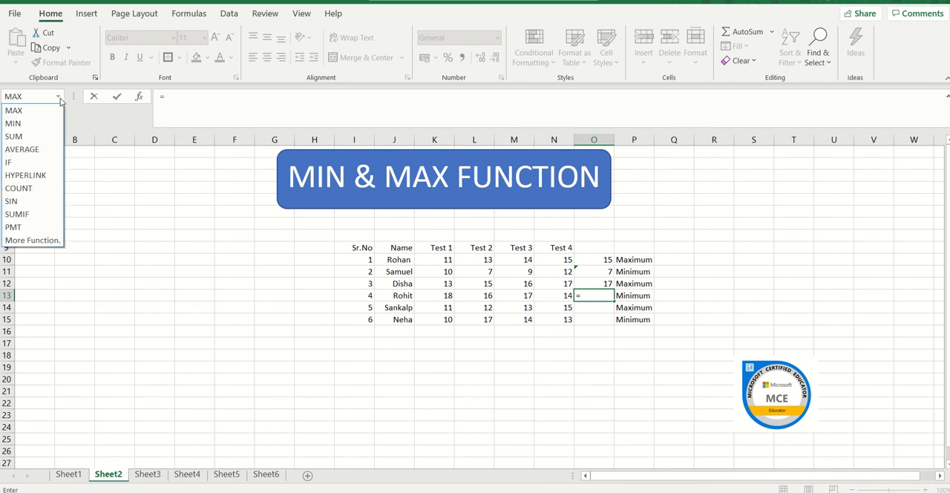
{"action": "left_click", "coordinate": [57, 125]}
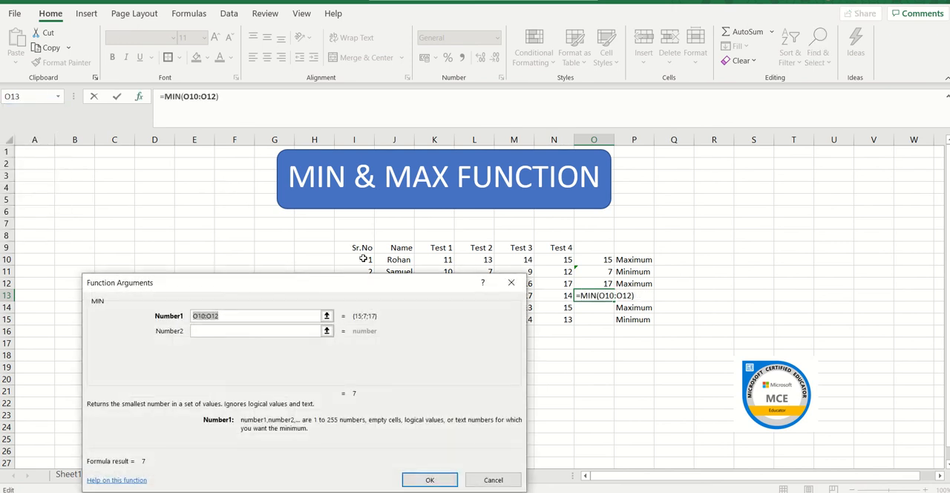
{"action": "left_click_drag", "start_coordinate": [367, 285], "coordinate": [375, 356]}
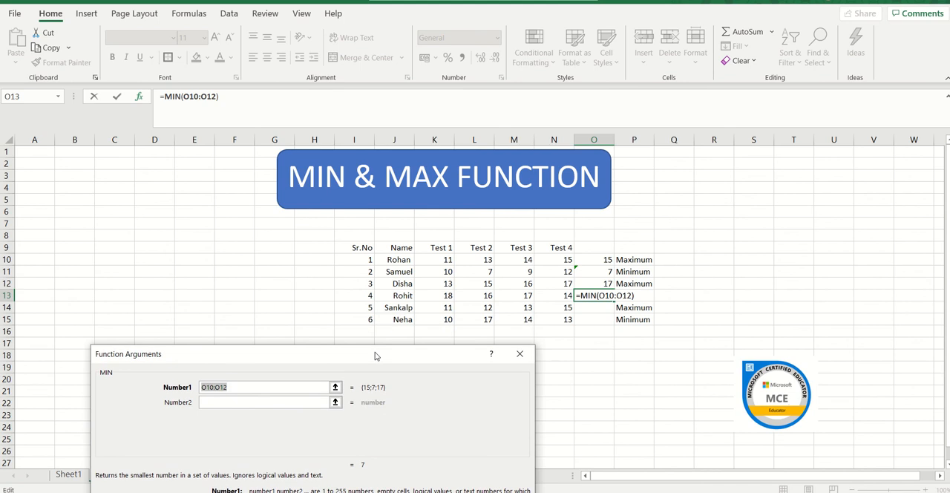
{"action": "left_click", "coordinate": [432, 293]}
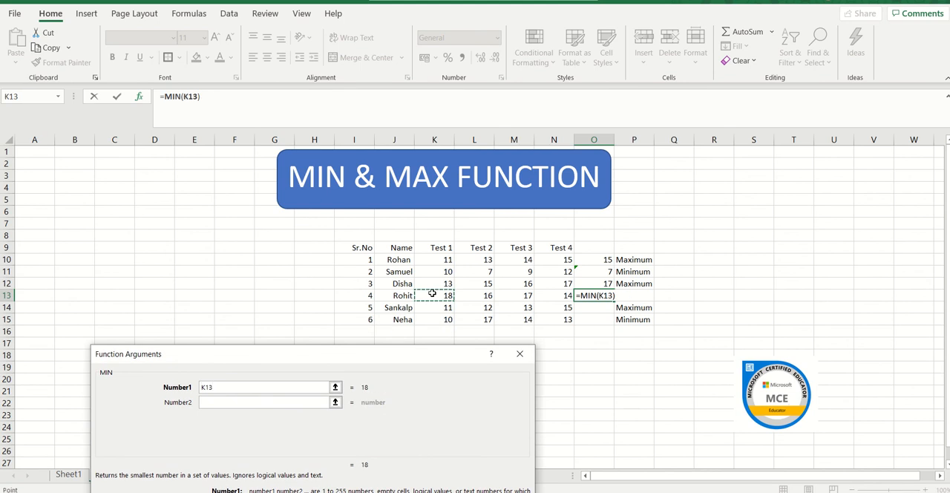
{"action": "key", "text": "shift+Right"}
{"action": "key", "text": "shift+Right"}
{"action": "key", "text": "shift+Right"}
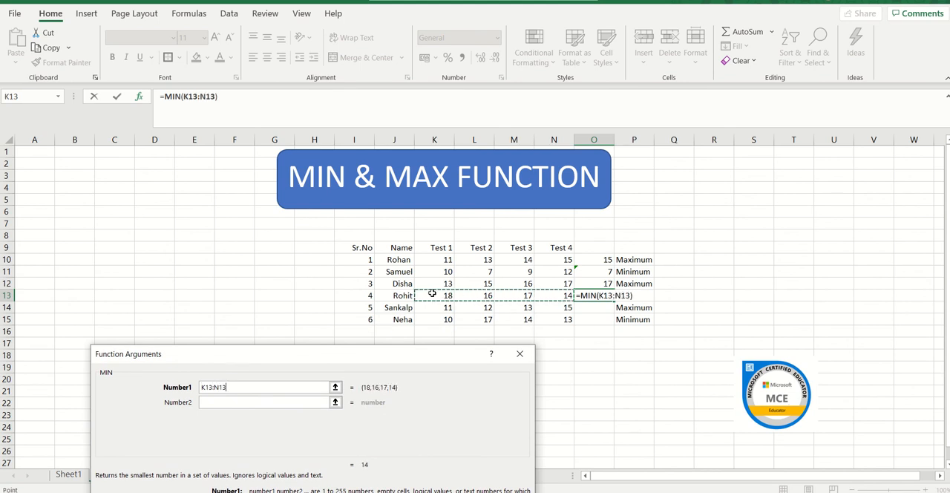
{"action": "key", "text": "Return"}
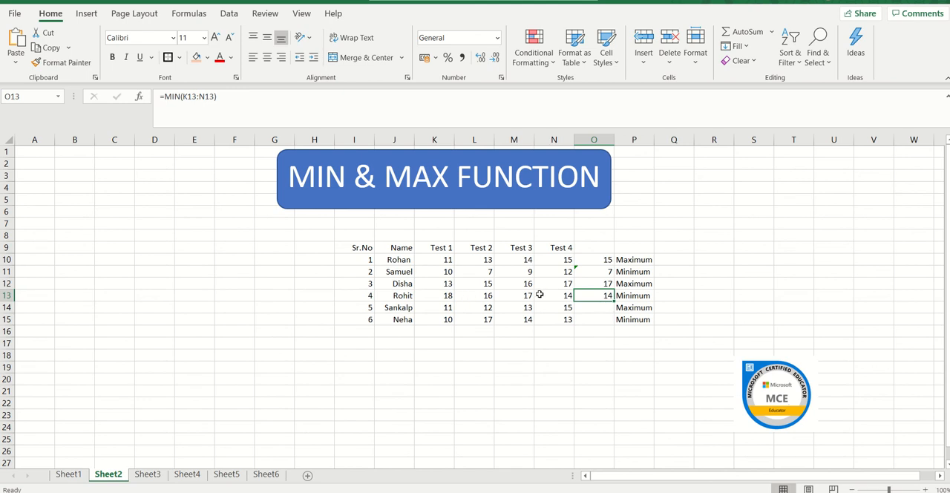
Step: Find the fifth student's maximum mark in O14 with the MAX function over the range K14:N14
{"action": "left_click", "coordinate": [599, 308]}
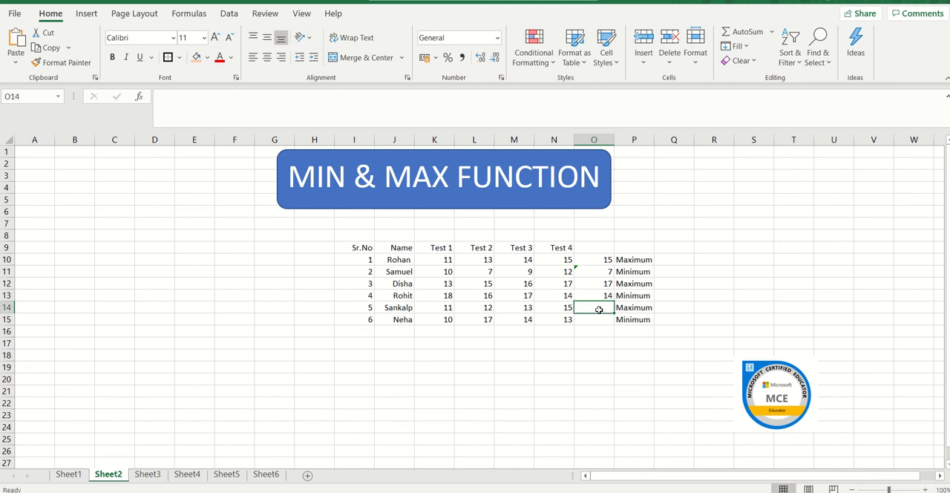
{"action": "type", "text": "="}
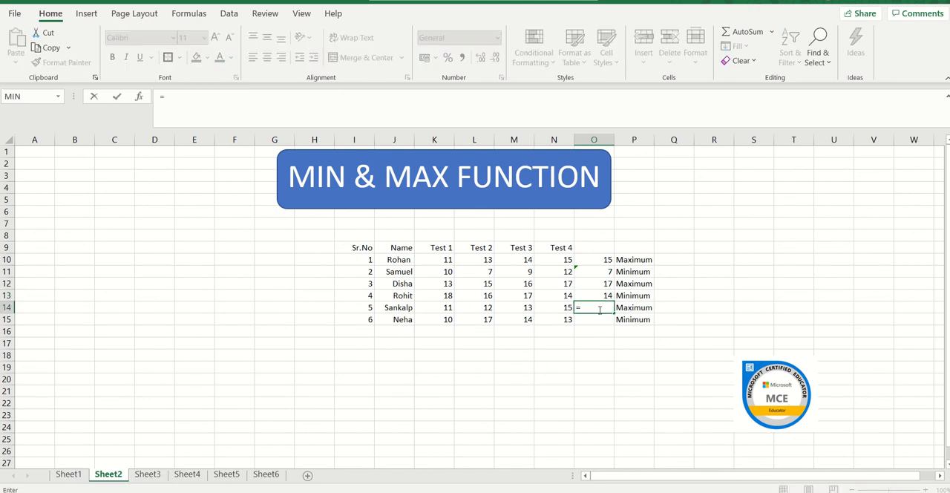
{"action": "left_click", "coordinate": [57, 98]}
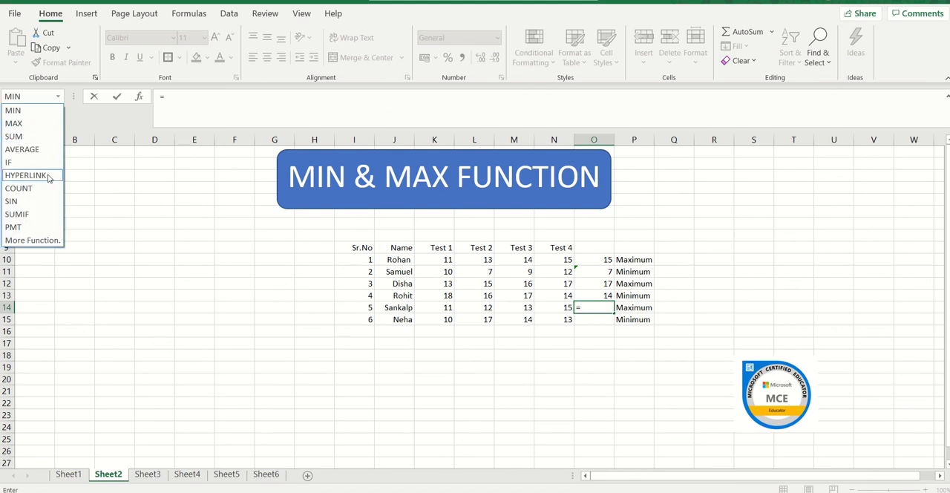
{"action": "left_click", "coordinate": [37, 126]}
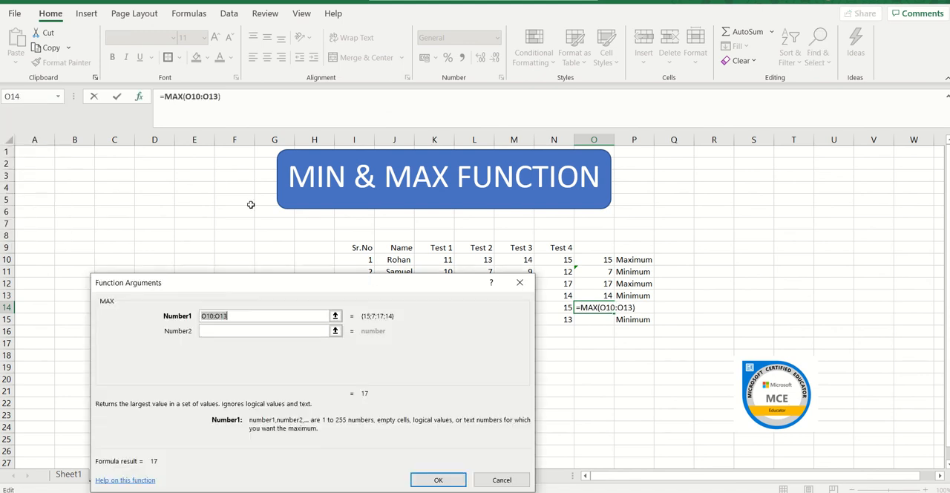
{"action": "left_click_drag", "start_coordinate": [375, 281], "coordinate": [376, 396]}
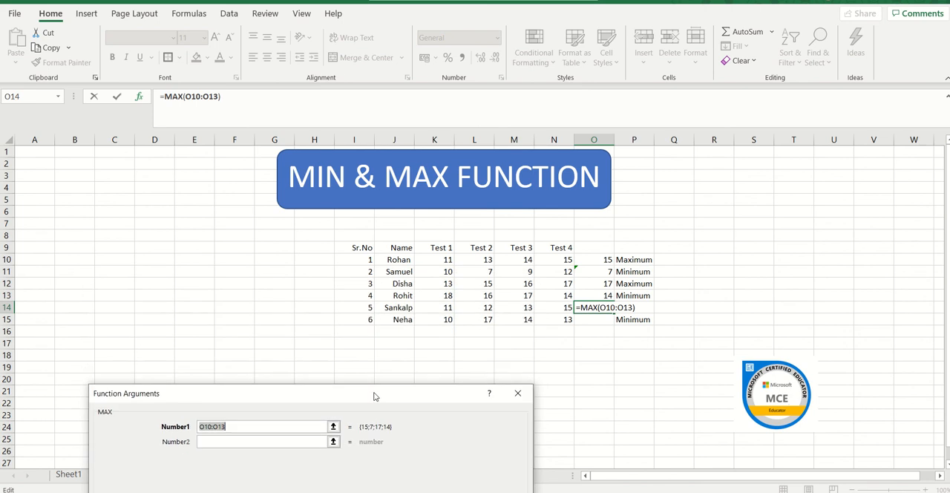
{"action": "left_click", "coordinate": [447, 307]}
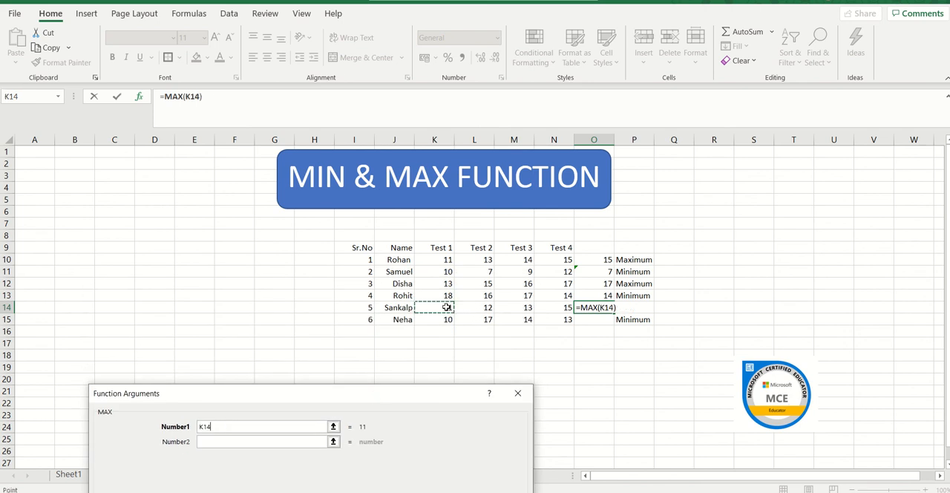
{"action": "left_click_drag", "start_coordinate": [447, 308], "coordinate": [554, 307]}
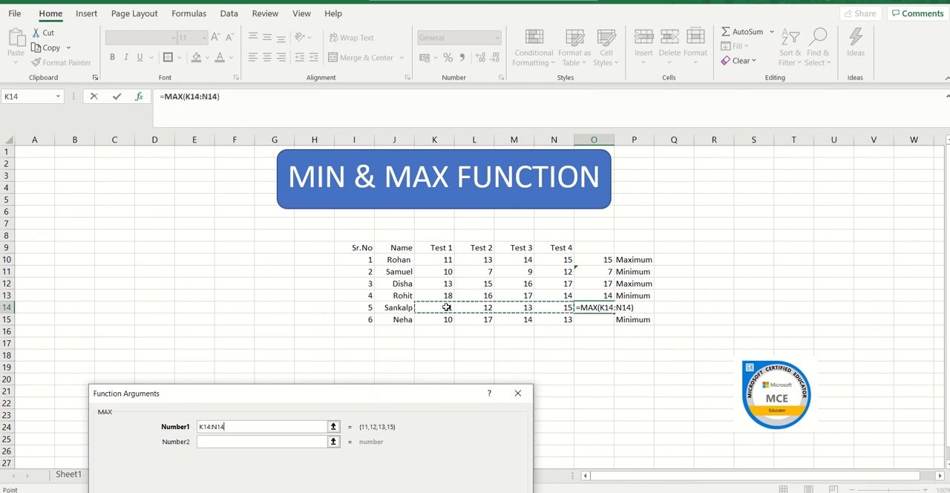
{"action": "key", "text": "Return"}
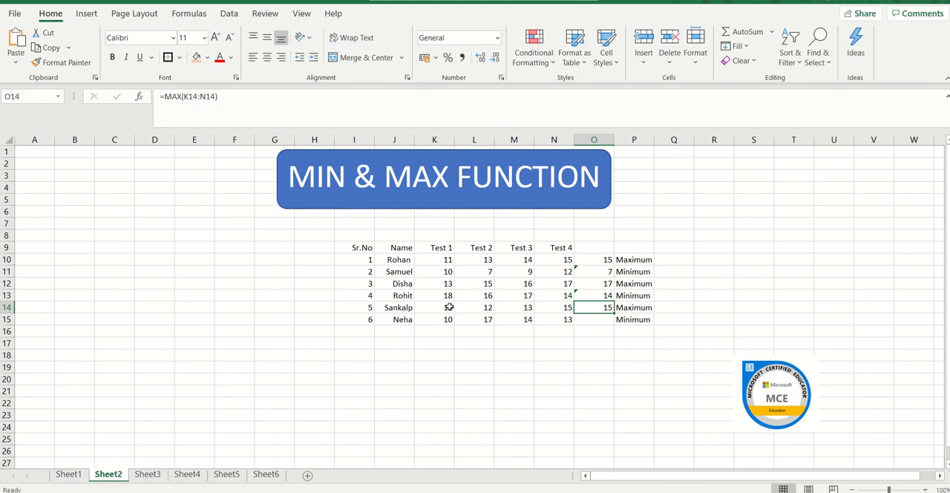
Step: Find the sixth student's minimum mark in O15 with the MIN function over the range K15:N15
{"action": "left_click", "coordinate": [605, 319]}
{"action": "type", "text": "="}
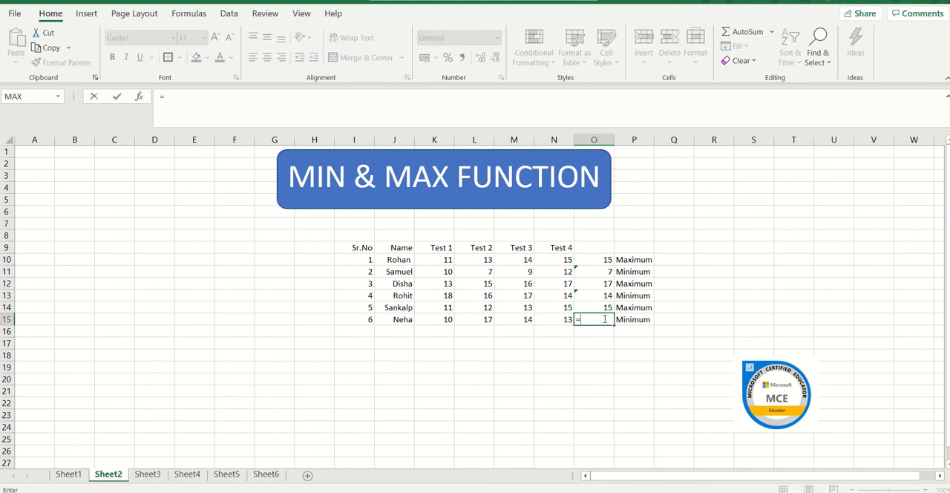
{"action": "left_click", "coordinate": [58, 97]}
{"action": "left_click", "coordinate": [57, 123]}
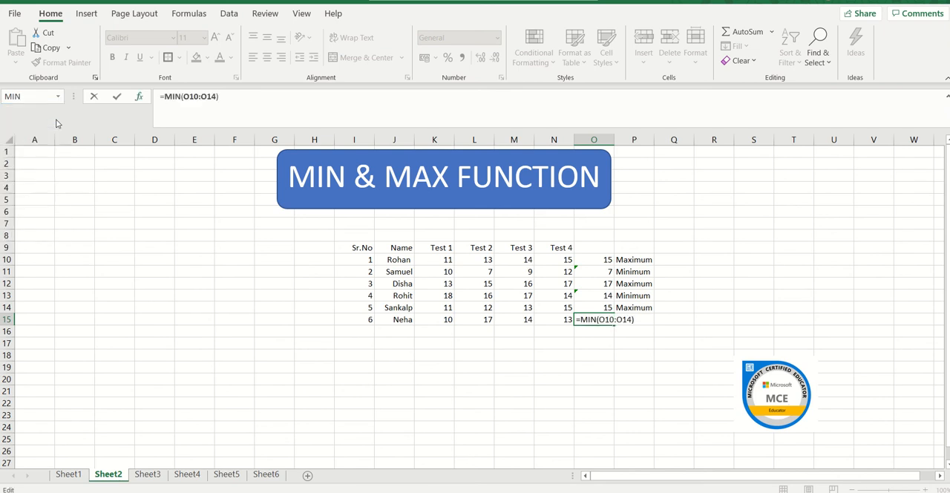
{"action": "left_click_drag", "start_coordinate": [372, 283], "coordinate": [395, 394]}
{"action": "left_click", "coordinate": [434, 317]}
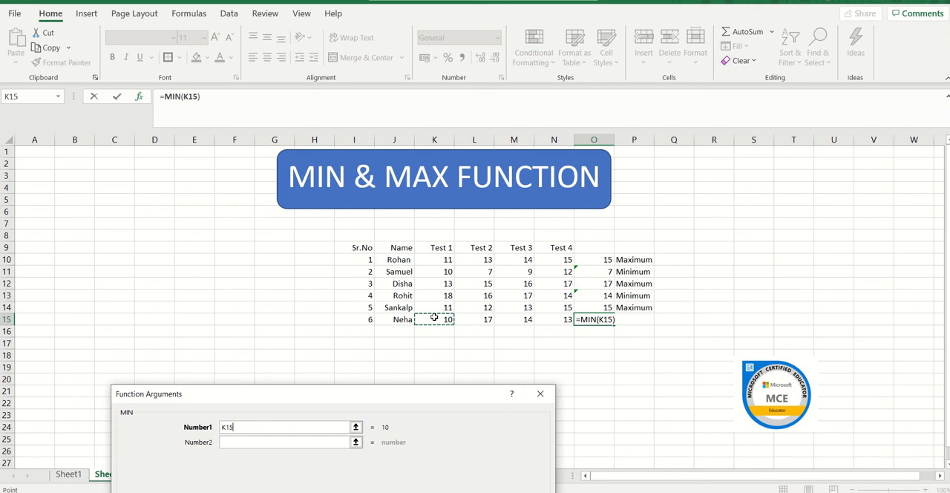
{"action": "key", "text": "shift+Right"}
{"action": "key", "text": "shift+Right"}
{"action": "key", "text": "shift+Right"}
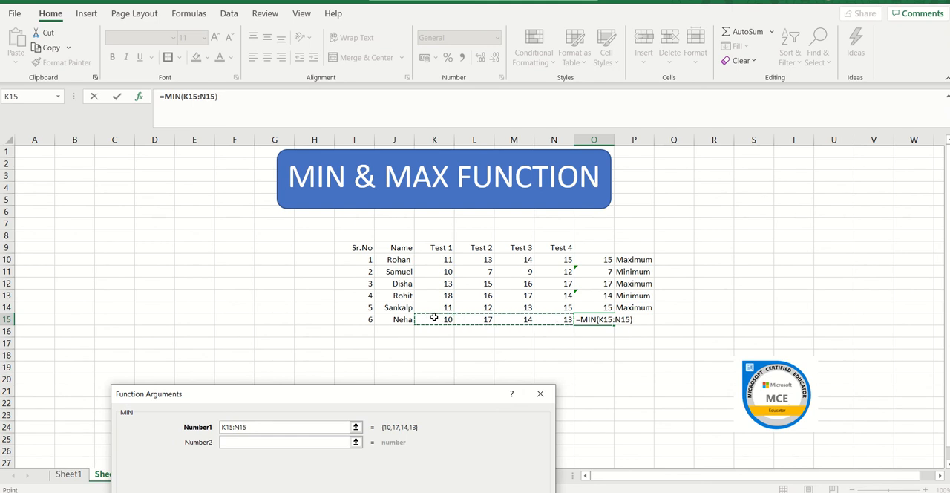
{"action": "key", "text": "Return"}
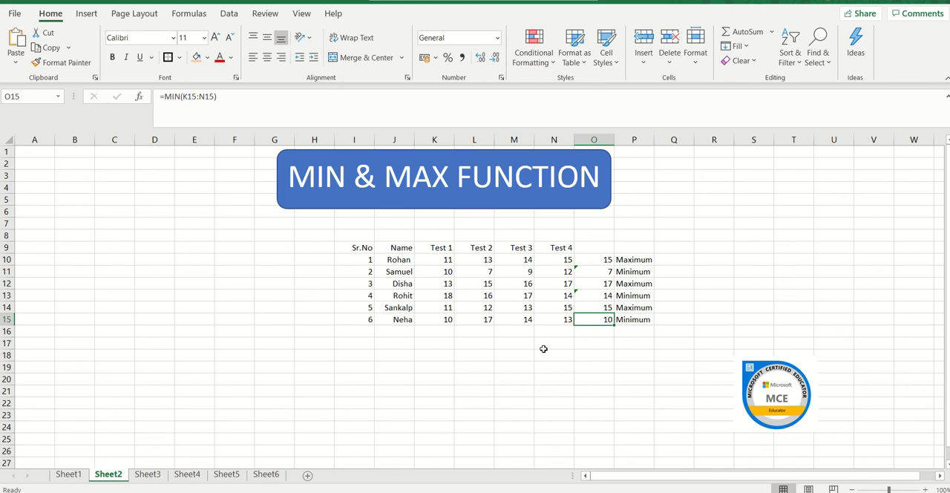
Step: On Sheet3, calculate the first student's average mark in O10 with the AVERAGE function over the range K10:N10
{"action": "left_click", "coordinate": [148, 475]}
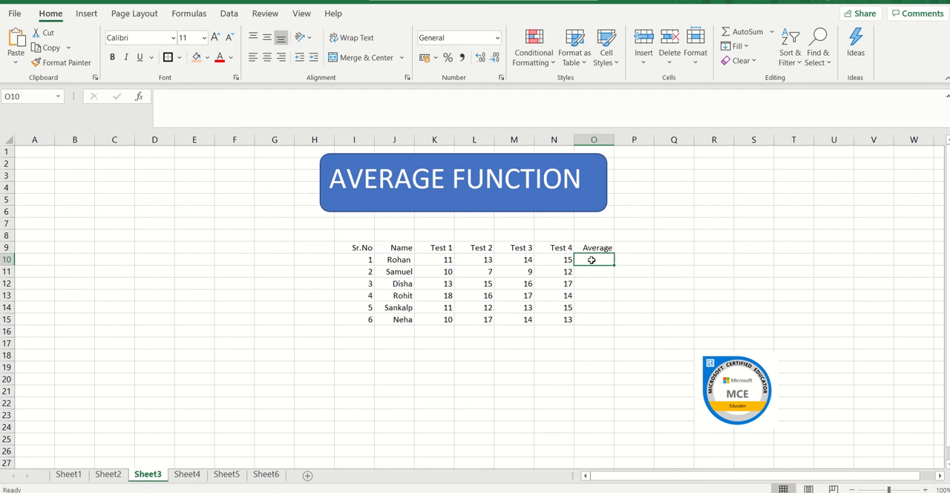
{"action": "type", "text": "="}
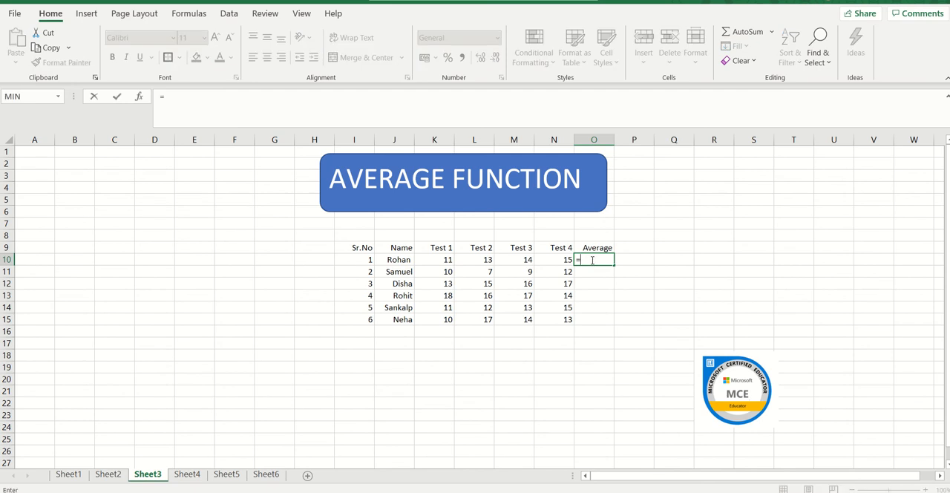
{"action": "left_click", "coordinate": [60, 97]}
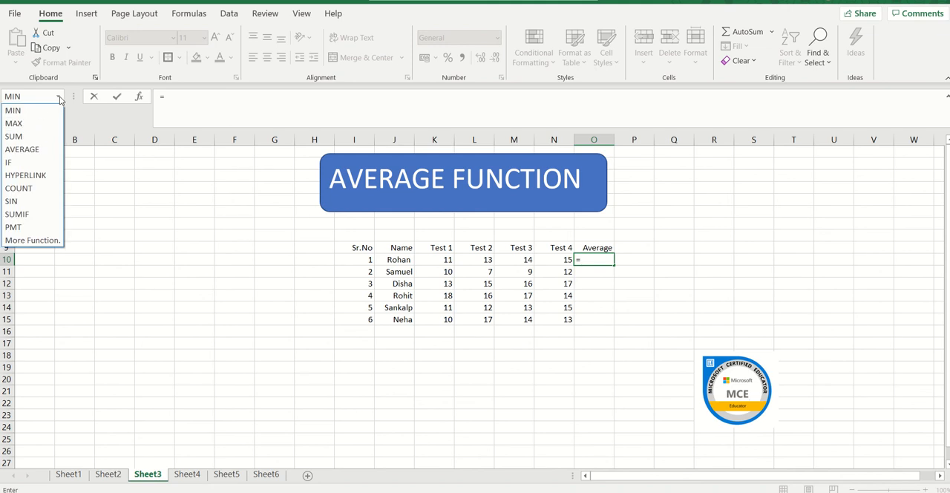
{"action": "left_click", "coordinate": [52, 150]}
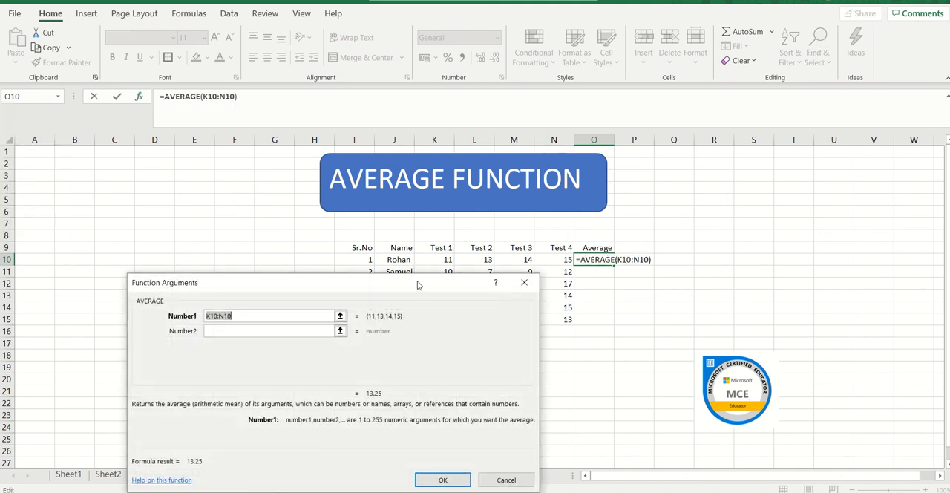
{"action": "left_click_drag", "start_coordinate": [418, 286], "coordinate": [425, 359]}
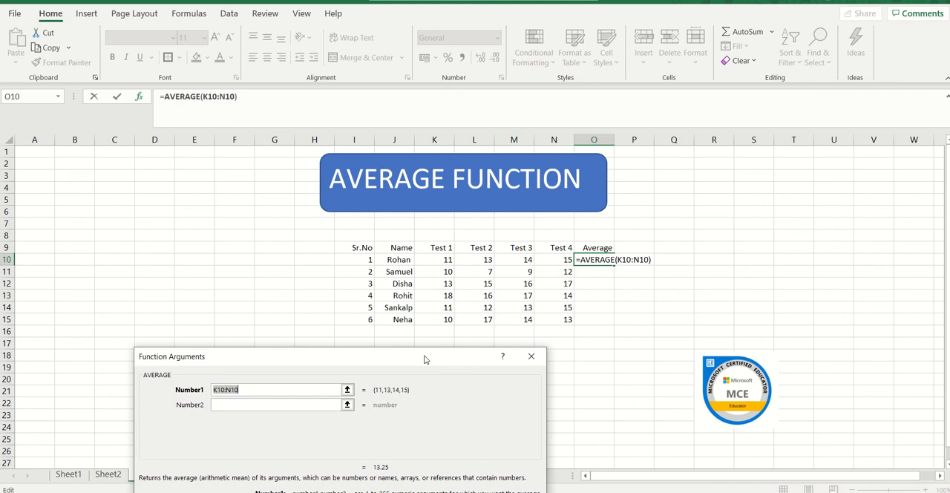
{"action": "left_click", "coordinate": [445, 256]}
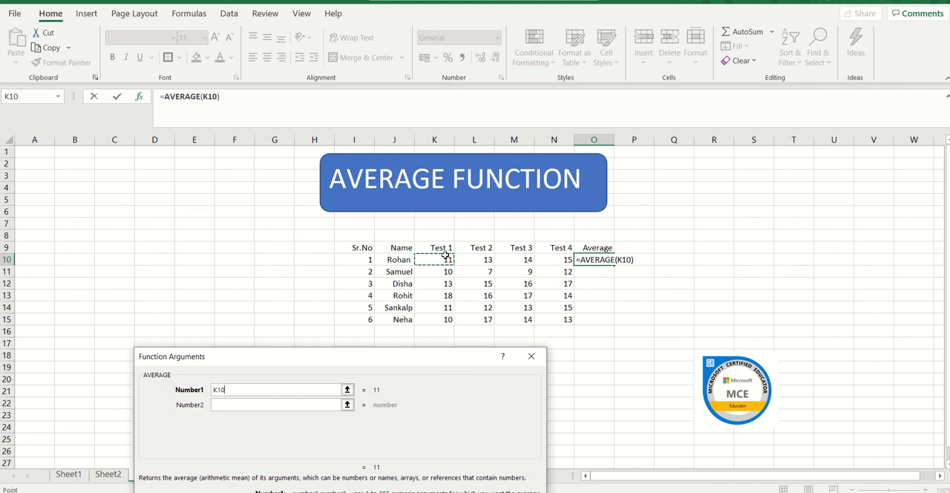
{"action": "key", "text": "shift+Right"}
{"action": "key", "text": "shift+Right"}
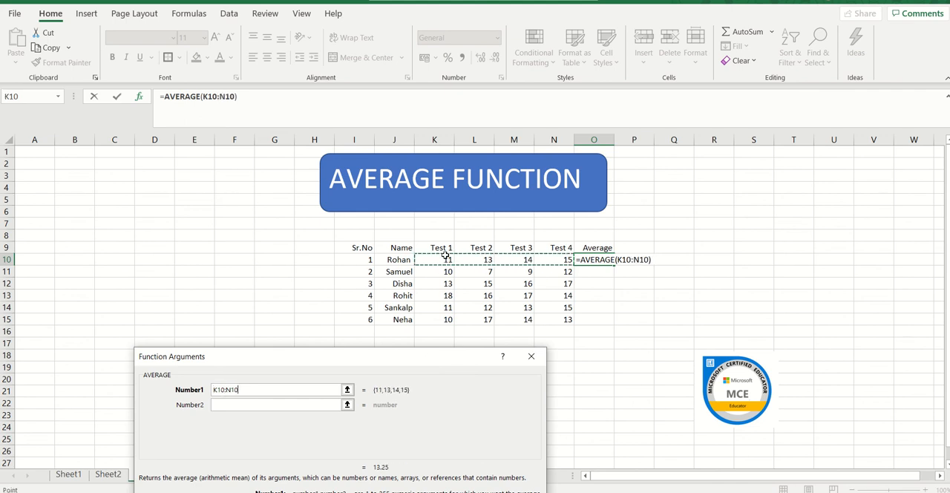
{"action": "key", "text": "Return"}
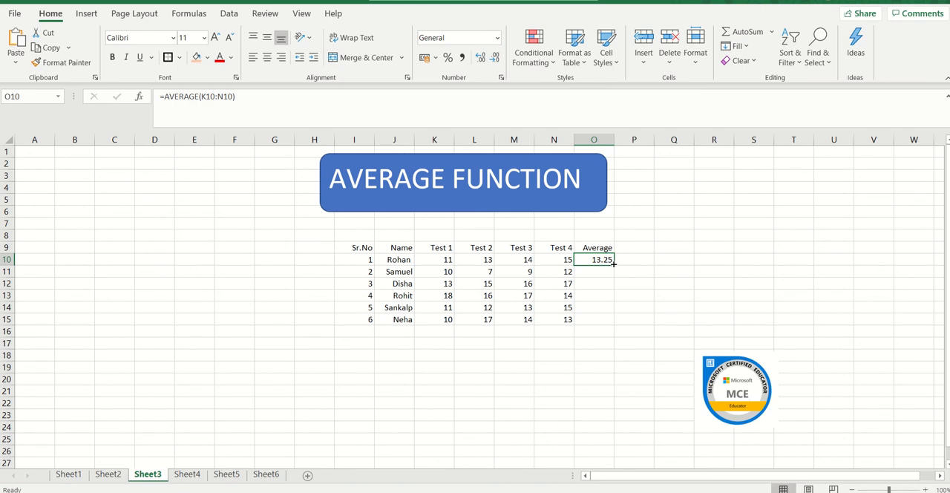
Step: Fill the AVERAGE formula from O10 down to O15 and check the copied formulas in O11 and O15
{"action": "double_click", "coordinate": [614, 265]}
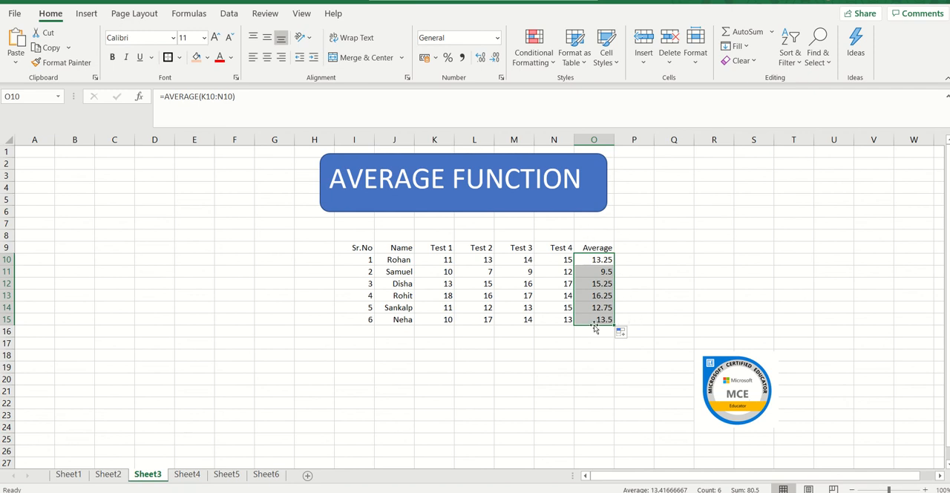
{"action": "left_click", "coordinate": [593, 273]}
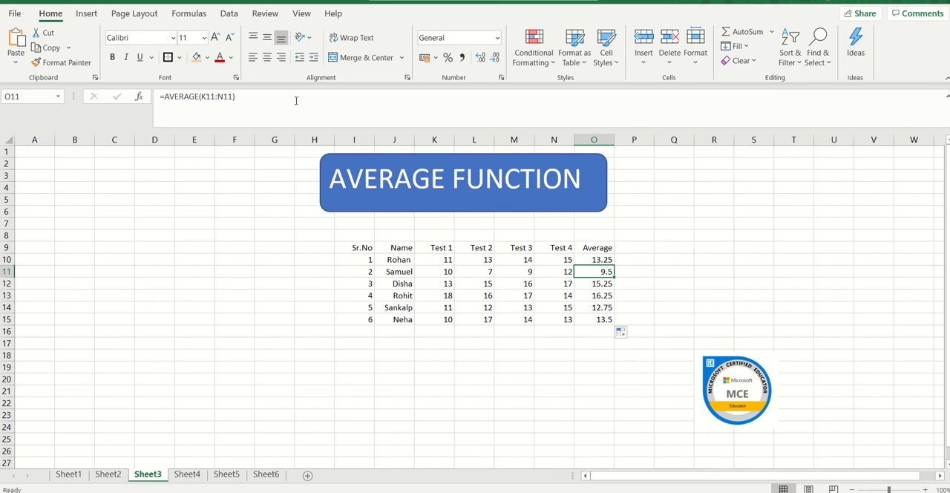
{"action": "left_click", "coordinate": [602, 319]}
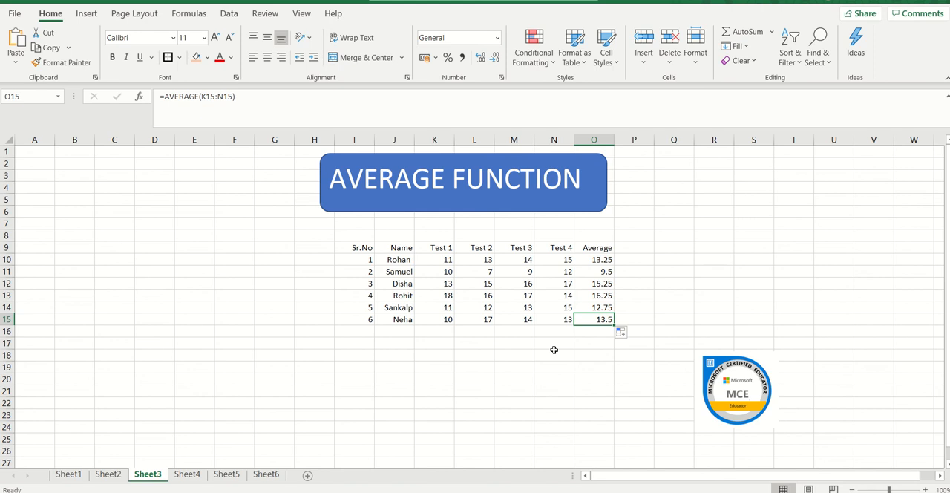
Step: Open Sheet4 and start a formula in K10, in the Len Function column beside 1 Apple
{"action": "left_click", "coordinate": [187, 474]}
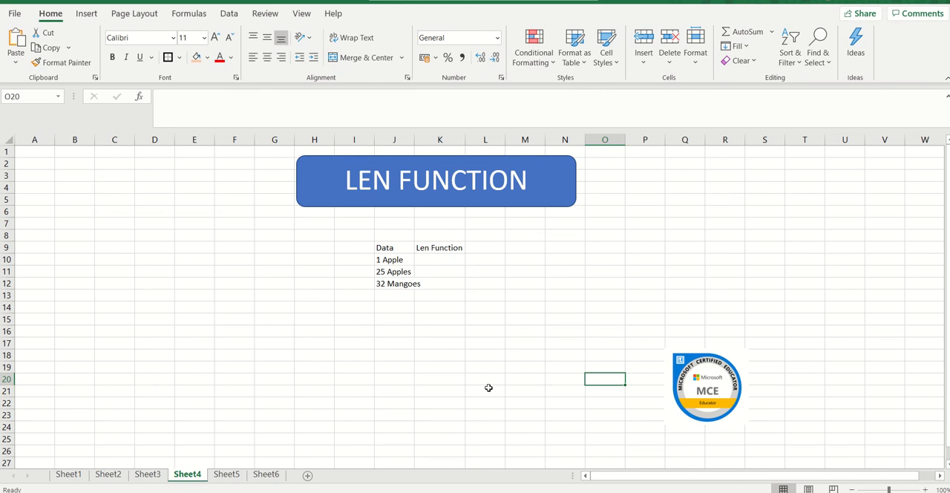
{"action": "left_click", "coordinate": [445, 261]}
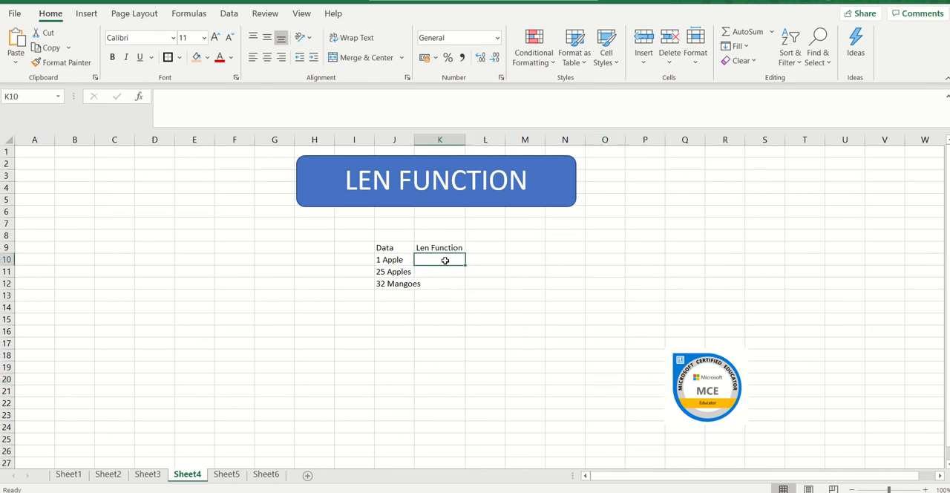
{"action": "type", "text": "="}
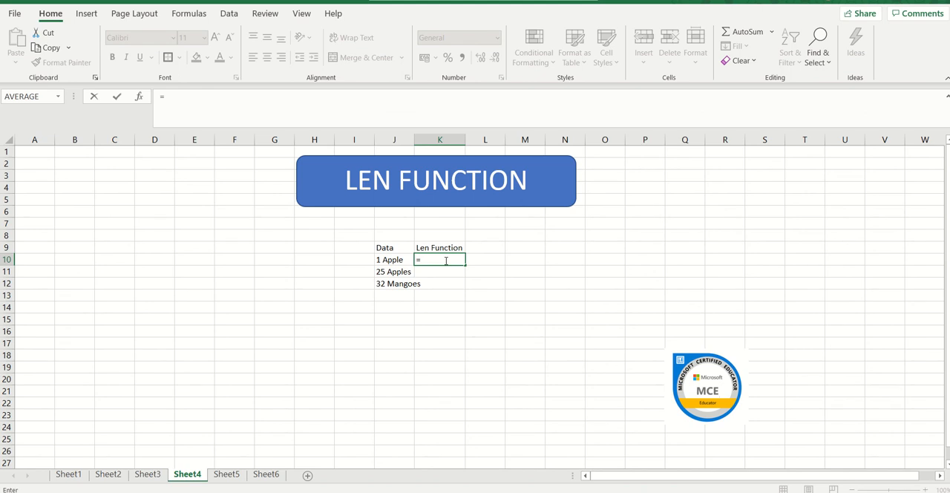
{"action": "type", "text": "LEN"}
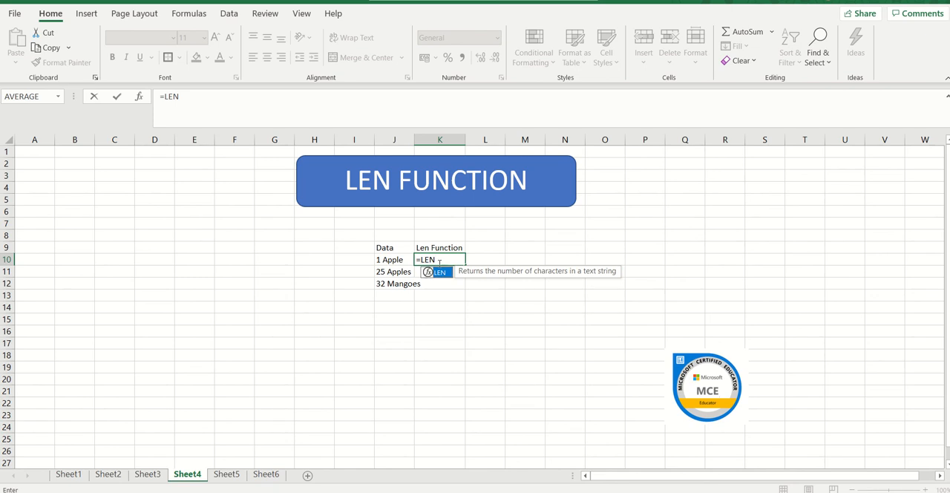
{"action": "left_click", "coordinate": [447, 258]}
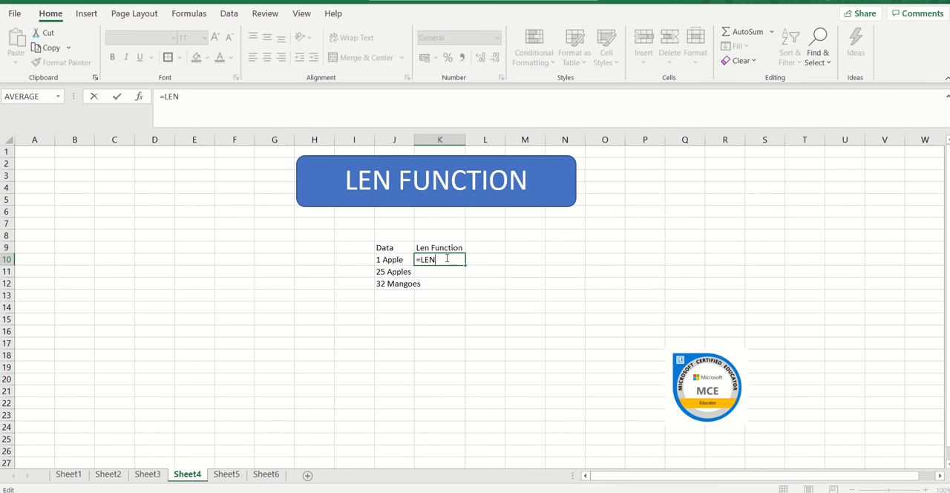
{"action": "key", "text": "BackSpace"}
{"action": "key", "text": "BackSpace"}
{"action": "key", "text": "BackSpace"}
Step: Search the full function list for LEN and insert it in K10 with J10 as its text argument
{"action": "left_click", "coordinate": [59, 99]}
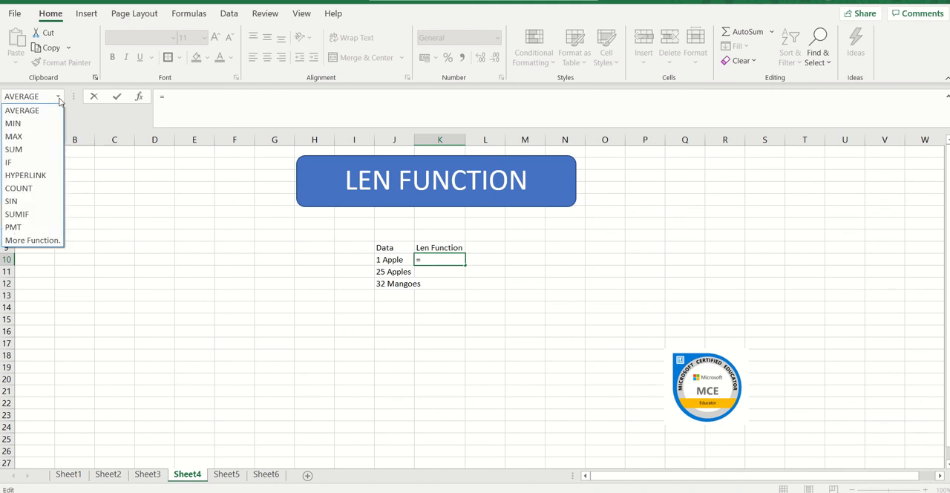
{"action": "left_click", "coordinate": [46, 241]}
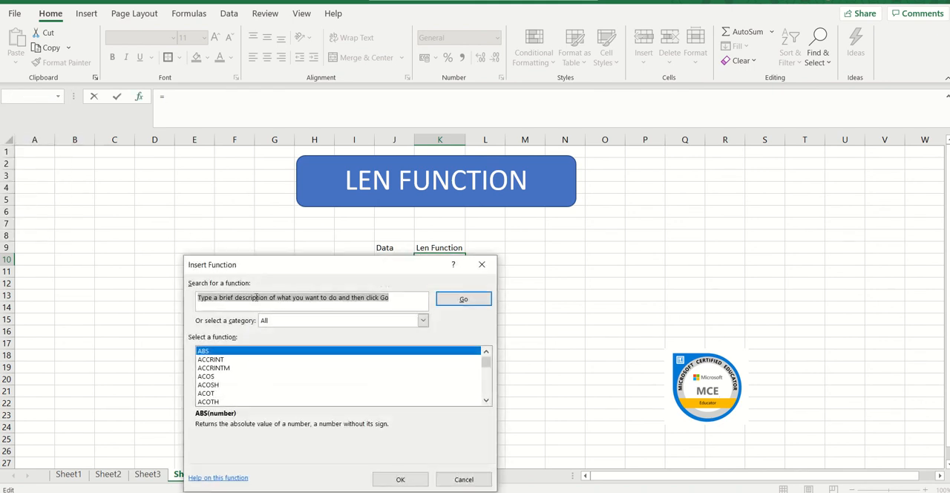
{"action": "type", "text": "LE"}
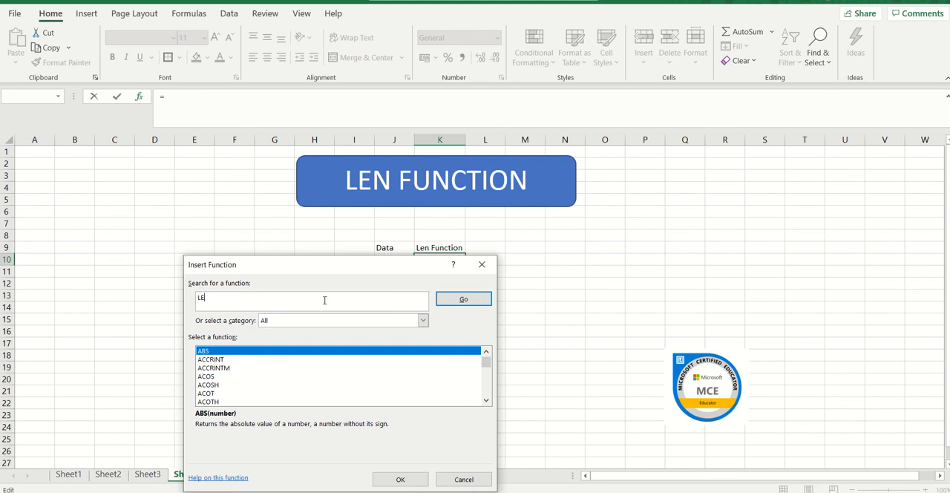
{"action": "type", "text": "N"}
{"action": "key", "text": "Return"}
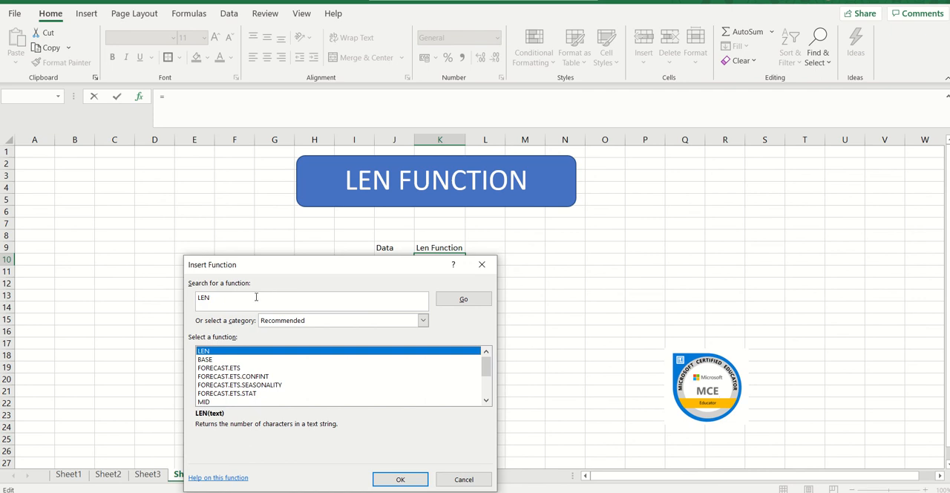
{"action": "left_click", "coordinate": [402, 479]}
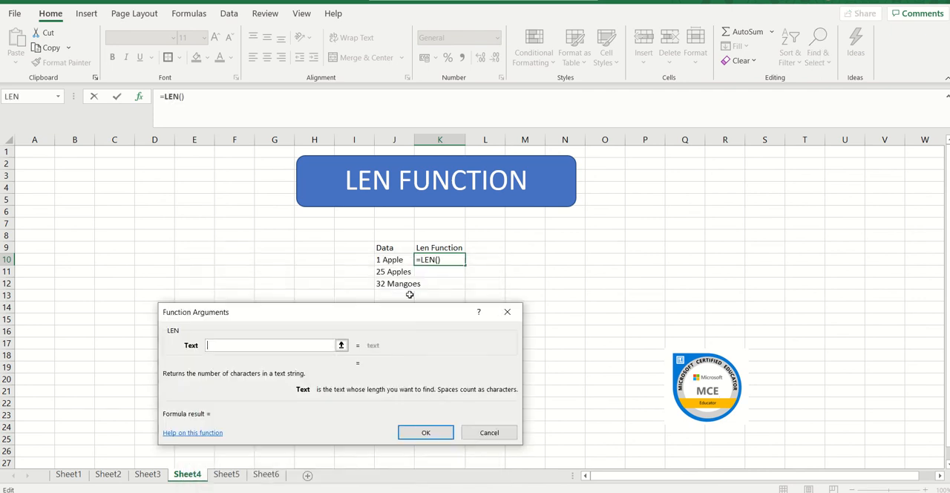
{"action": "left_click", "coordinate": [398, 260]}
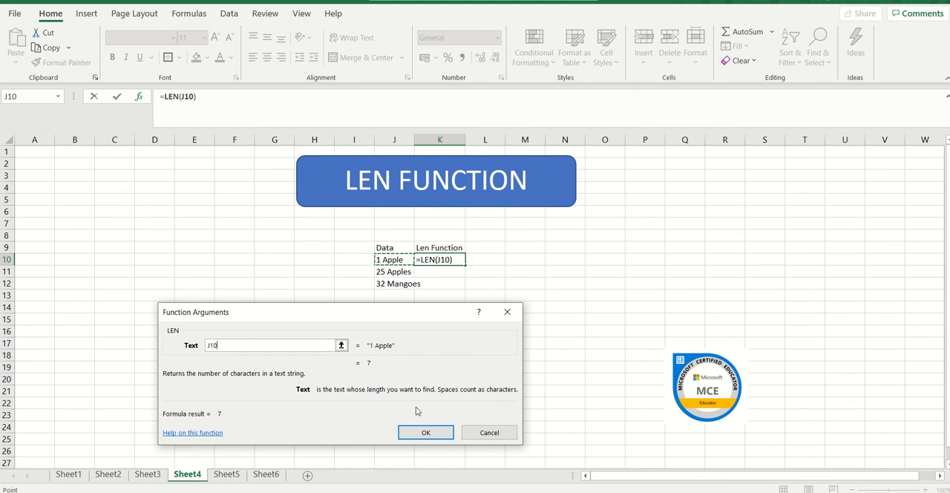
{"action": "left_click", "coordinate": [424, 434]}
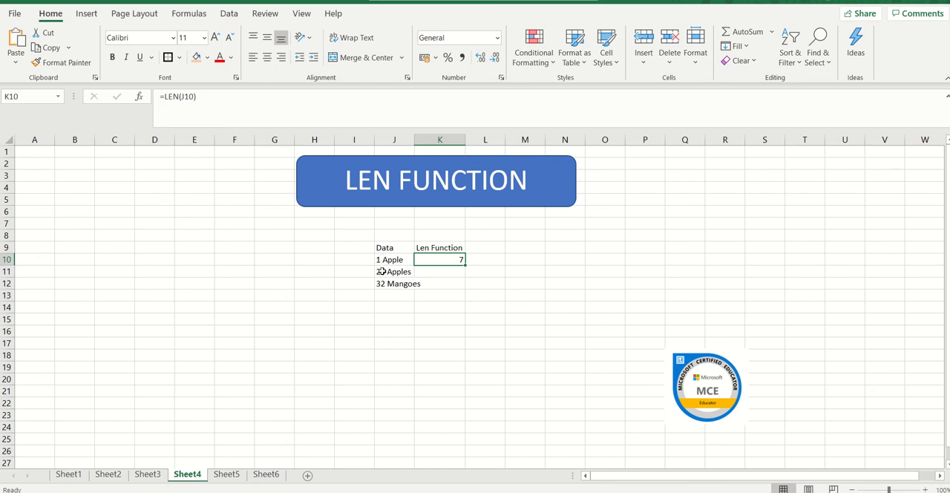
Step: Fill the LEN formula from K10 down to K12 and fit column J's width to its contents
{"action": "left_click", "coordinate": [453, 273]}
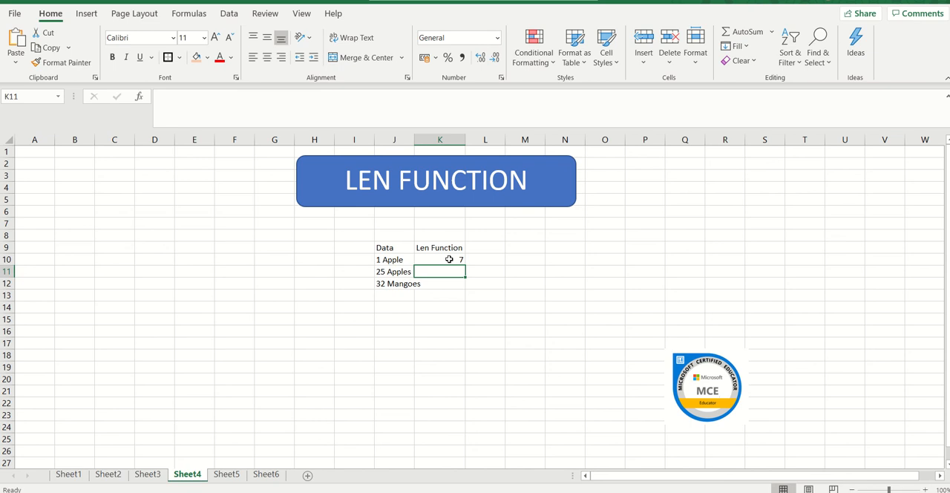
{"action": "left_click", "coordinate": [449, 259]}
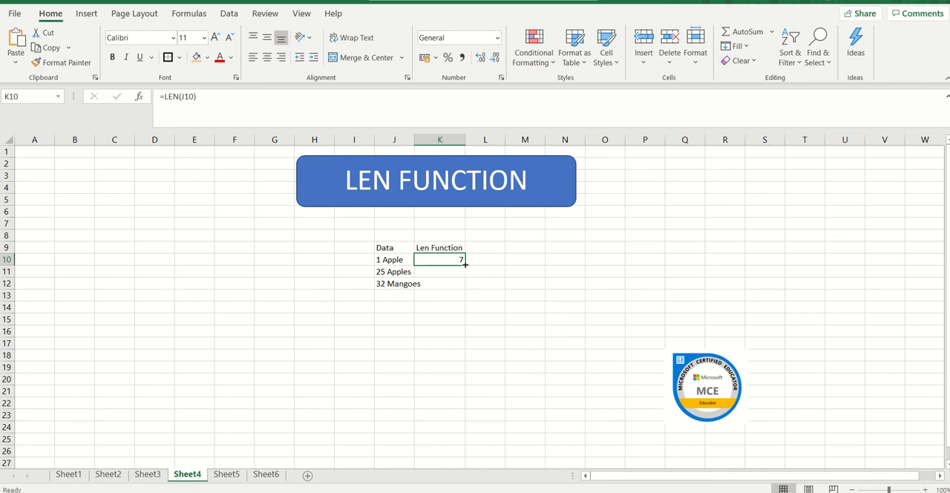
{"action": "left_click_drag", "start_coordinate": [465, 264], "coordinate": [464, 290]}
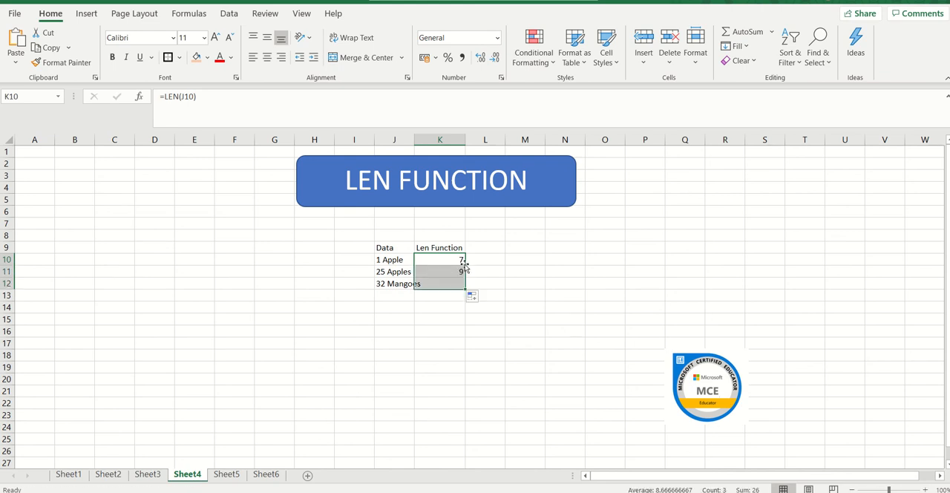
{"action": "left_click", "coordinate": [443, 311]}
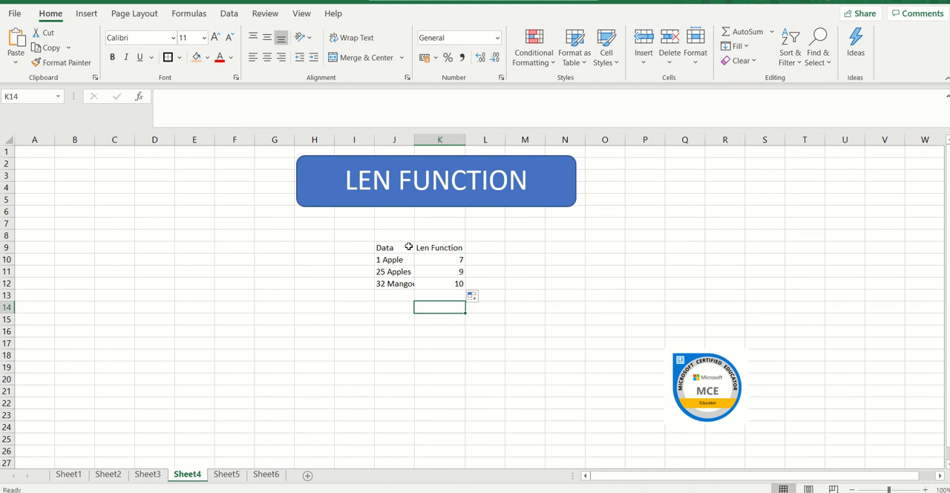
{"action": "double_click", "coordinate": [413, 139]}
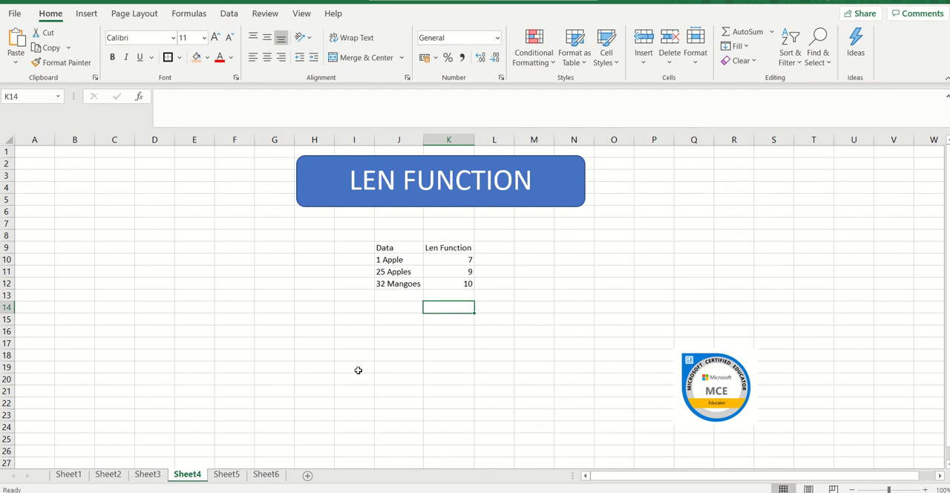
Step: Open Sheet5, look at the first row's quantity in J9 and item in K9, and select L9 for the result
{"action": "left_click", "coordinate": [226, 475]}
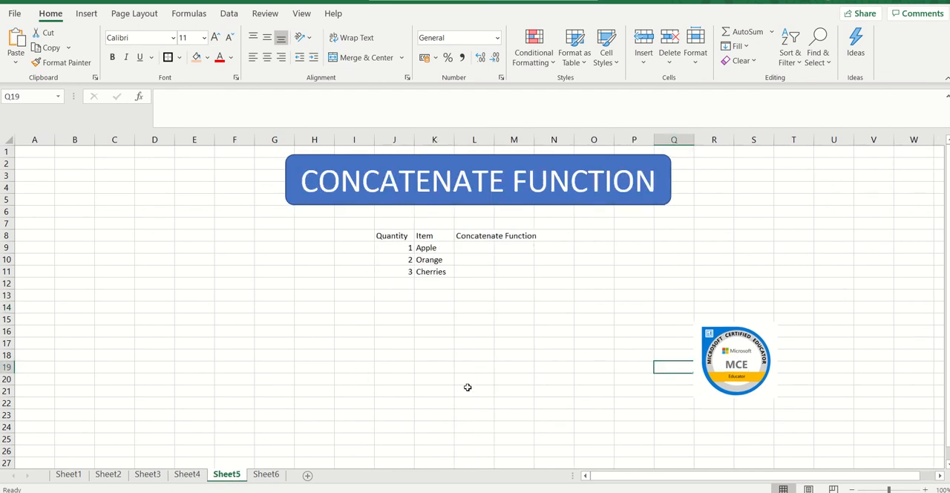
{"action": "left_click", "coordinate": [475, 249]}
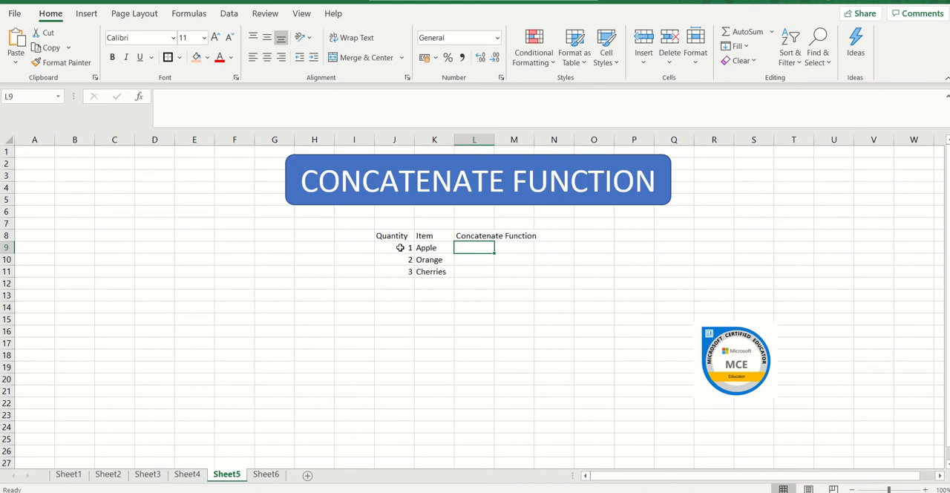
{"action": "left_click", "coordinate": [400, 247]}
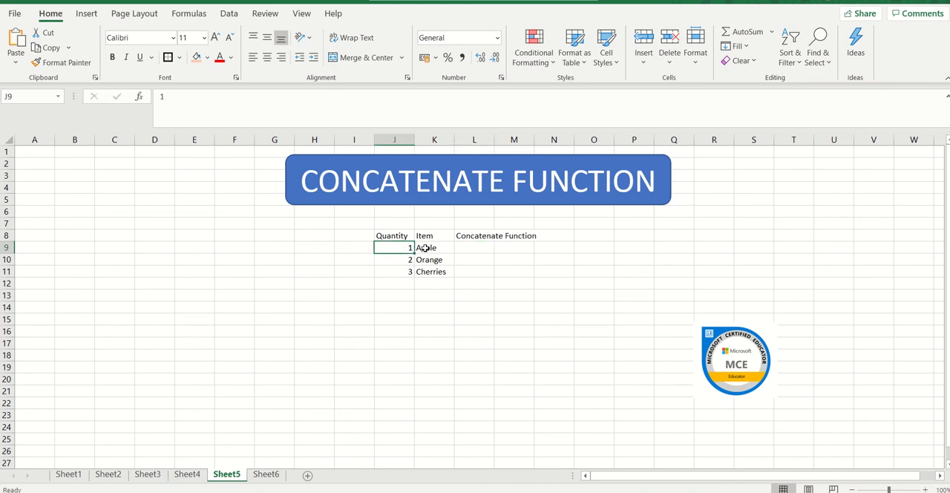
{"action": "left_click", "coordinate": [425, 248]}
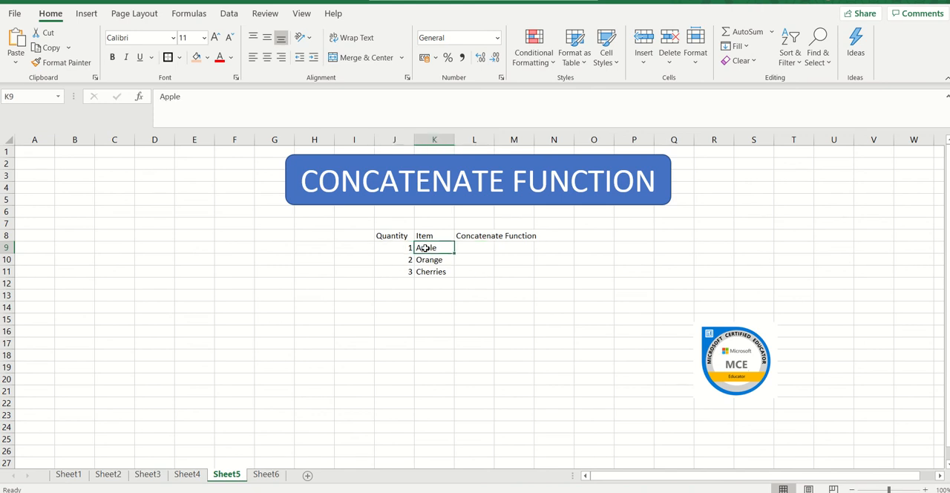
{"action": "left_click", "coordinate": [476, 248]}
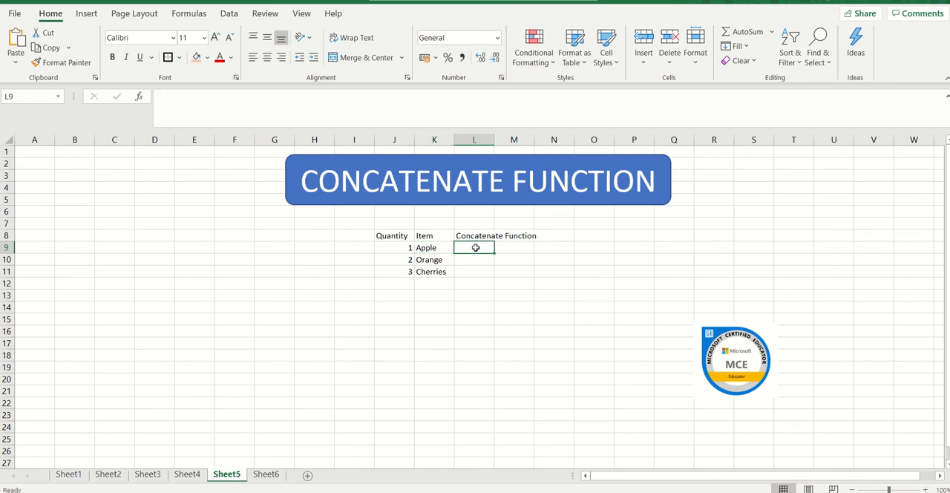
Step: Start a formula in L9, search the full function list for CONCATENATE and insert that function
{"action": "type", "text": "="}
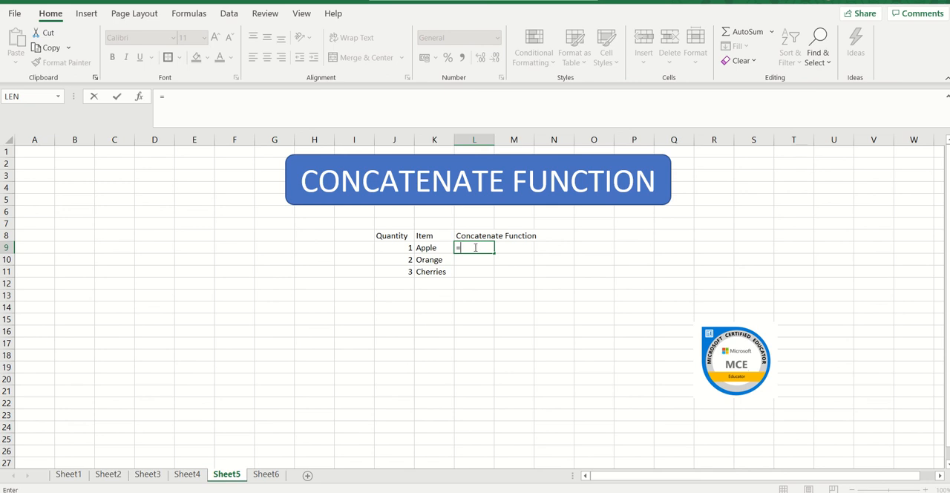
{"action": "left_click", "coordinate": [59, 97]}
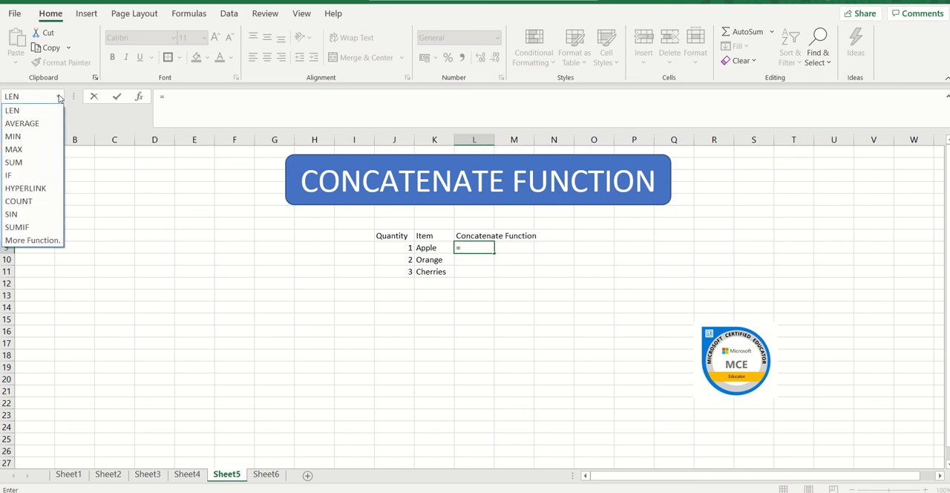
{"action": "left_click", "coordinate": [50, 241]}
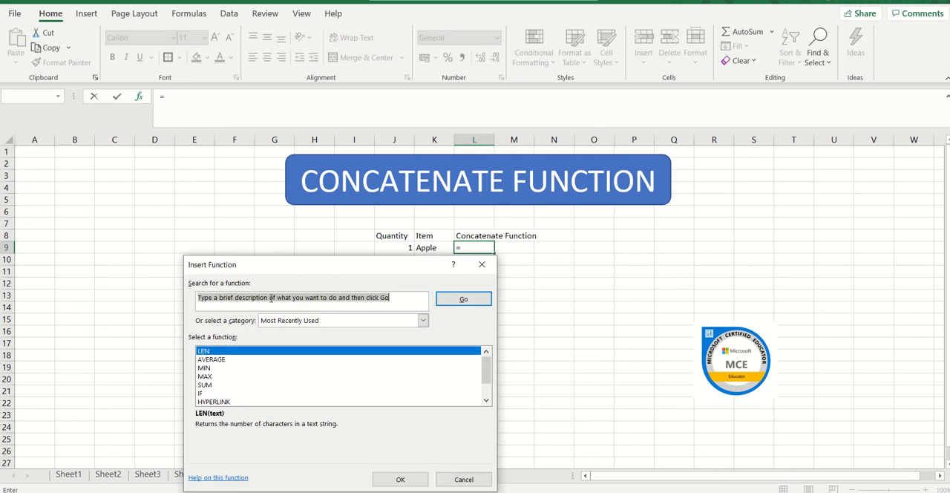
{"action": "type", "text": "co"}
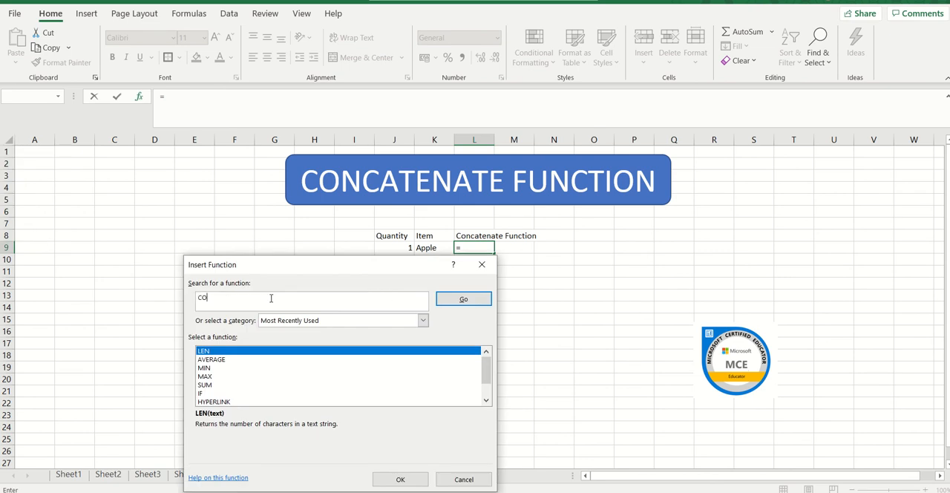
{"action": "type", "text": "NCATENATE"}
{"action": "key", "text": "Return"}
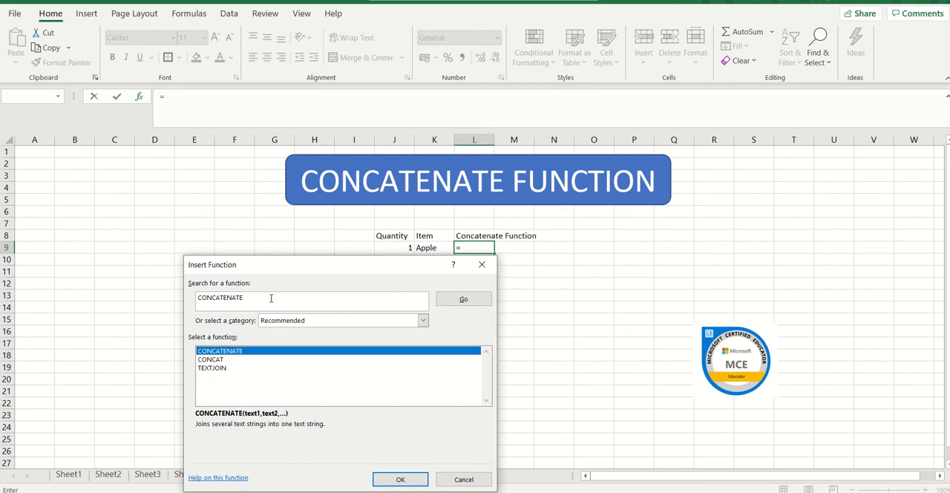
{"action": "left_click", "coordinate": [390, 482]}
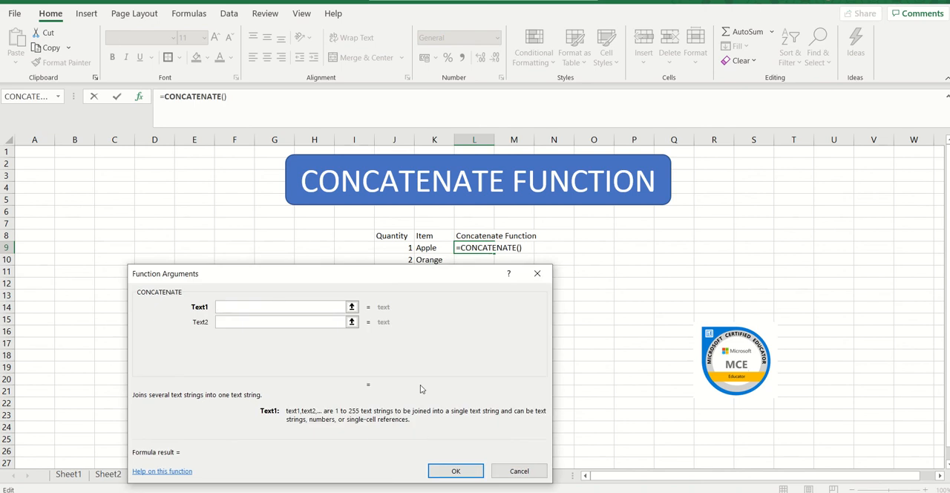
{"action": "left_click", "coordinate": [407, 252]}
{"action": "key", "text": "shift+Right"}
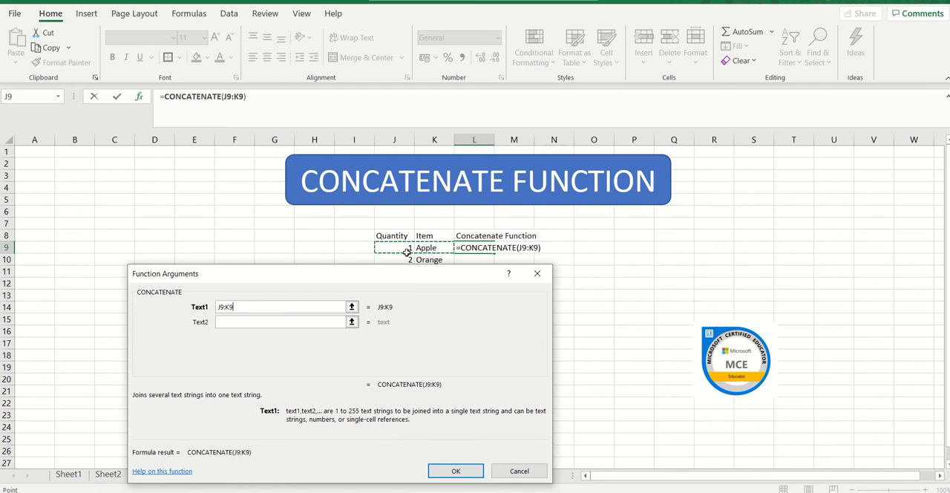
{"action": "key", "text": "shift+Left"}
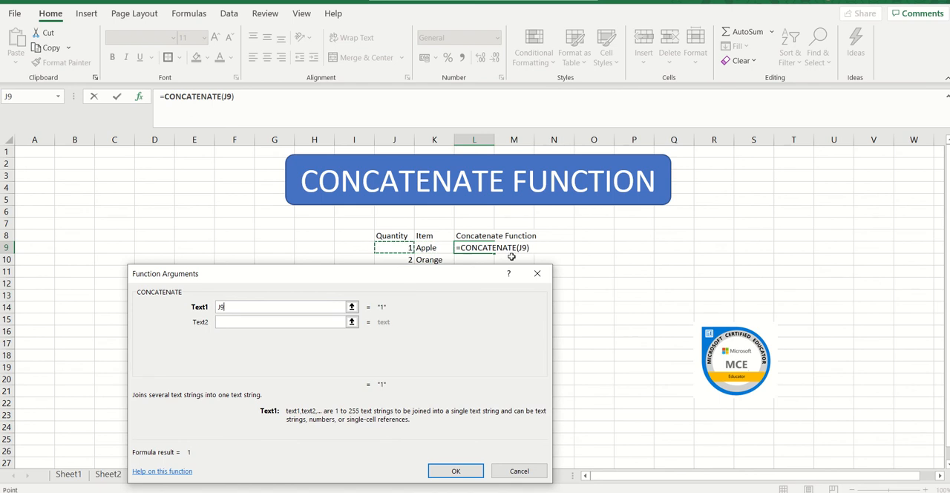
{"action": "left_click", "coordinate": [524, 248]}
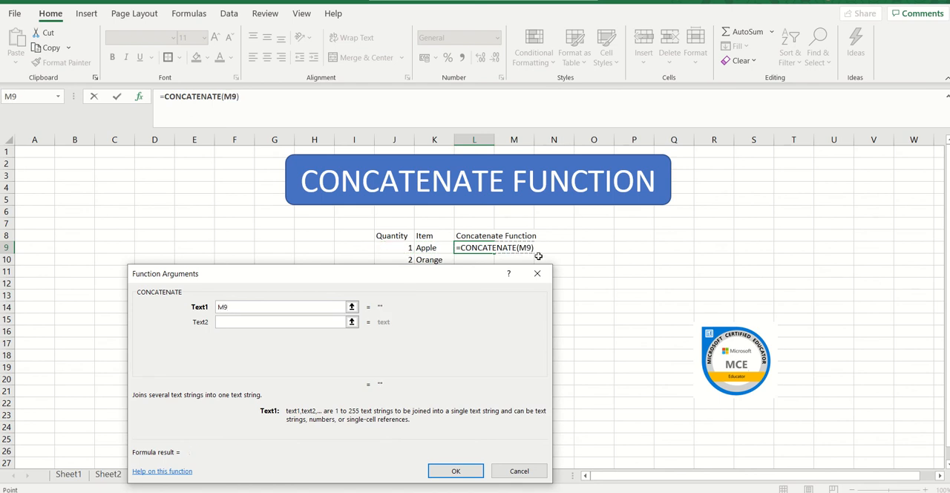
{"action": "left_click", "coordinate": [405, 251]}
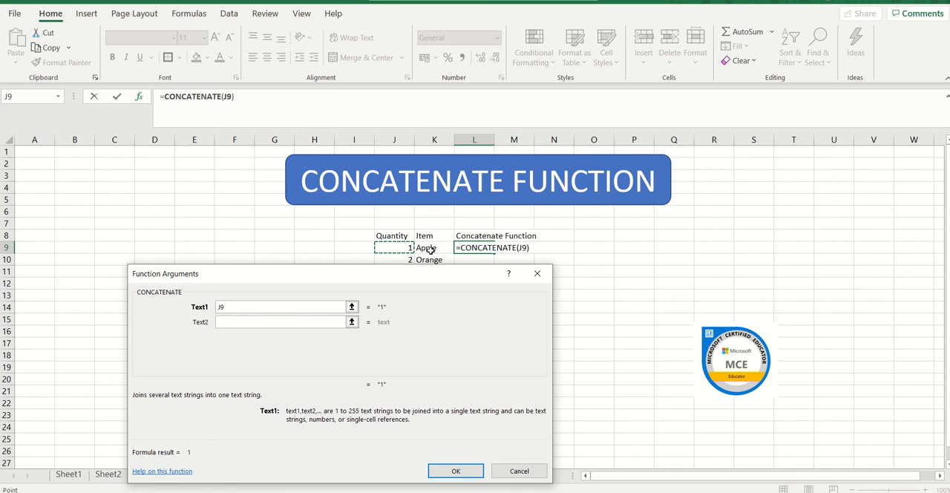
{"action": "left_click", "coordinate": [431, 251]}
Step: Set Text1 of the CONCATENATE function to the range J9:K9, complete the formula and dismiss the spill notice
{"action": "left_click", "coordinate": [402, 250]}
{"action": "key", "text": "shift+Right"}
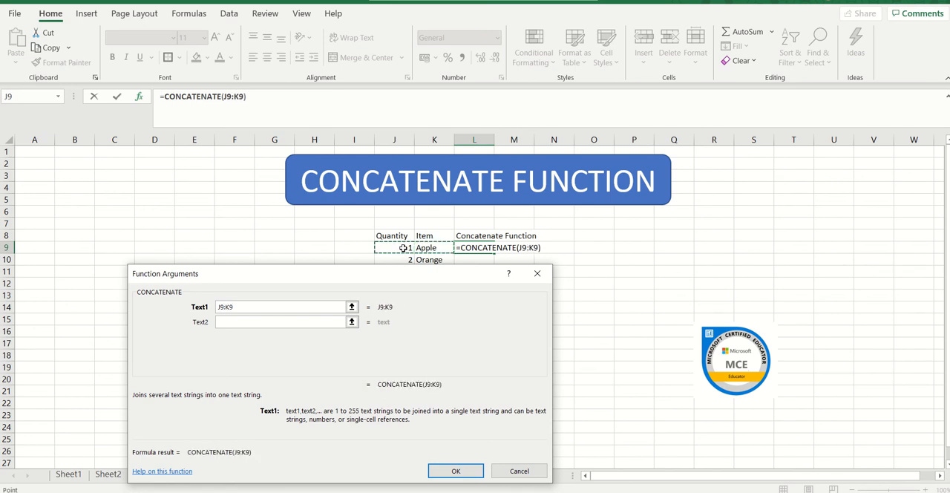
{"action": "key", "text": "Return"}
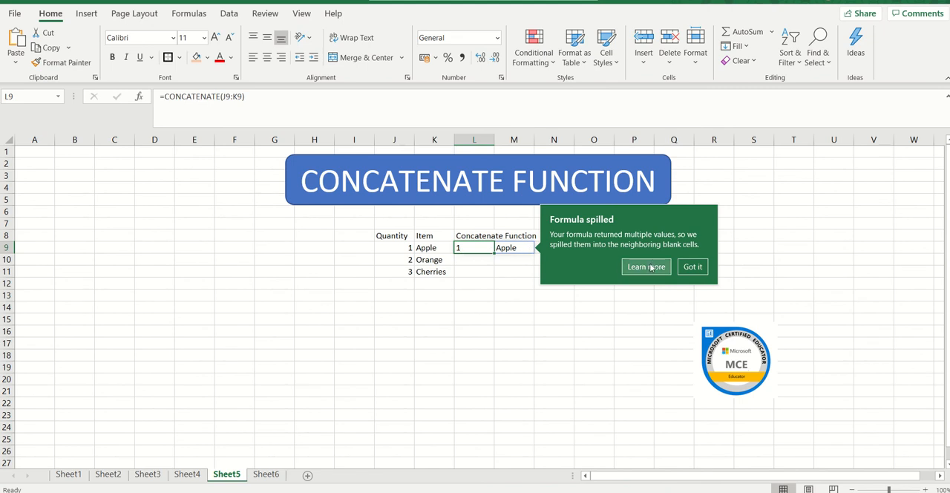
{"action": "left_click", "coordinate": [692, 266]}
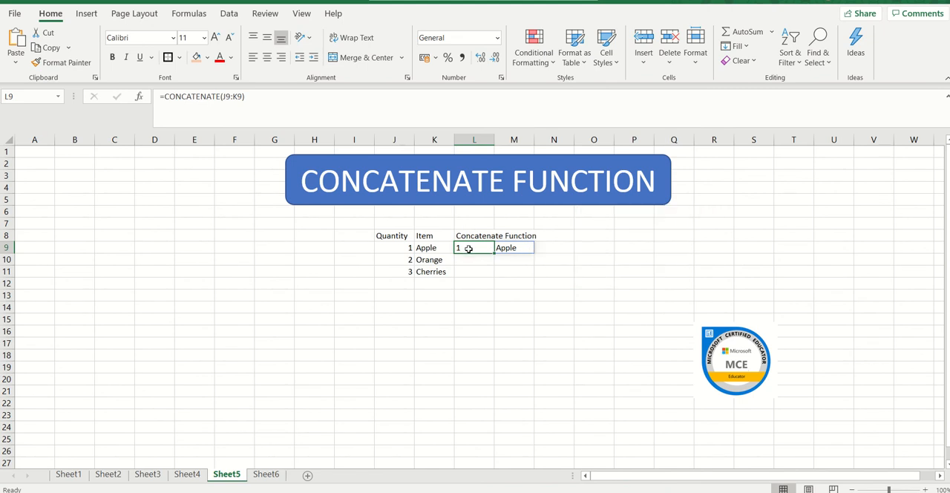
Step: Replace the formula in L9 with =CONCATENATE(J9,K9), then clear the cell again
{"action": "key", "text": "Delete"}
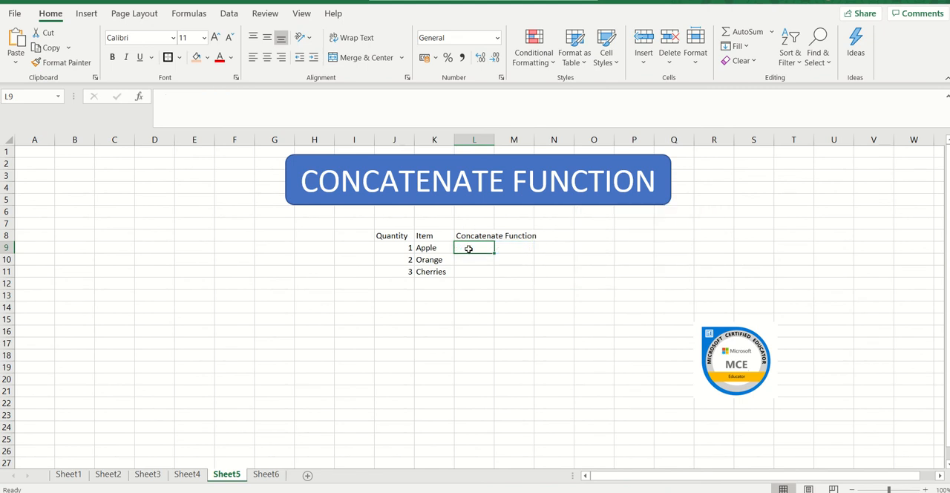
{"action": "double_click", "coordinate": [469, 249]}
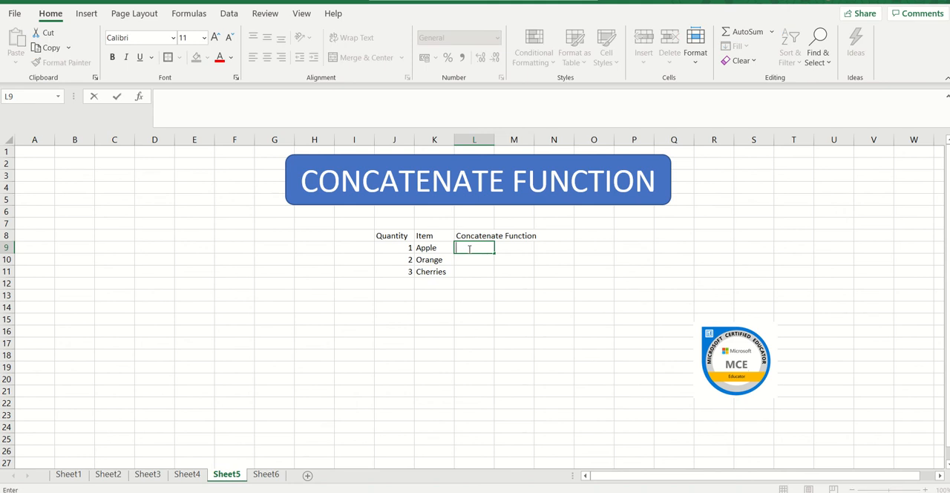
{"action": "type", "text": "=CONCATE"}
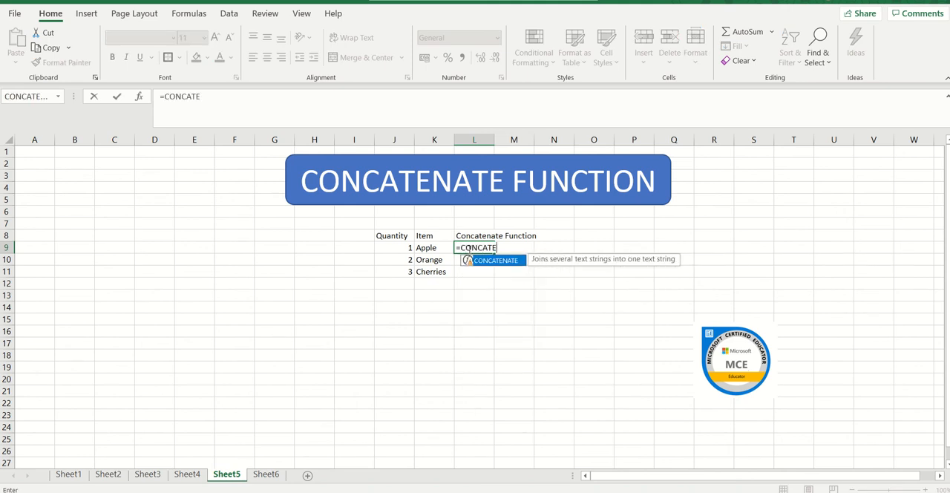
{"action": "type", "text": "NATE("}
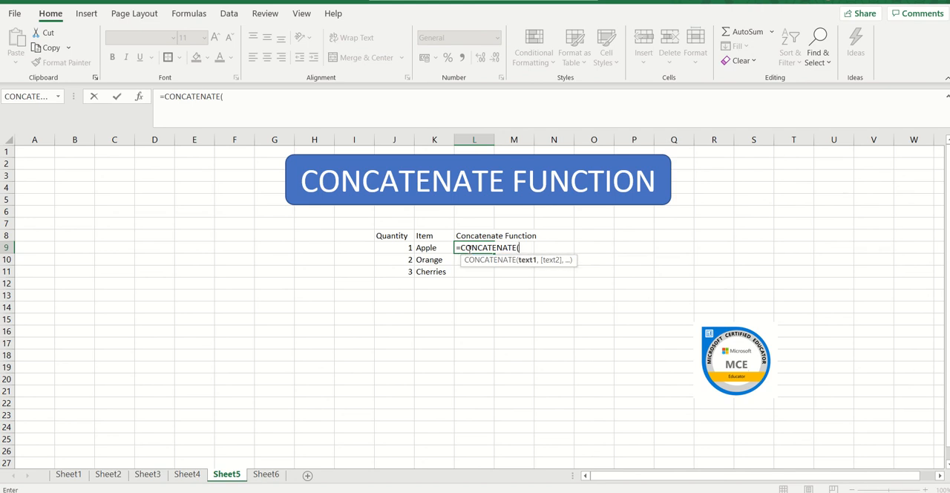
{"action": "left_click", "coordinate": [404, 247]}
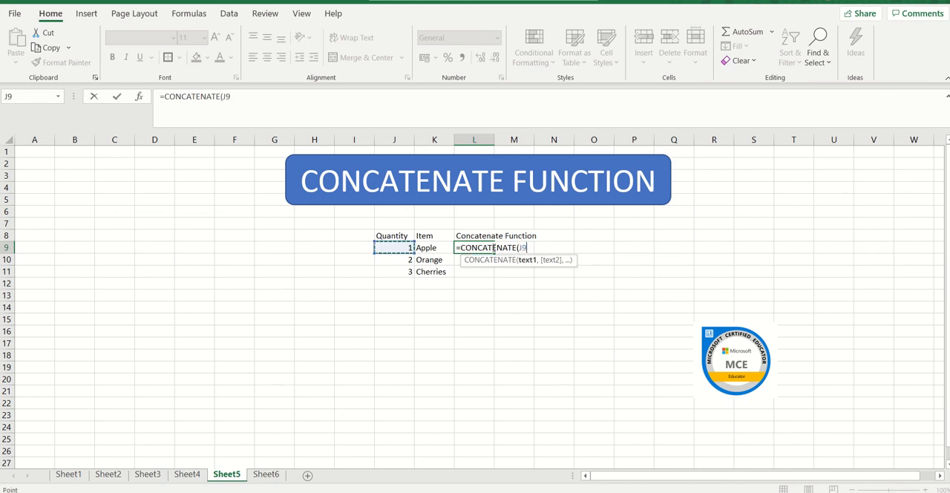
{"action": "type", "text": ","}
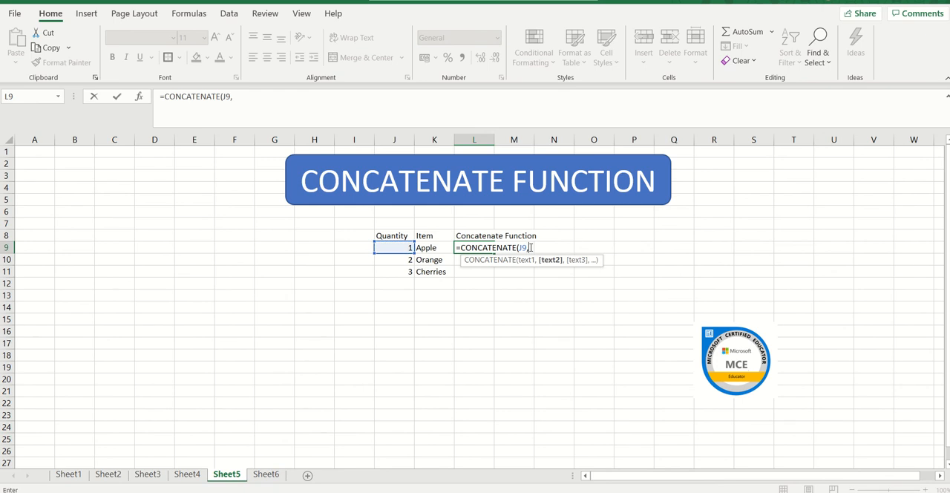
{"action": "left_click", "coordinate": [427, 248]}
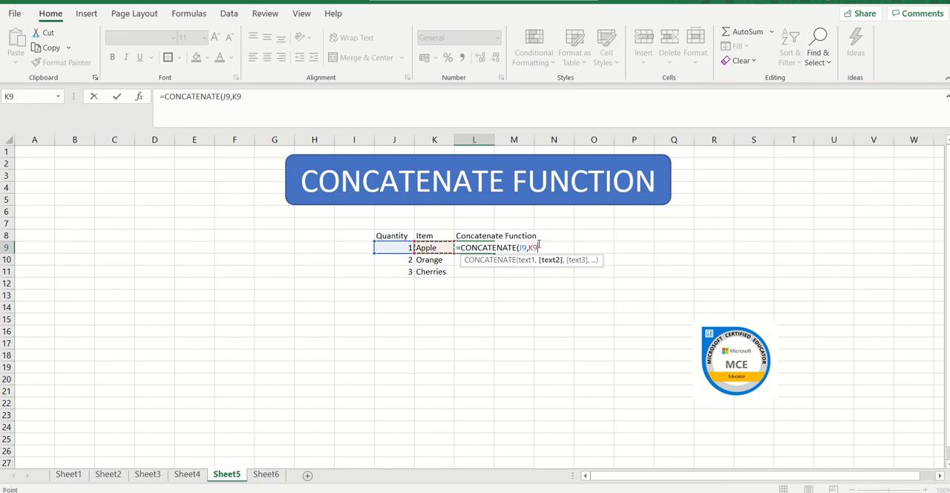
{"action": "type", "text": ")"}
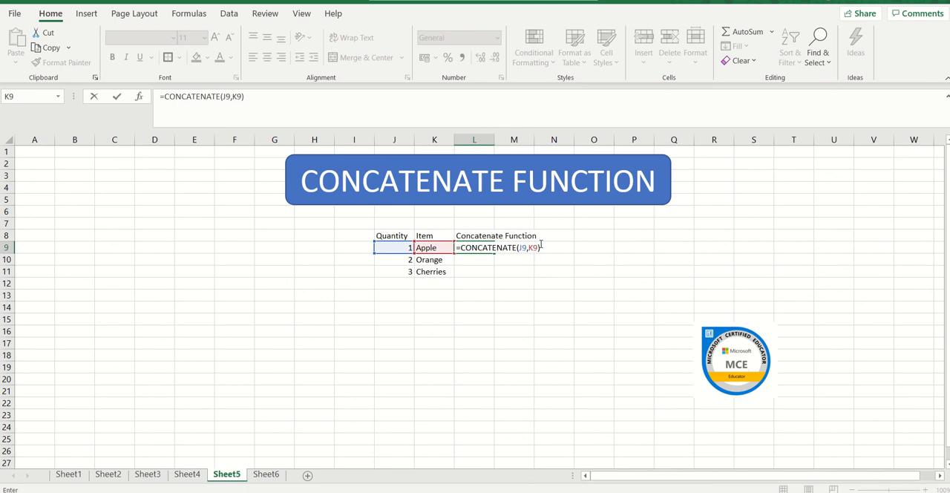
{"action": "key", "text": "Return"}
{"action": "left_click", "coordinate": [464, 238]}
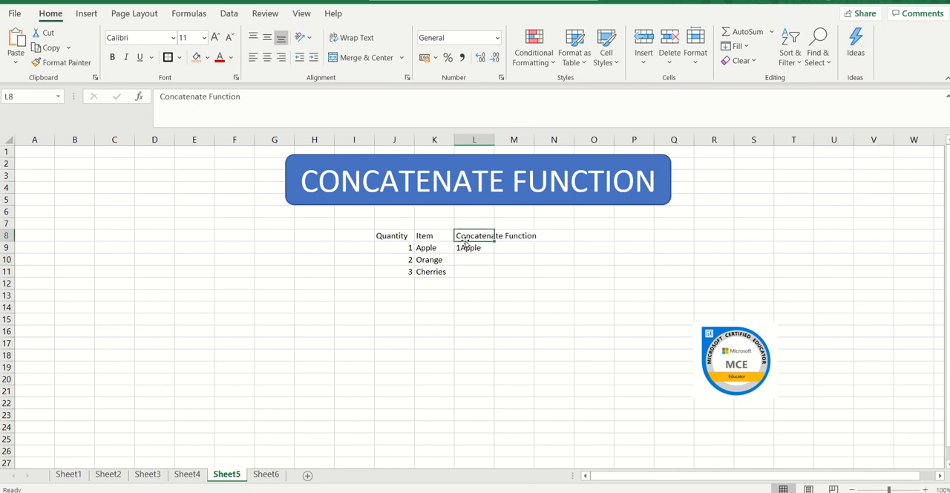
{"action": "left_click", "coordinate": [473, 252]}
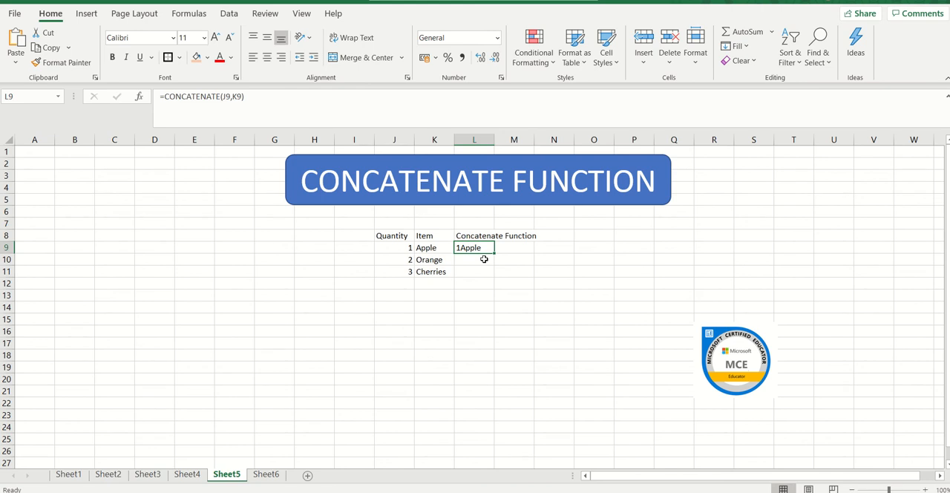
{"action": "key", "text": "Delete"}
{"action": "type", "text": "="}
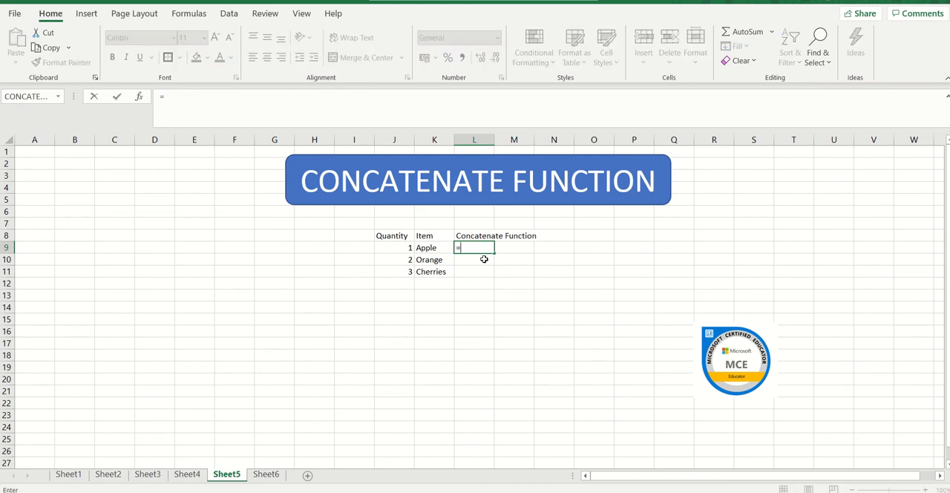
{"action": "left_click", "coordinate": [25, 98]}
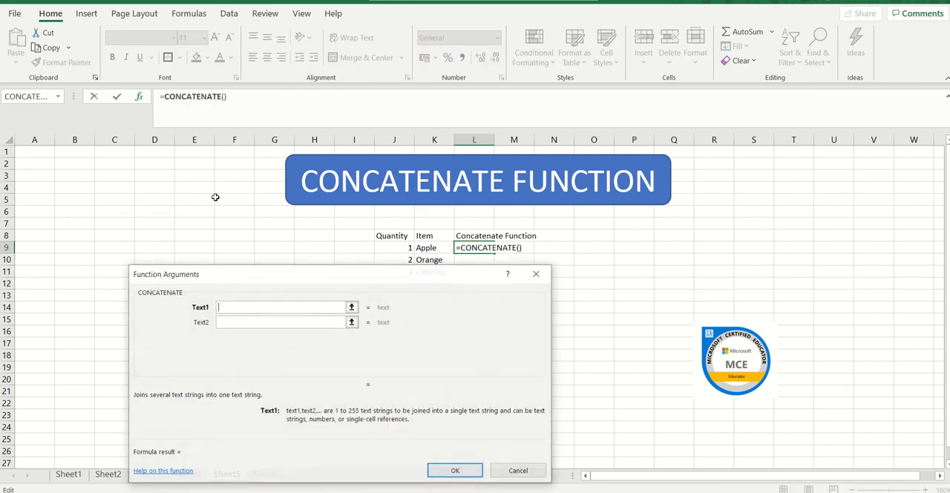
{"action": "left_click", "coordinate": [402, 250]}
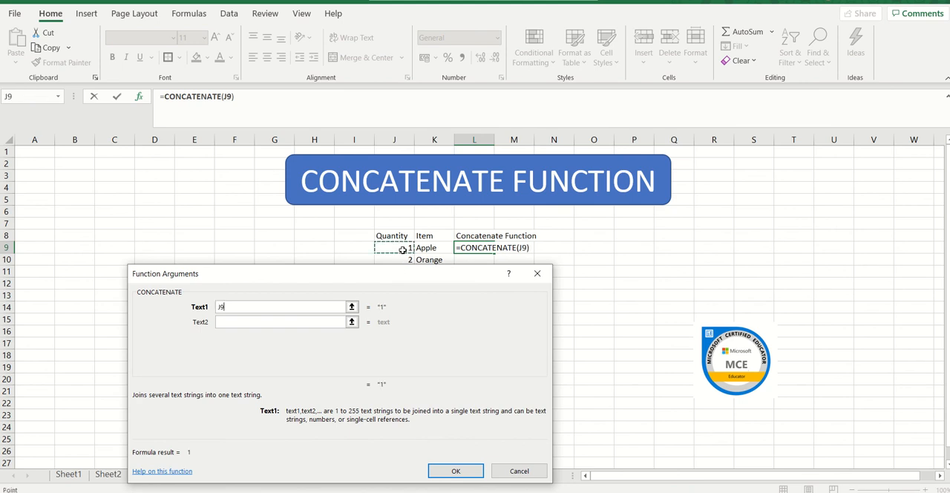
{"action": "left_click", "coordinate": [526, 250]}
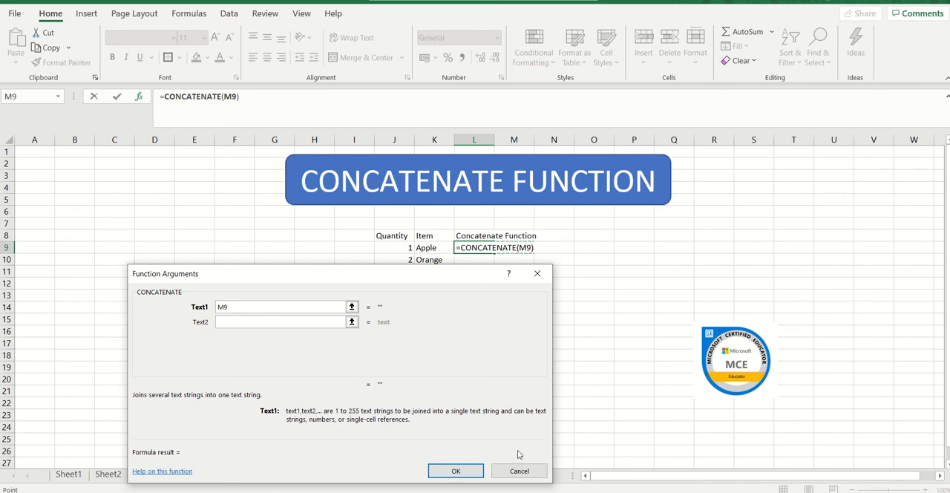
{"action": "left_click", "coordinate": [519, 471]}
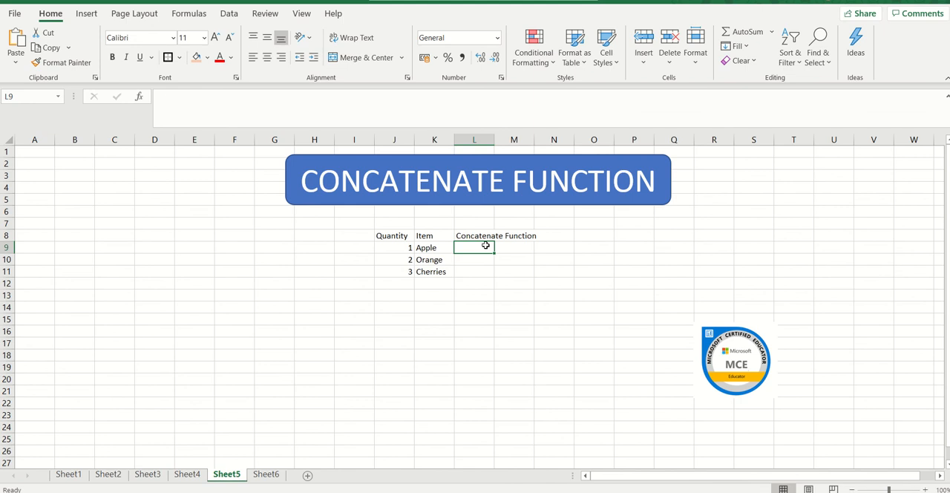
Step: Enter the formula =CONCATENATE(J9,K9) in L9 to join the first row's quantity and item
{"action": "type", "text": "="}
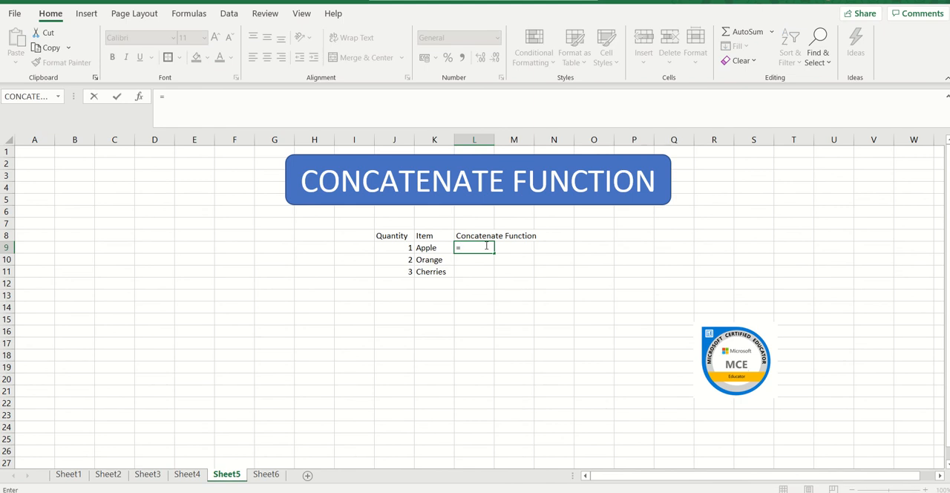
{"action": "type", "text": "CONTA"}
{"action": "key", "text": "BackSpace"}
{"action": "key", "text": "BackSpace"}
{"action": "type", "text": "C"}
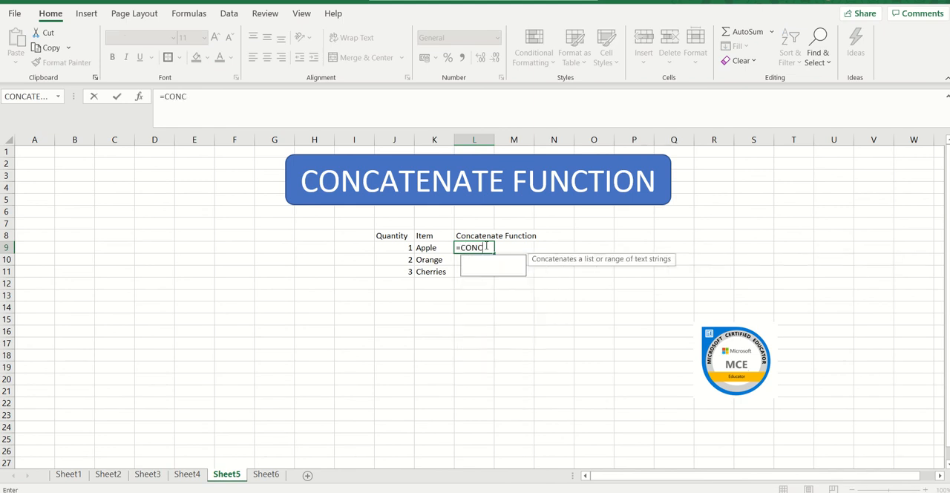
{"action": "type", "text": "ATENATE("}
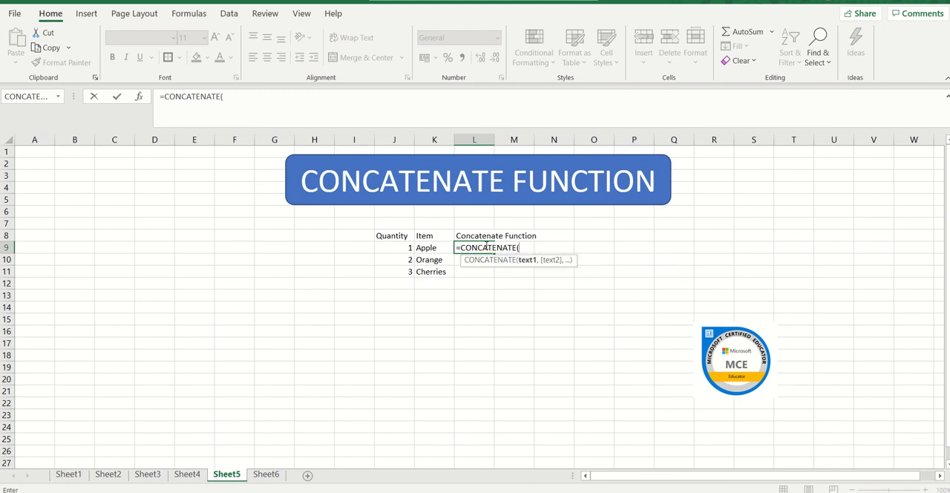
{"action": "left_click", "coordinate": [401, 247]}
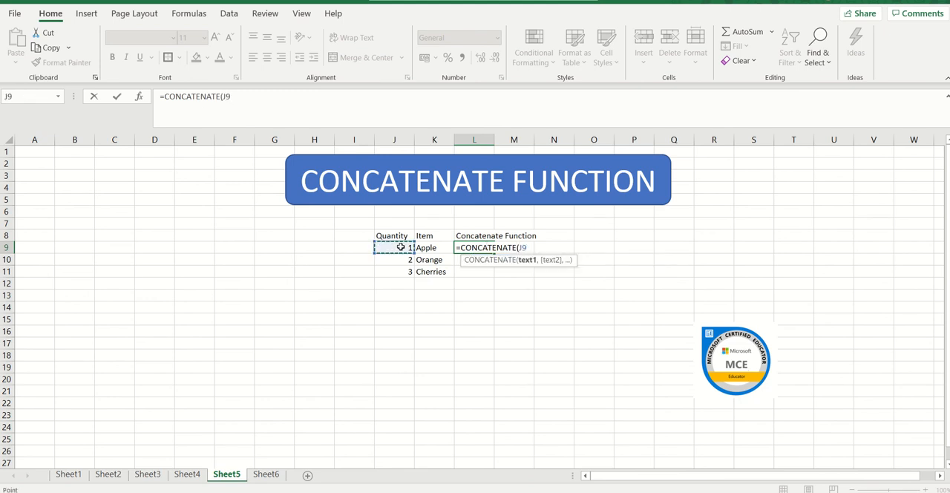
{"action": "left_click", "coordinate": [533, 247]}
{"action": "type", "text": ","}
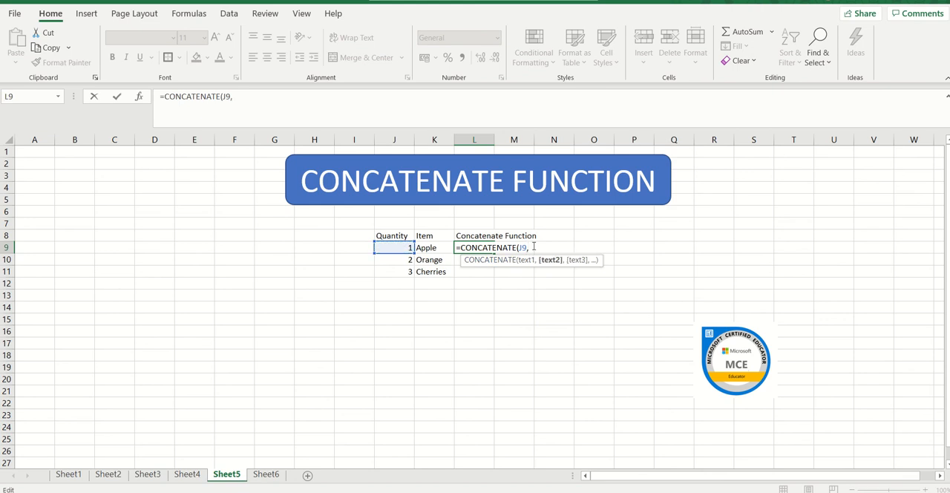
{"action": "left_click", "coordinate": [434, 248]}
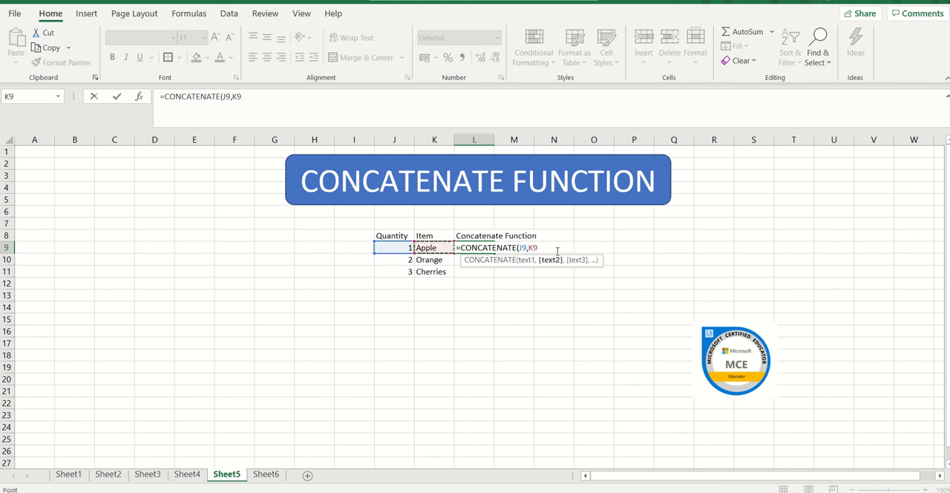
{"action": "type", "text": ")"}
{"action": "key", "text": "Return"}
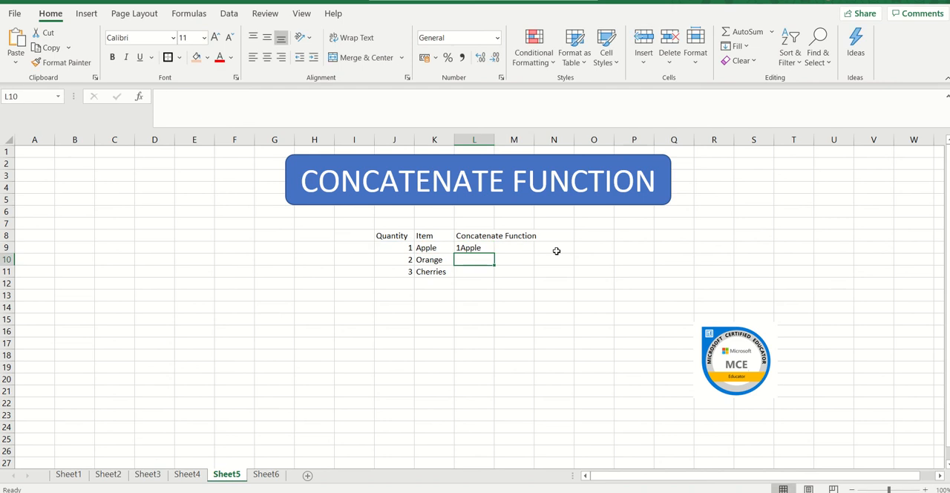
Step: Add a quoted space between the two references so L9's formula reads =CONCATENATE(J9," ",K9)
{"action": "left_click", "coordinate": [469, 247]}
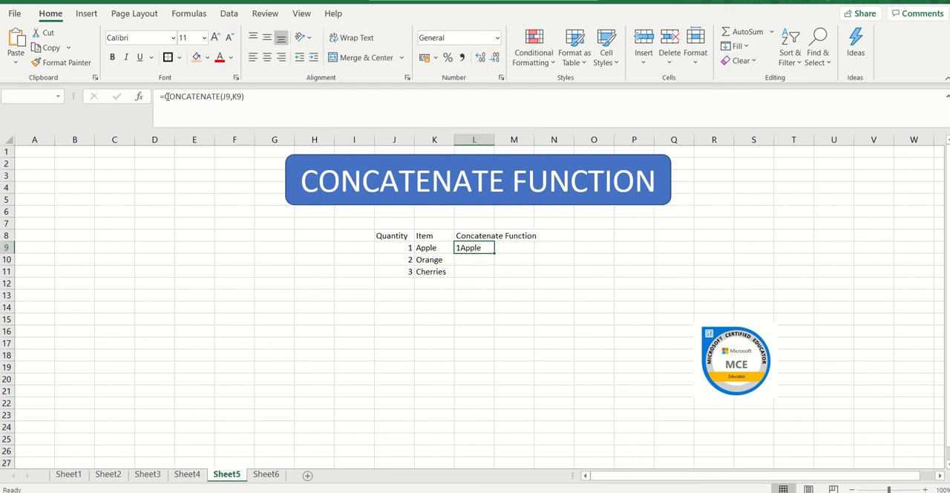
{"action": "left_click", "coordinate": [233, 97]}
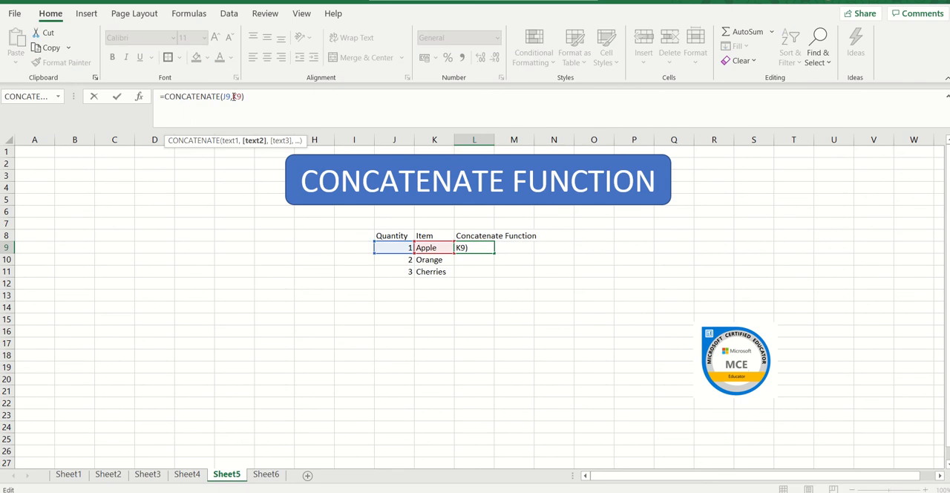
{"action": "type", "text": "\""}
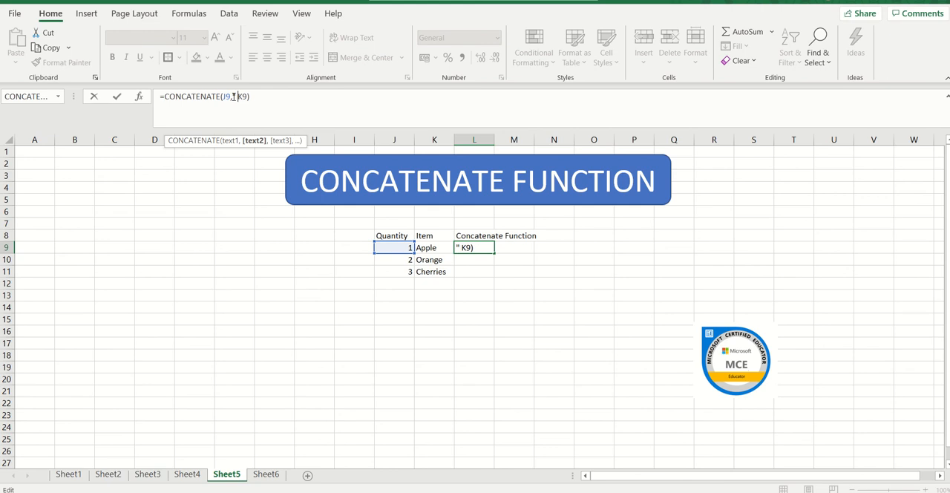
{"action": "type", "text": " \""}
{"action": "type", "text": ","}
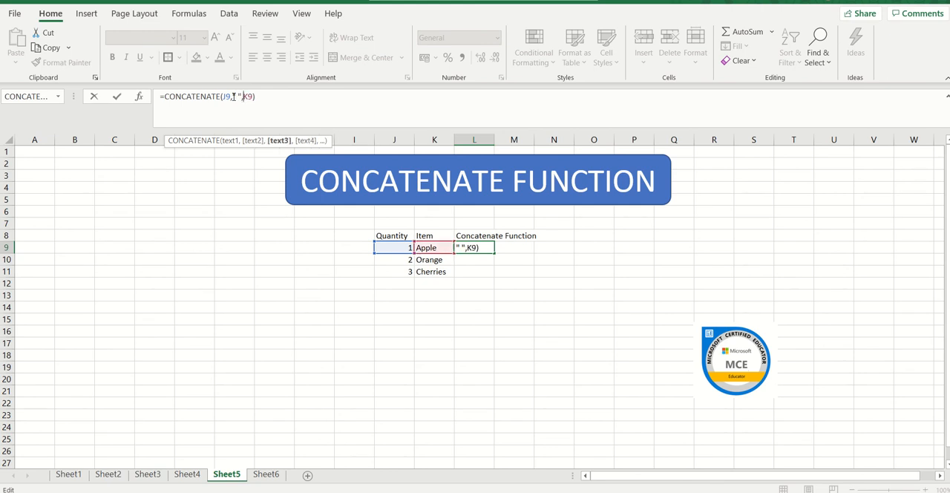
{"action": "key", "text": "Return"}
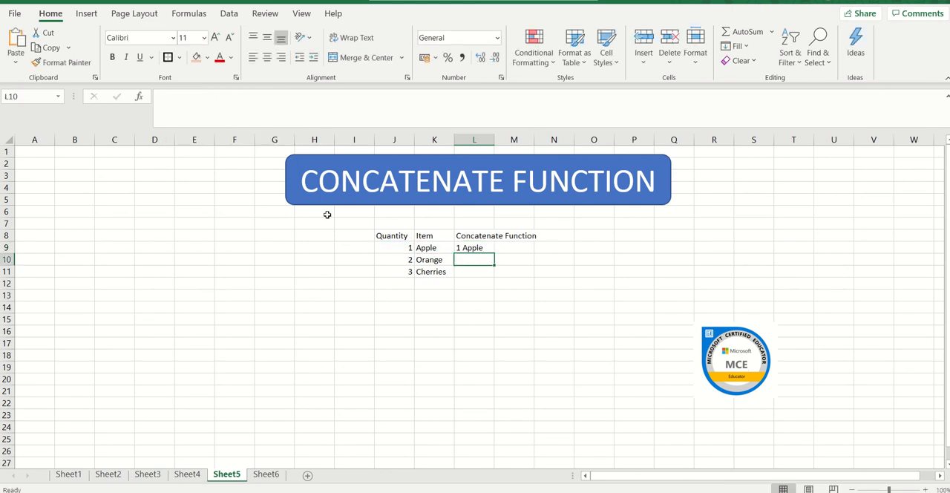
Step: Fill the CONCATENATE formula from L9 down to L11 and deselect the filled range
{"action": "left_click", "coordinate": [466, 248]}
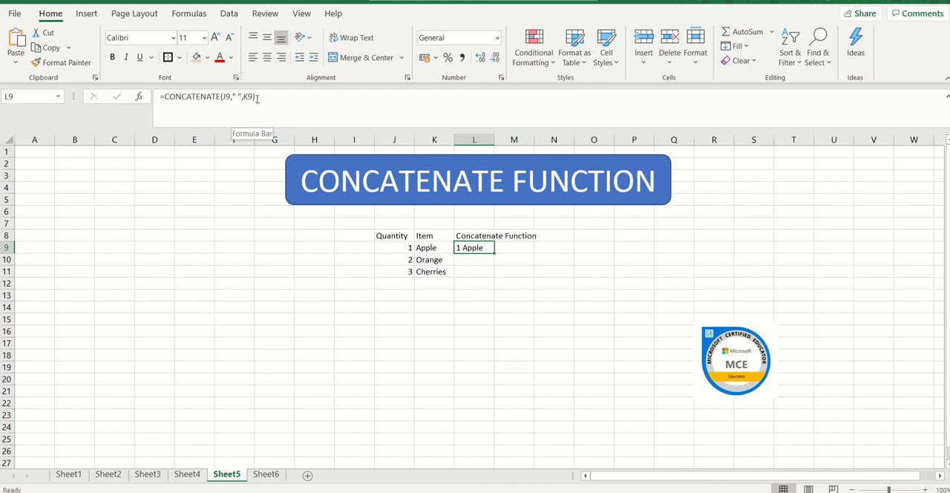
{"action": "left_click", "coordinate": [462, 259]}
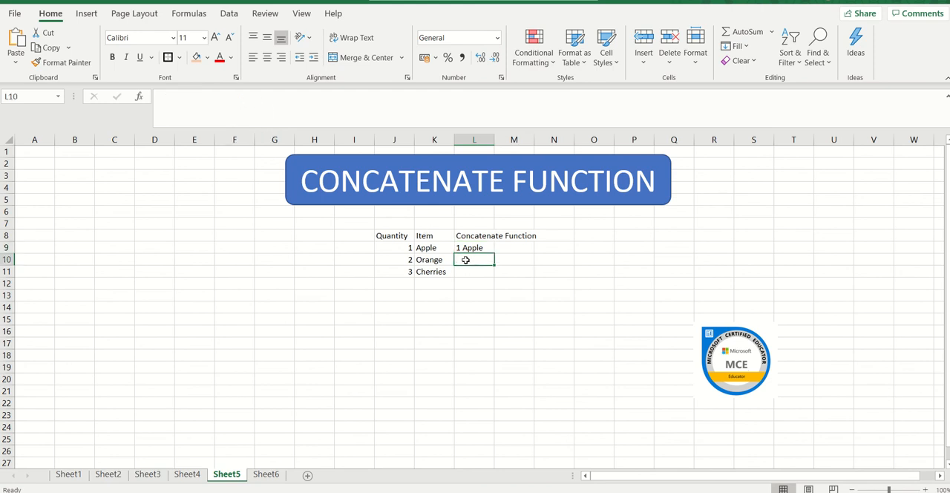
{"action": "left_click", "coordinate": [466, 249]}
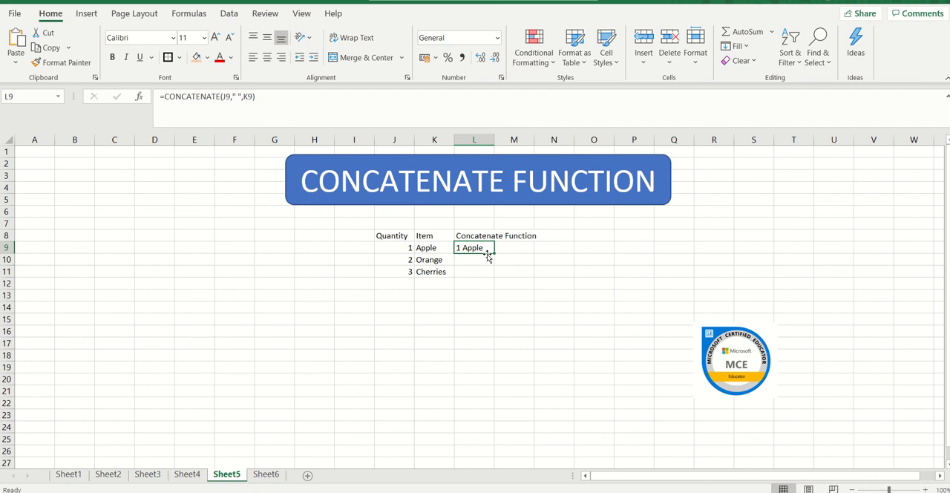
{"action": "left_click_drag", "start_coordinate": [493, 254], "coordinate": [494, 277]}
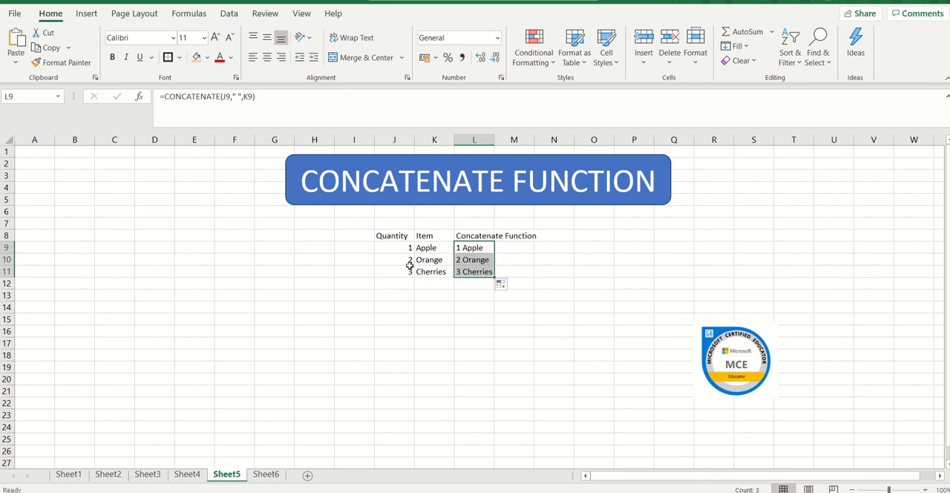
{"action": "left_click", "coordinate": [456, 286]}
{"action": "left_click", "coordinate": [403, 286]}
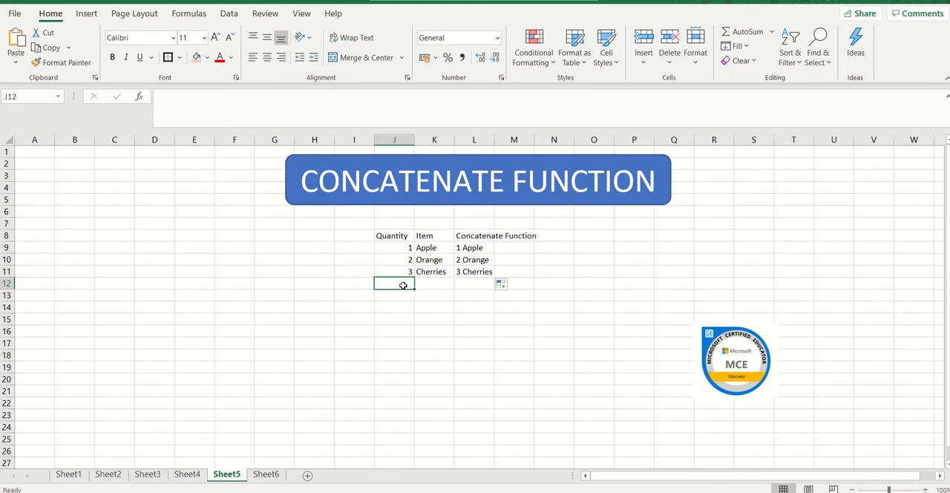
Step: Open Sheet6 and examine the Trim Formula cell K9 and the first data entry in I9
{"action": "left_click", "coordinate": [267, 477]}
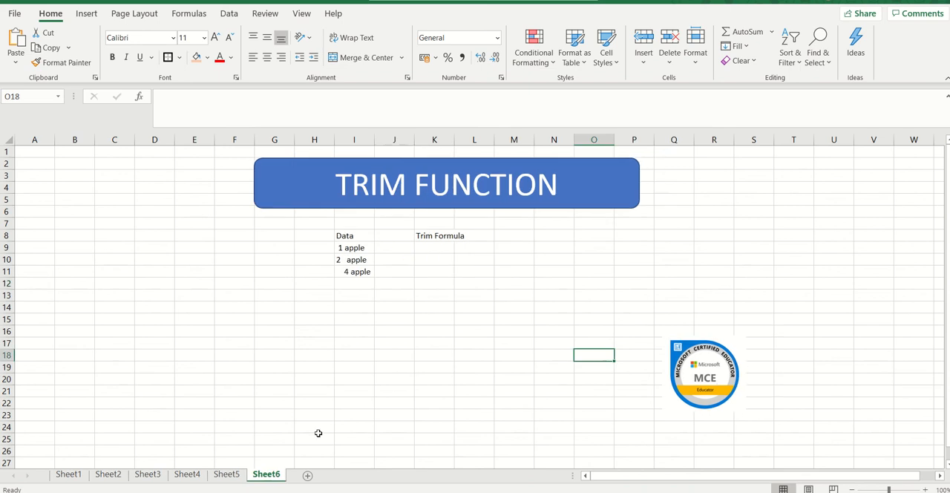
{"action": "left_click", "coordinate": [440, 254]}
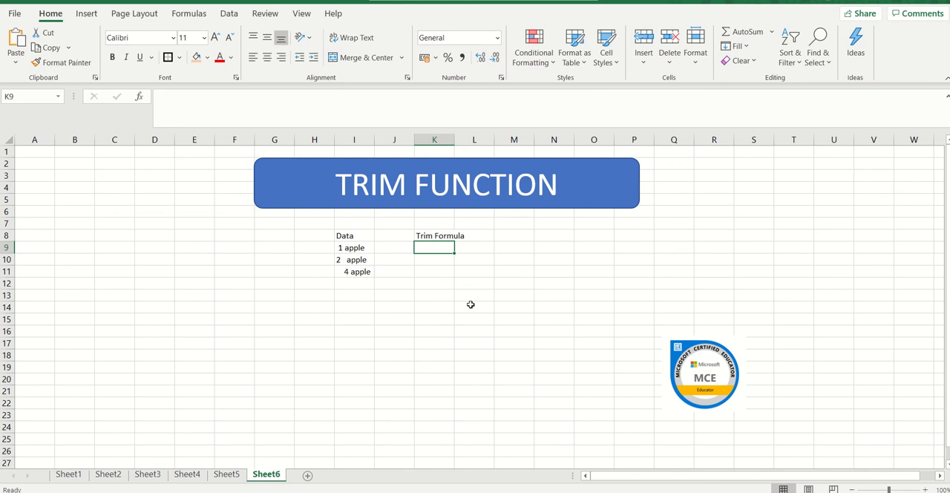
{"action": "left_click", "coordinate": [344, 248]}
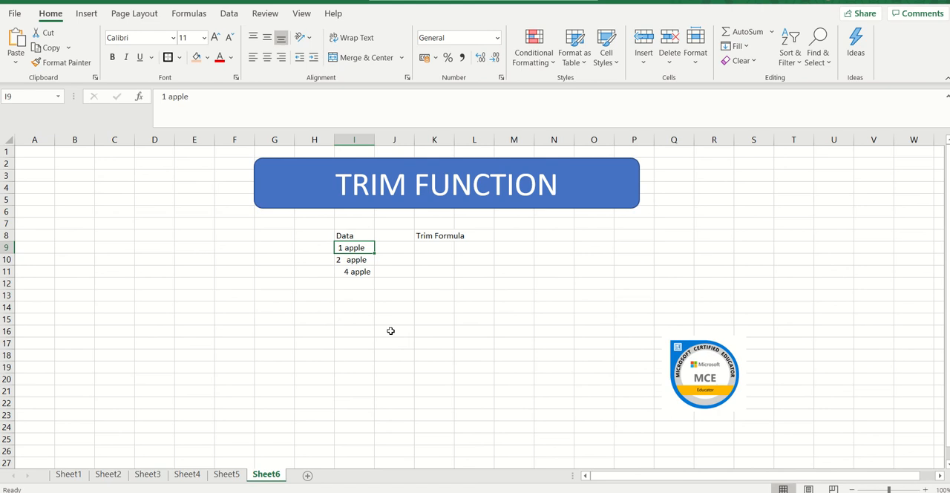
Step: Enter the formula =TRIM(I9) in K9 and compare the cell with the original entry in I9
{"action": "left_click", "coordinate": [432, 248]}
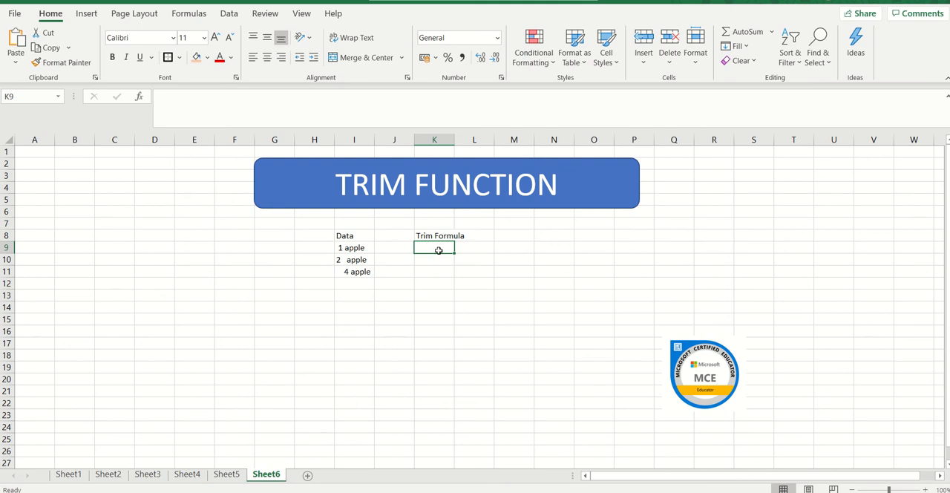
{"action": "type", "text": "="}
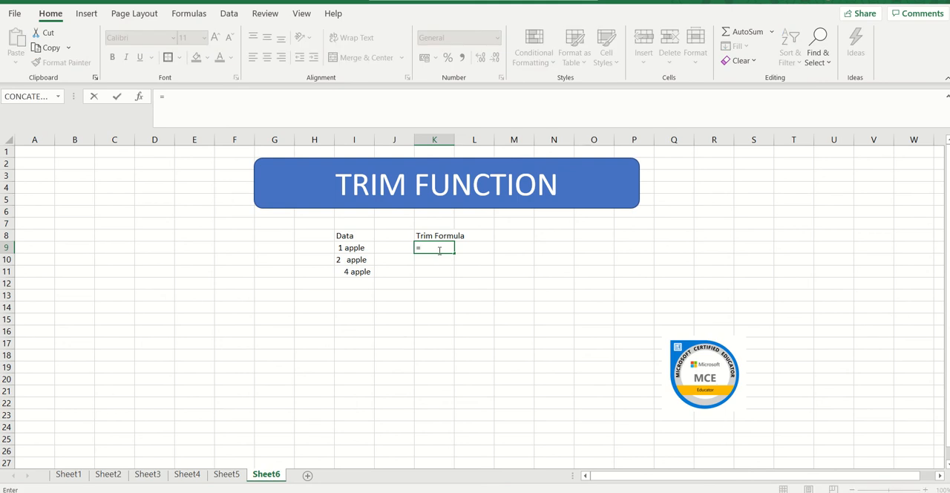
{"action": "type", "text": "TRIM"}
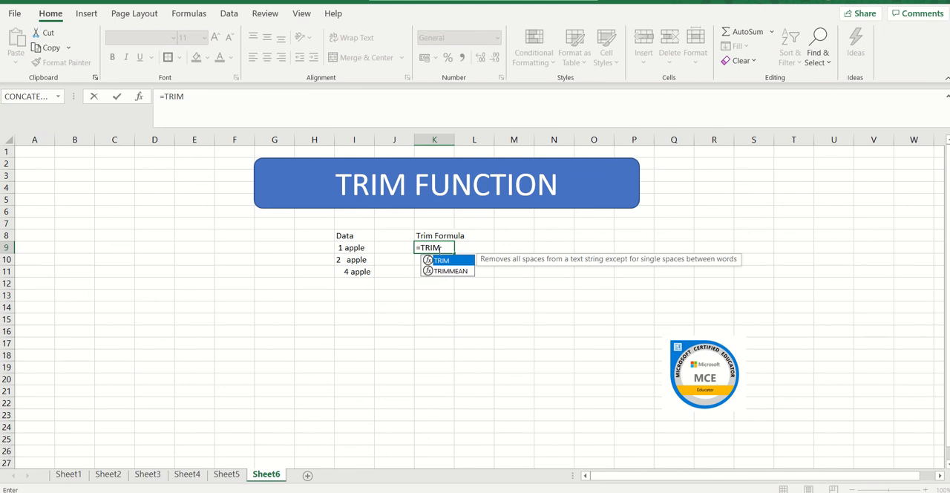
{"action": "type", "text": "("}
{"action": "left_click", "coordinate": [349, 248]}
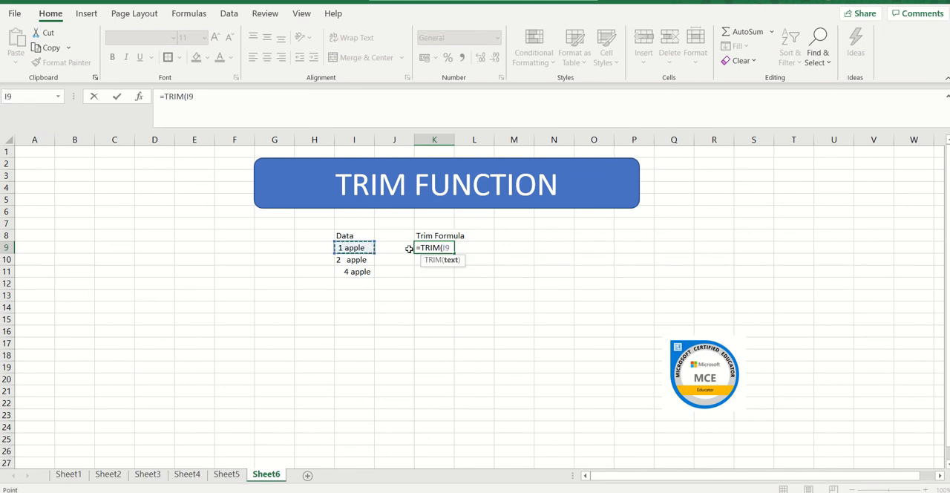
{"action": "type", "text": ")"}
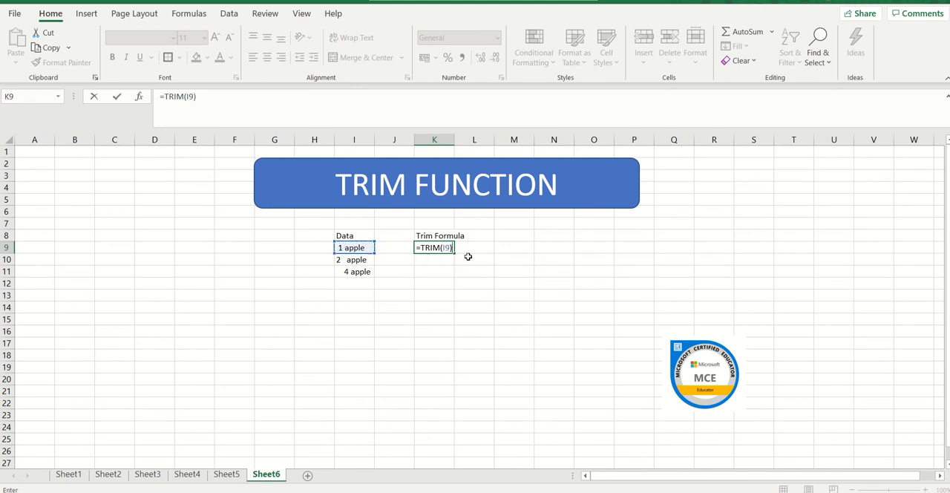
{"action": "key", "text": "Return"}
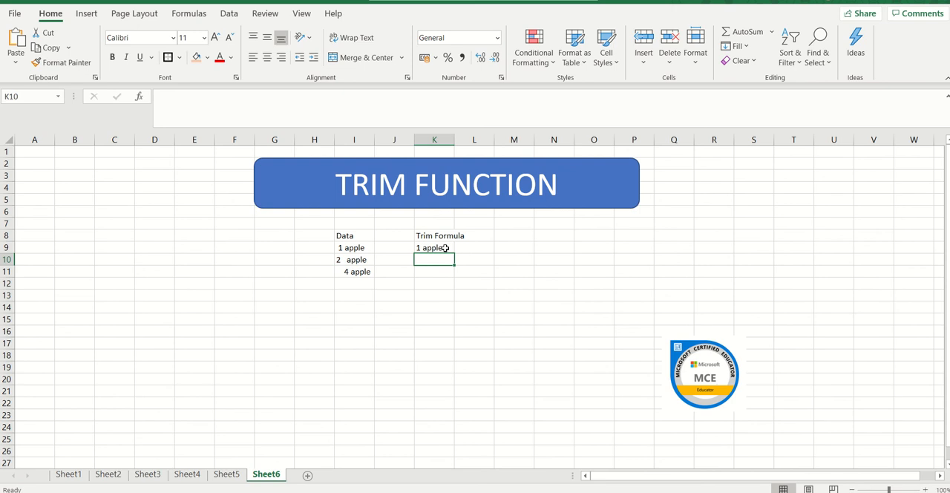
{"action": "left_click", "coordinate": [444, 248]}
{"action": "left_click", "coordinate": [338, 248]}
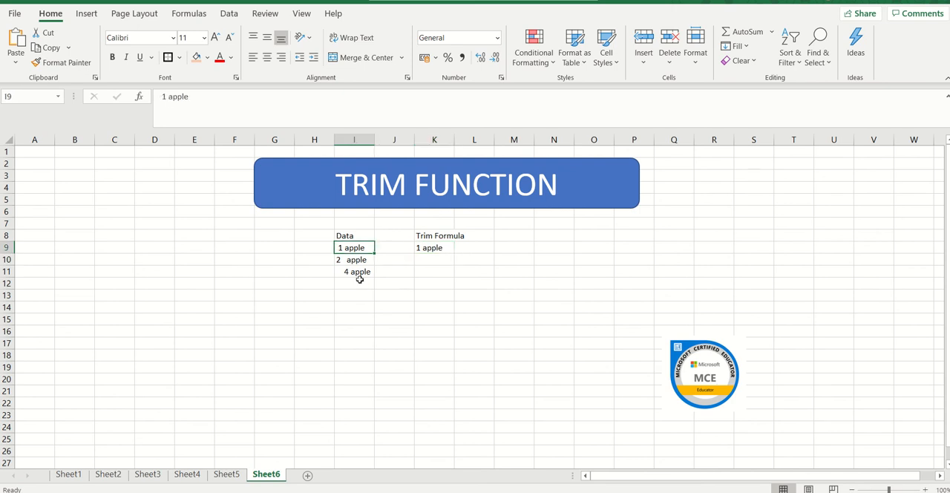
{"action": "left_click", "coordinate": [430, 248]}
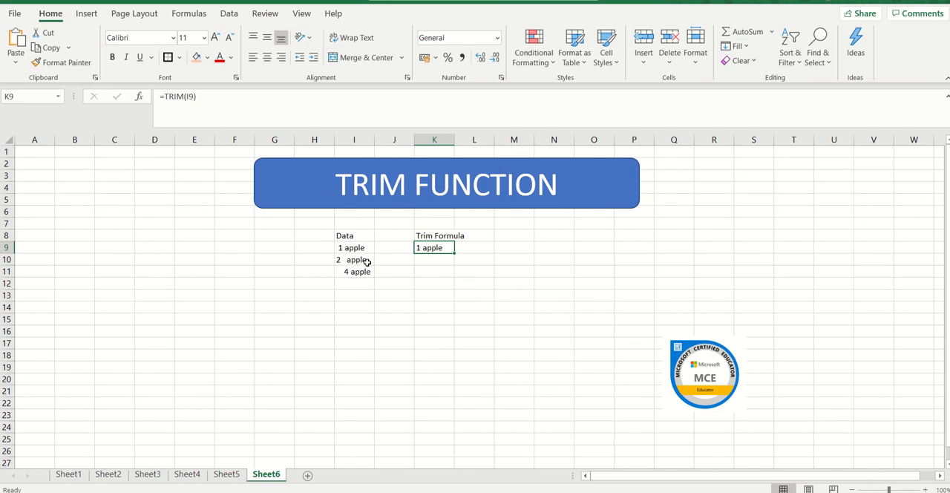
Step: Search the function list for TRIM and insert it in K10 with I10 as its text argument
{"action": "left_click", "coordinate": [425, 260]}
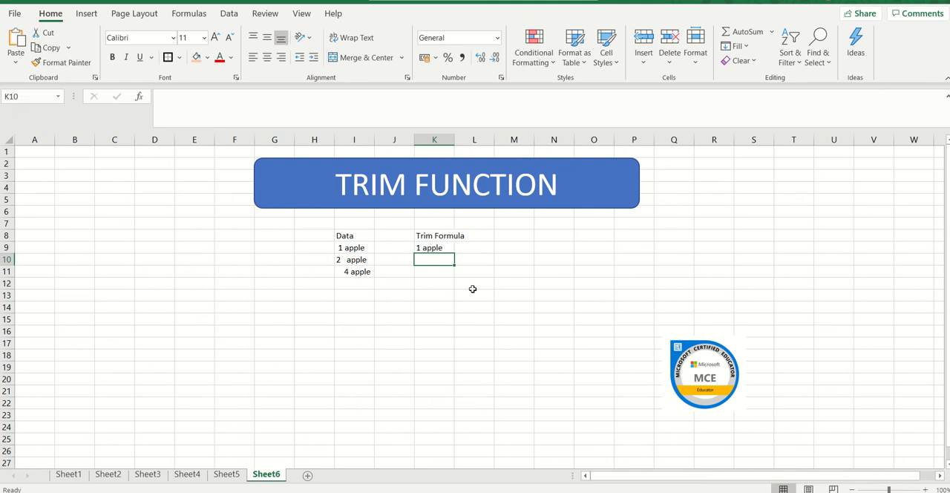
{"action": "type", "text": "="}
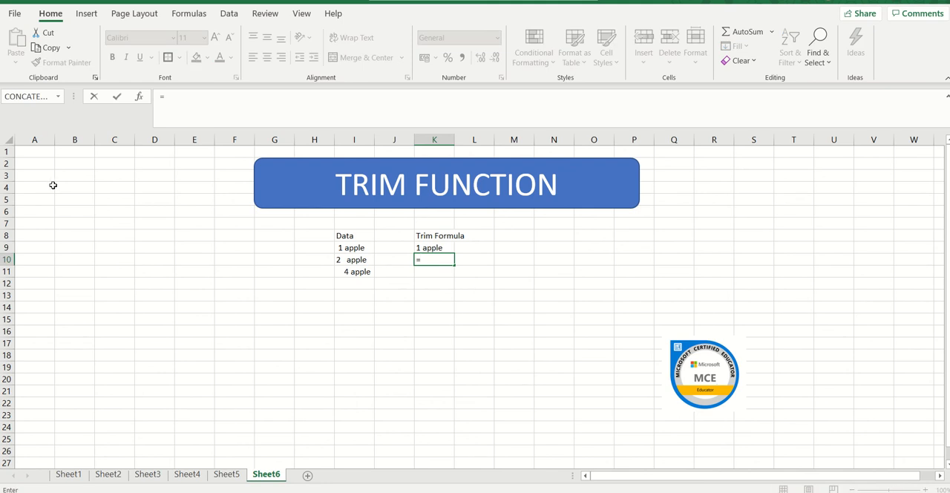
{"action": "left_click", "coordinate": [57, 98]}
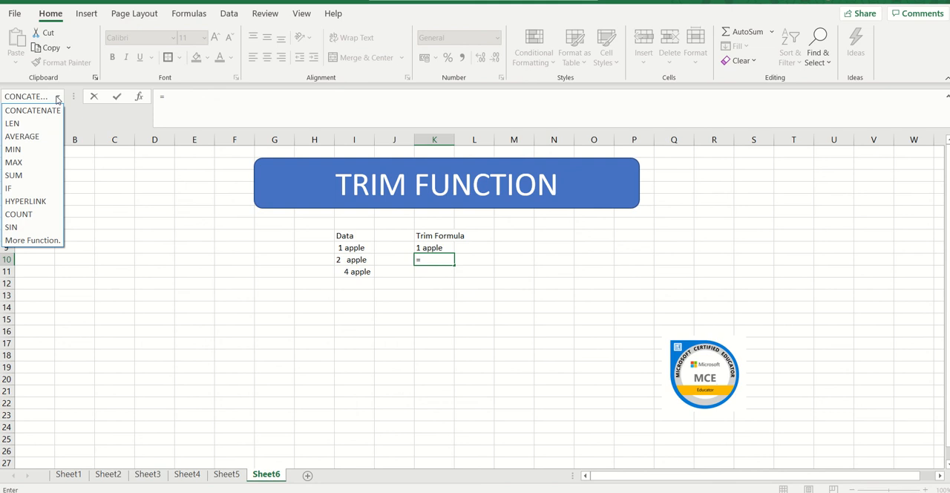
{"action": "left_click", "coordinate": [33, 240]}
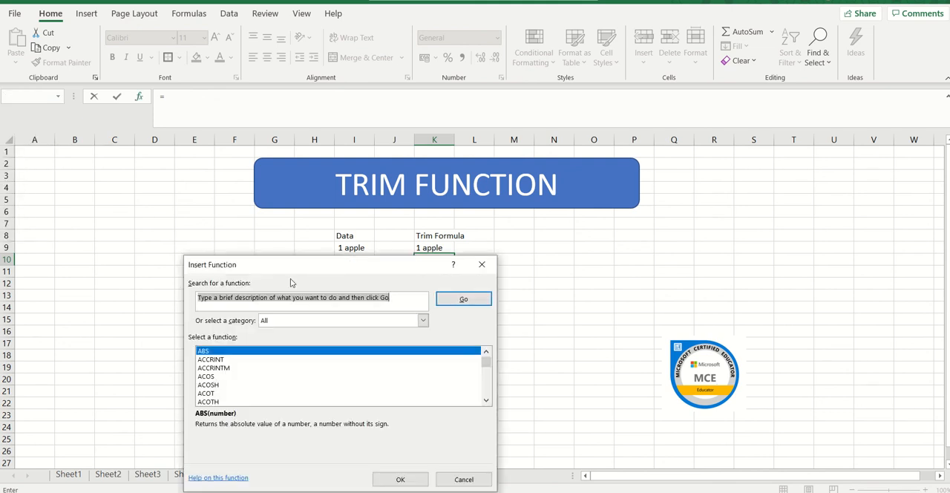
{"action": "type", "text": "TR"}
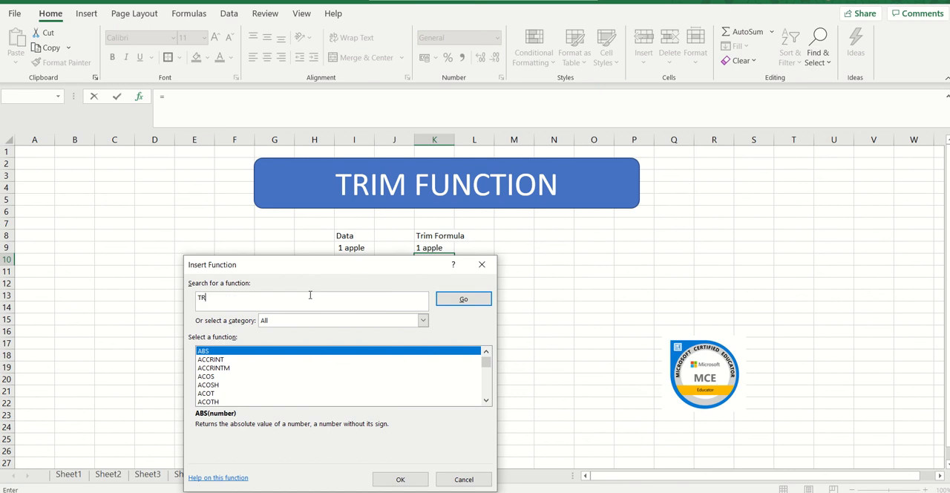
{"action": "type", "text": "IM"}
{"action": "key", "text": "Return"}
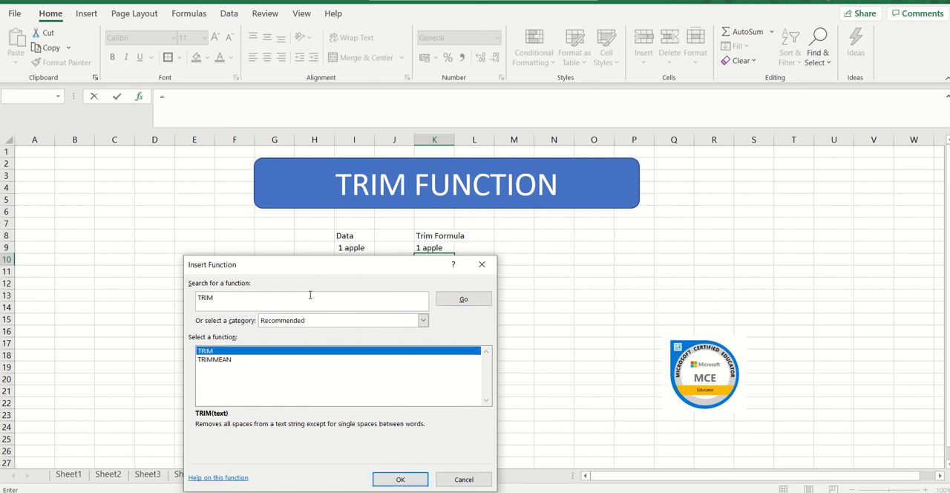
{"action": "left_click", "coordinate": [401, 479]}
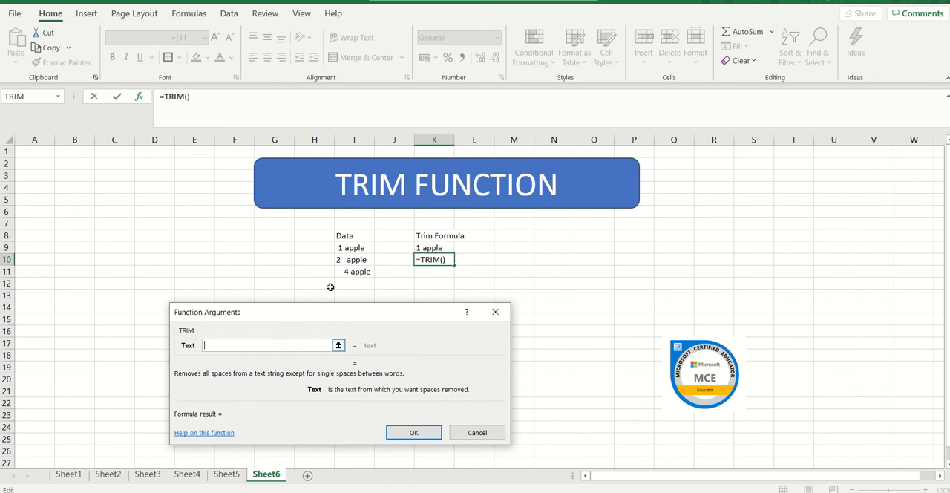
{"action": "left_click", "coordinate": [353, 259]}
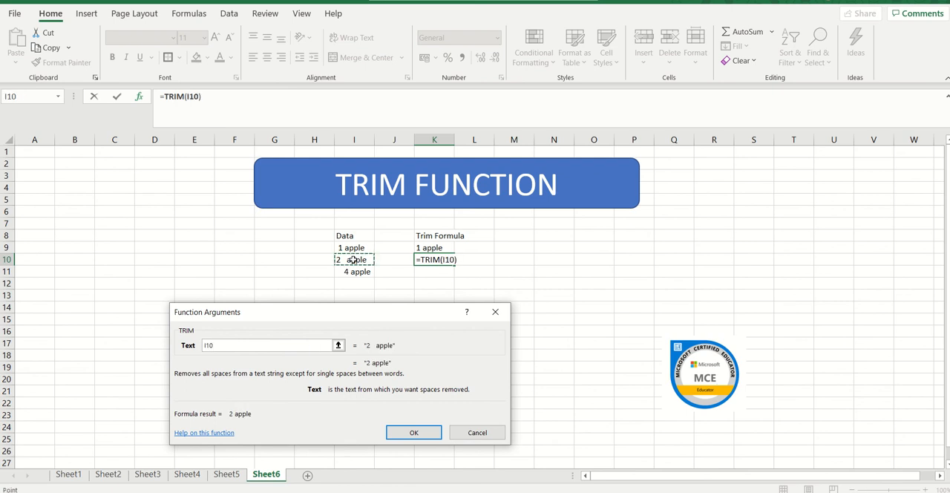
{"action": "key", "text": "Return"}
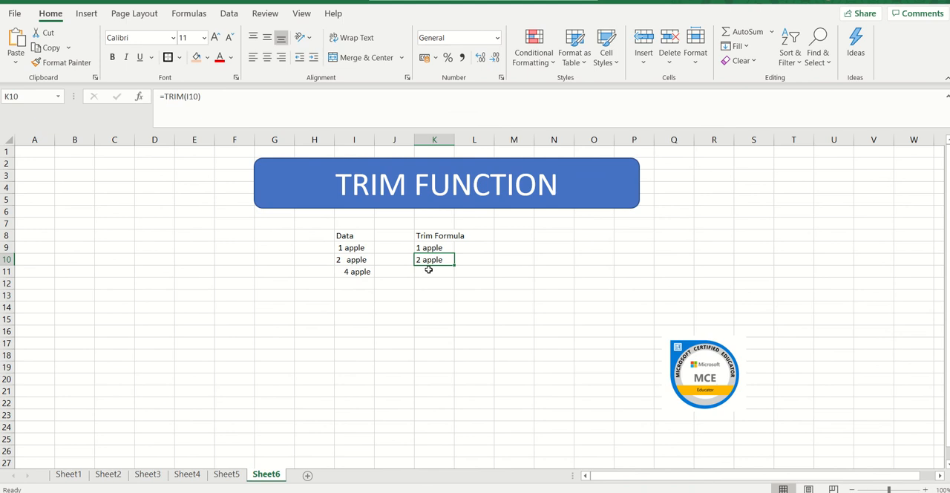
Step: Insert the recently used TRIM function in K11 with I11 as its text argument
{"action": "left_click", "coordinate": [429, 269]}
{"action": "type", "text": "="}
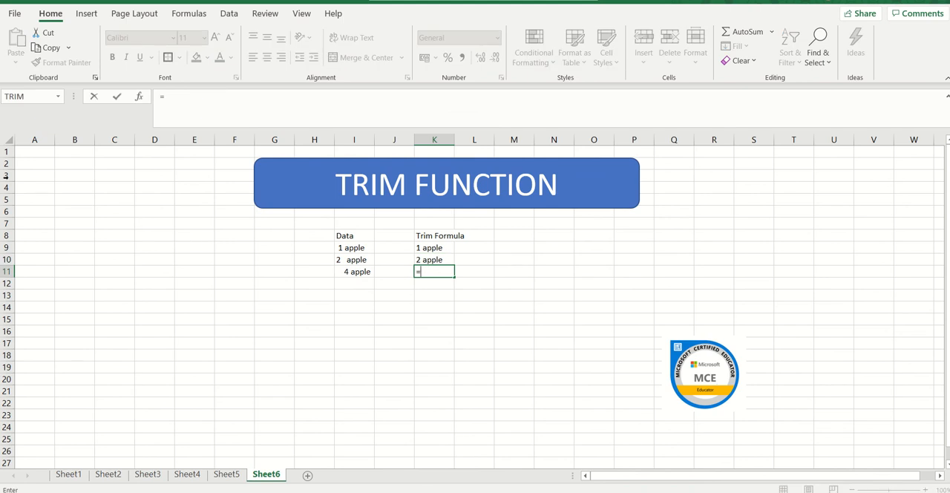
{"action": "left_click", "coordinate": [21, 98]}
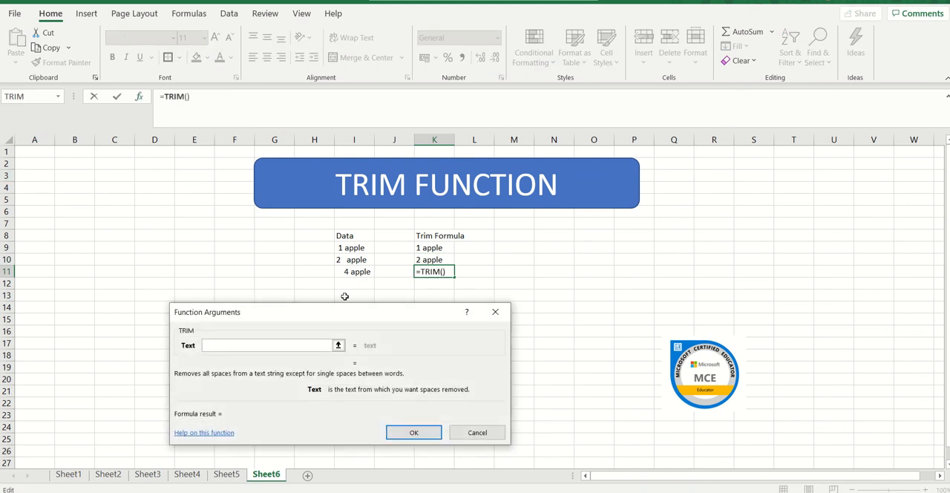
{"action": "left_click", "coordinate": [358, 272]}
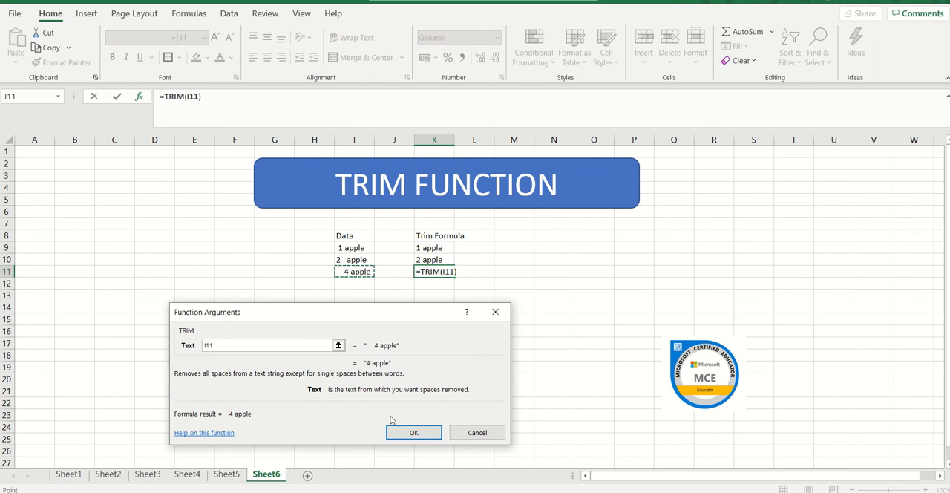
{"action": "left_click", "coordinate": [403, 434]}
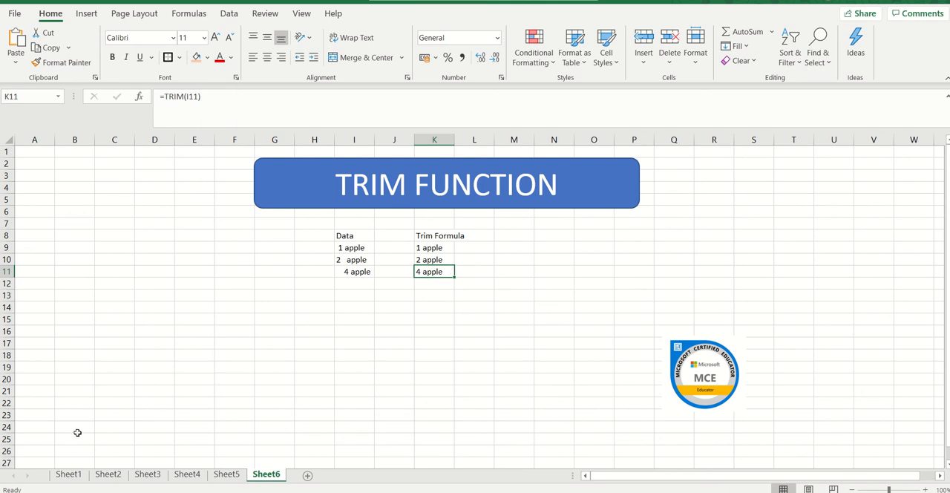
Step: On Sheet1, fill the Sum values in N10:N15 with the light orange colour and deselect the range
{"action": "left_click", "coordinate": [69, 475]}
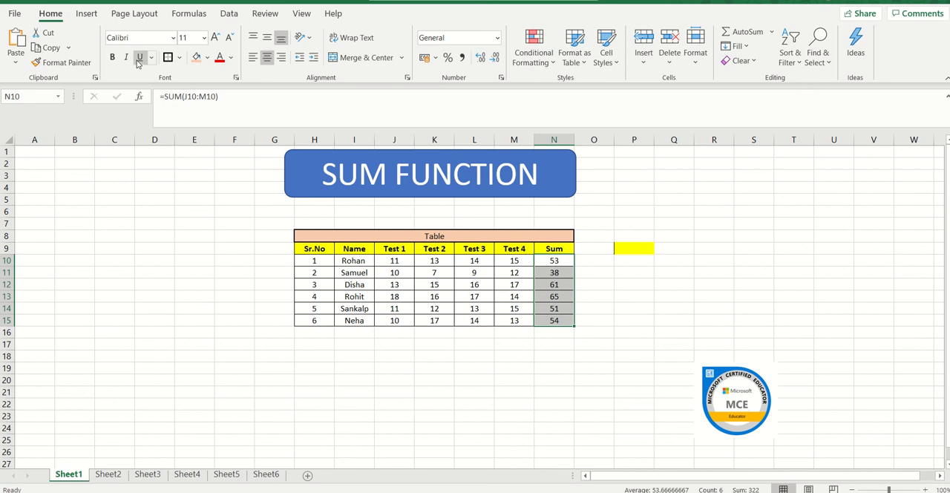
{"action": "left_click", "coordinate": [181, 59]}
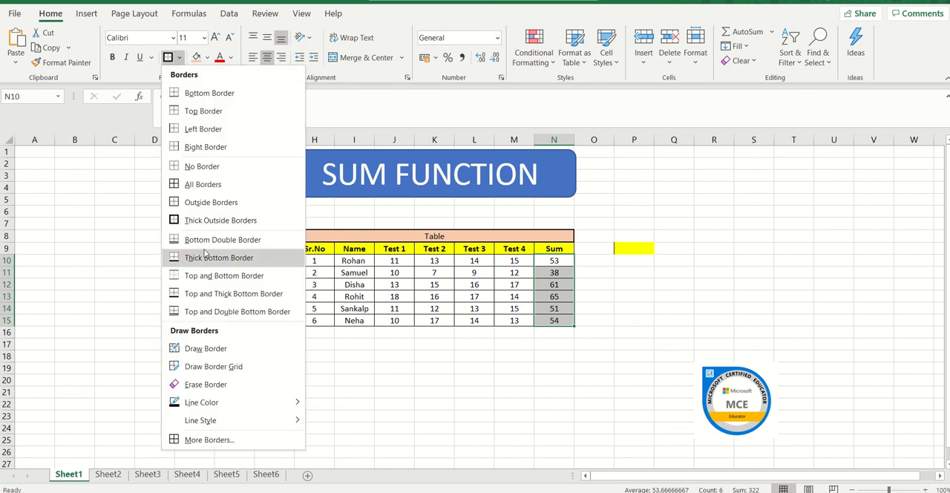
{"action": "left_click", "coordinate": [104, 246]}
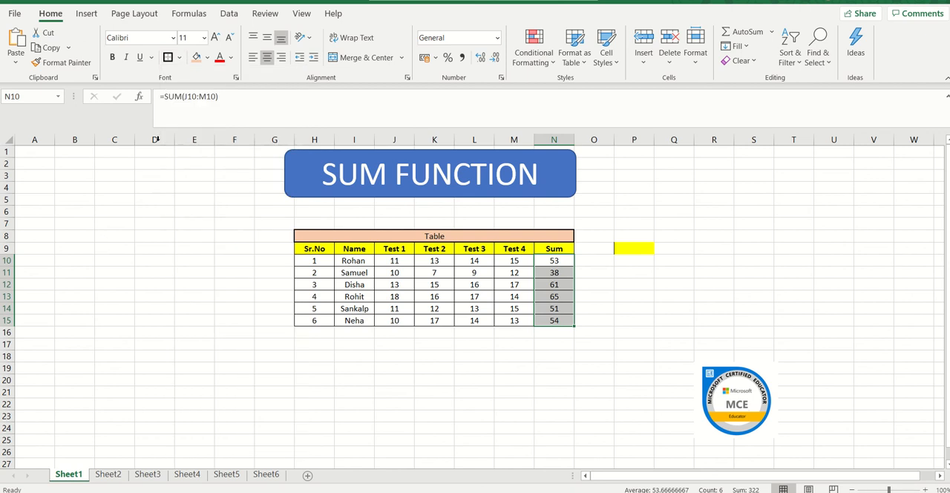
{"action": "left_click", "coordinate": [198, 60]}
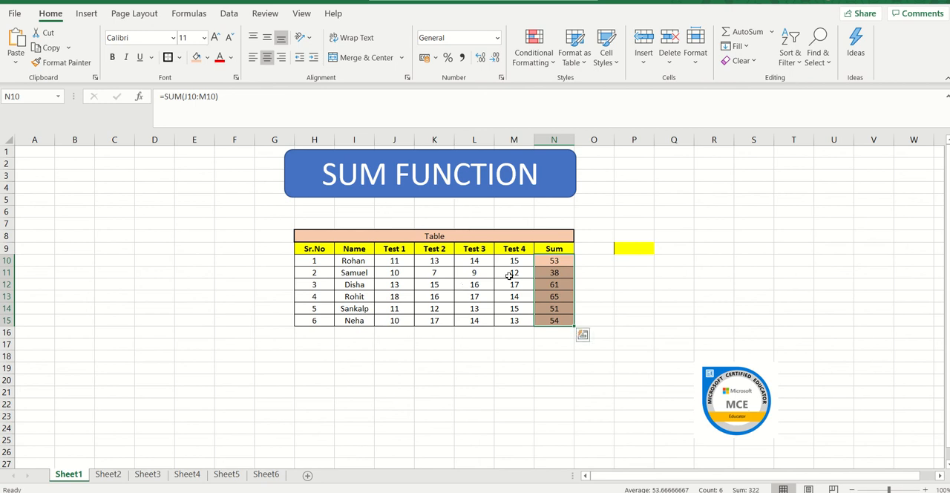
{"action": "left_click", "coordinate": [555, 262]}
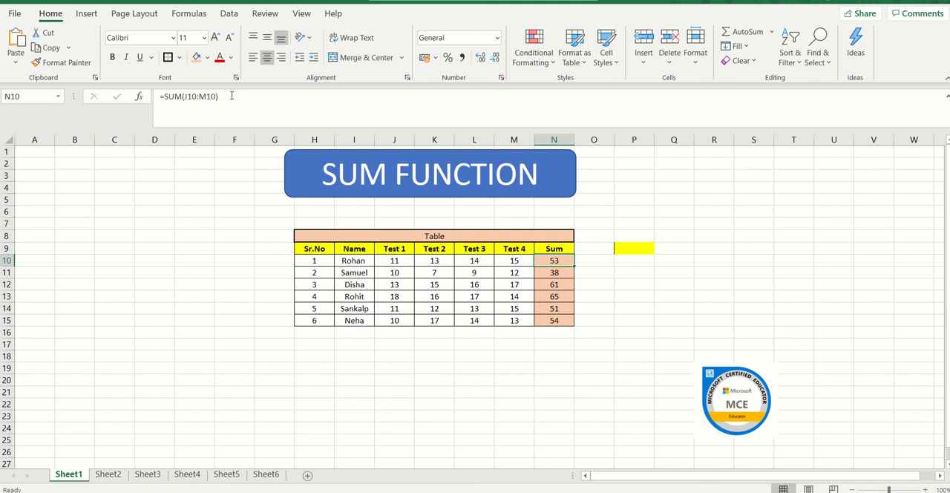
Step: Review the MAX, MIN, AVERAGE, LEN, CONCATENATE and TRIM formulas in the first result cells on Sheet2 through Sheet6
{"action": "left_click", "coordinate": [108, 474]}
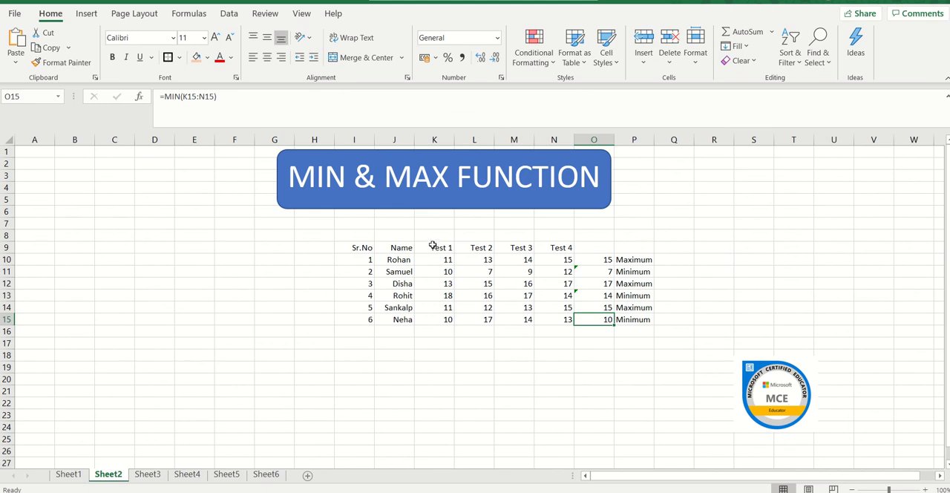
{"action": "left_click", "coordinate": [598, 259]}
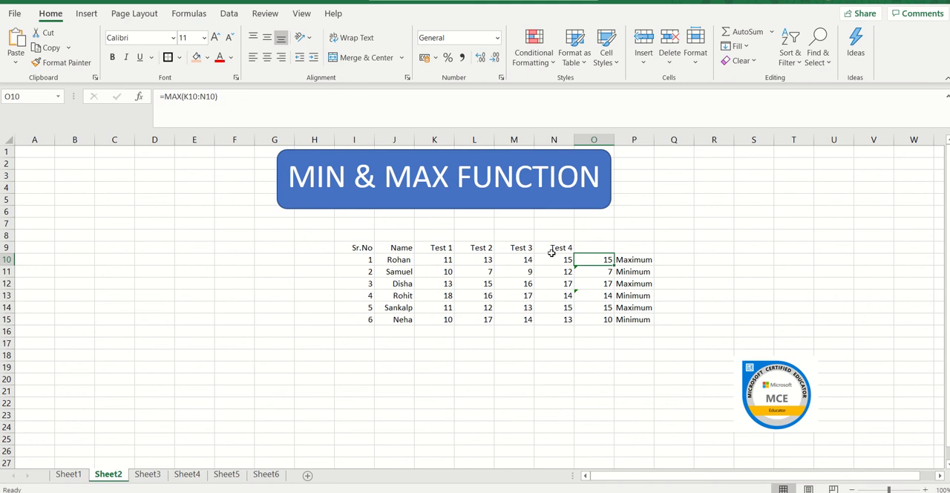
{"action": "left_click", "coordinate": [600, 273]}
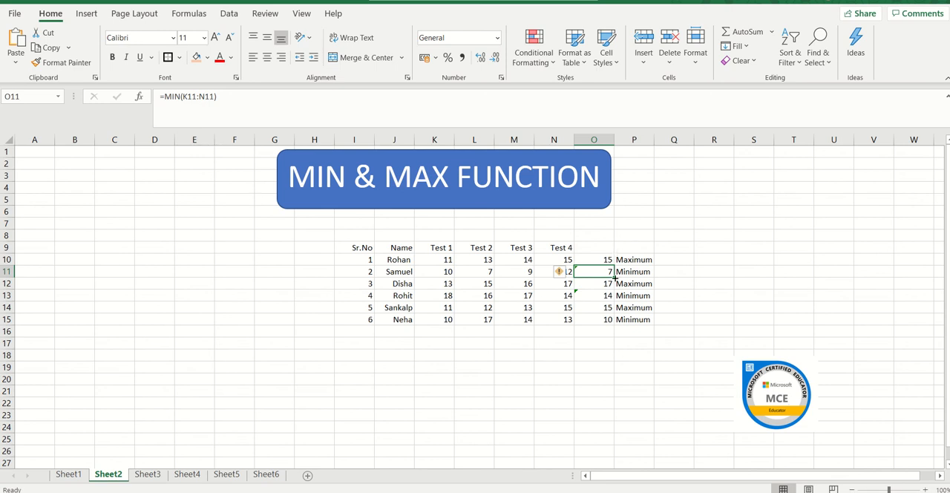
{"action": "left_click", "coordinate": [158, 477]}
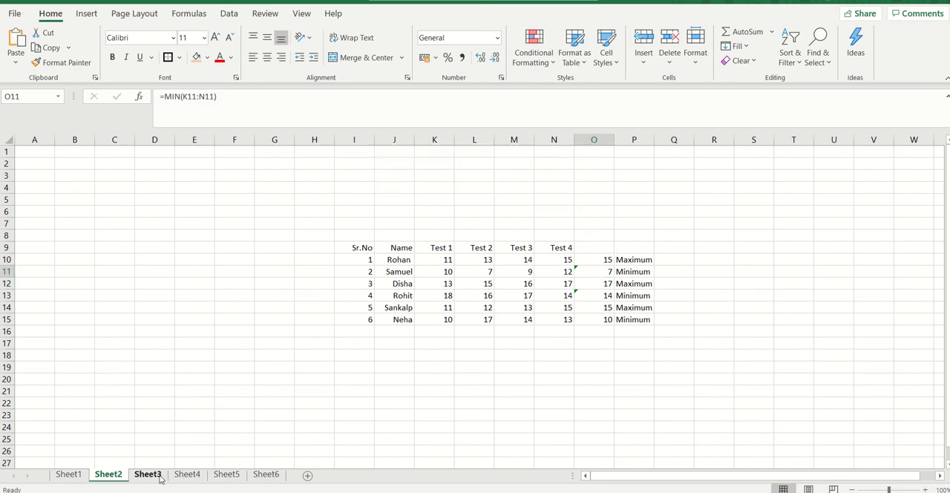
{"action": "left_click", "coordinate": [599, 259]}
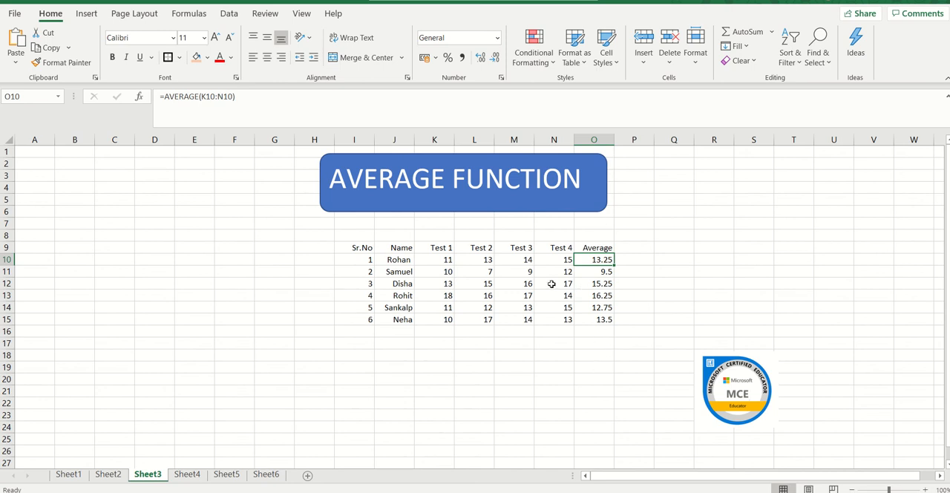
{"action": "left_click", "coordinate": [186, 475]}
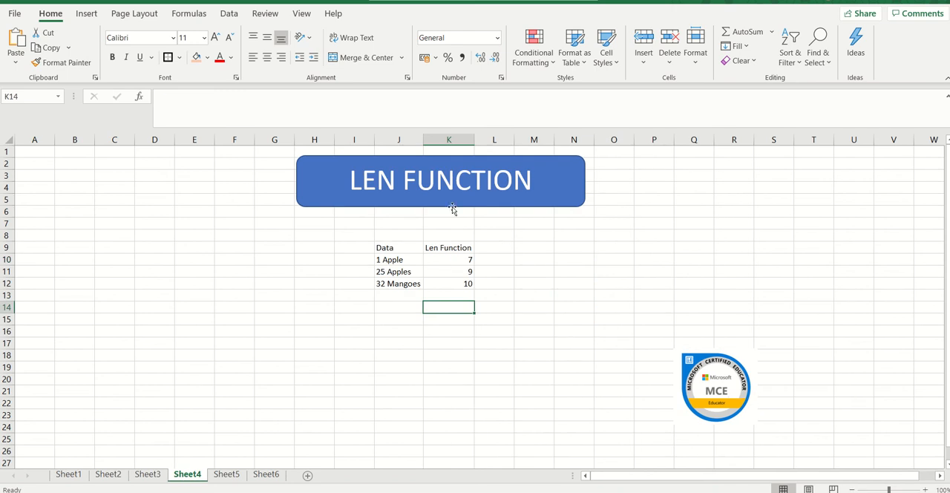
{"action": "left_click", "coordinate": [452, 256]}
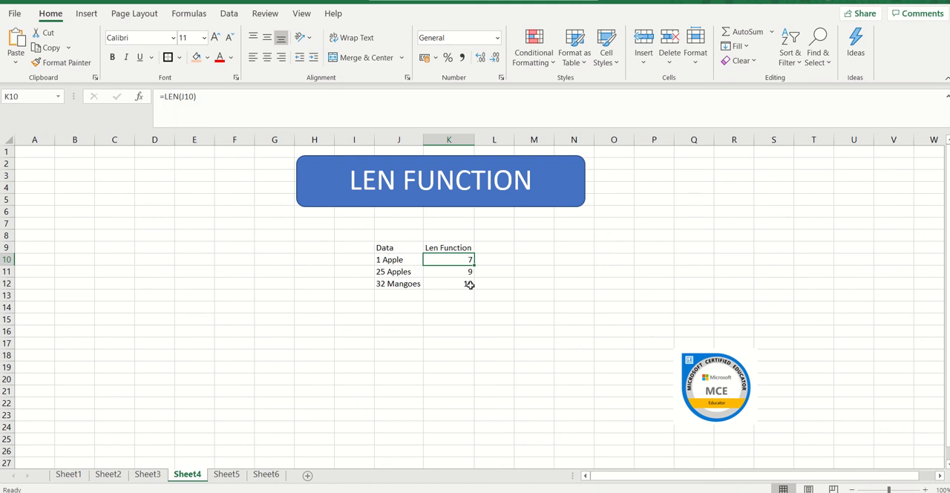
{"action": "left_click", "coordinate": [227, 476]}
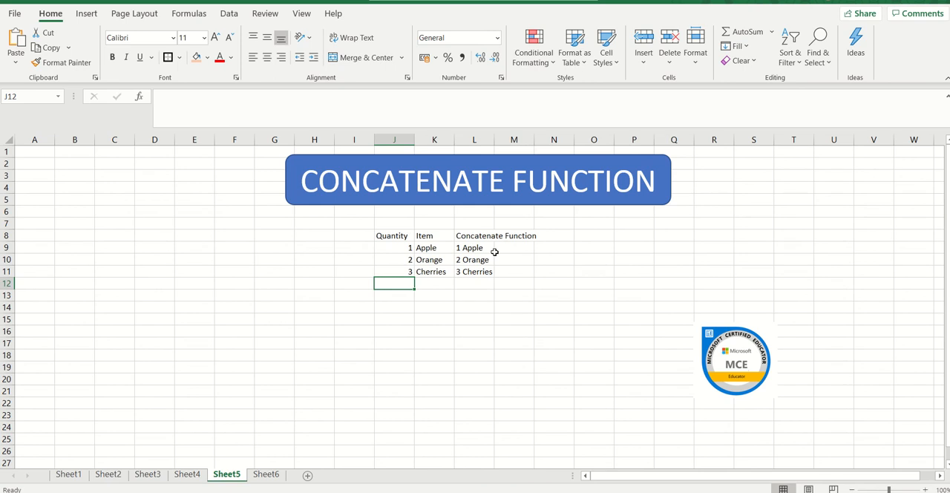
{"action": "left_click", "coordinate": [472, 248]}
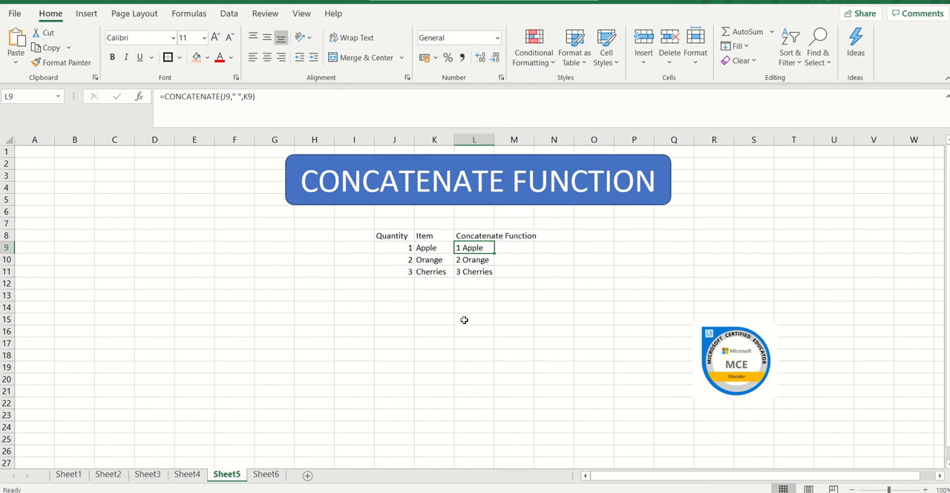
{"action": "left_click", "coordinate": [266, 475]}
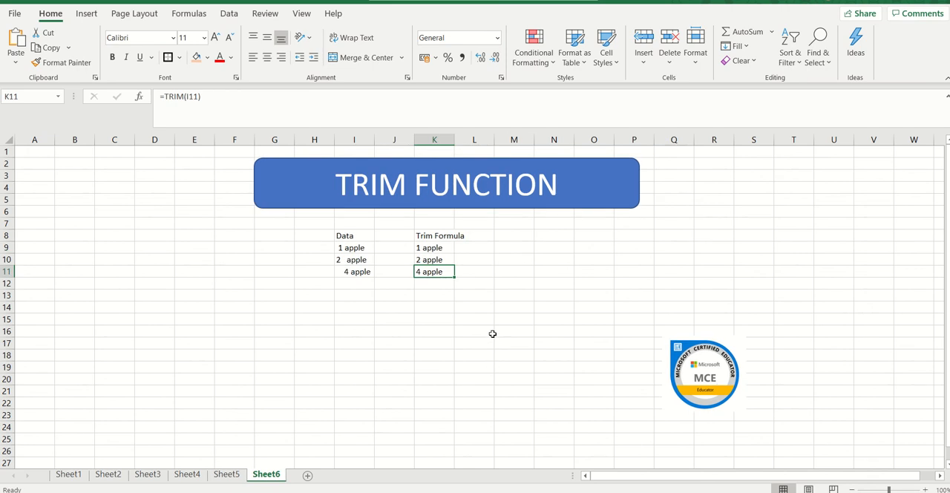
{"action": "left_click", "coordinate": [438, 248]}
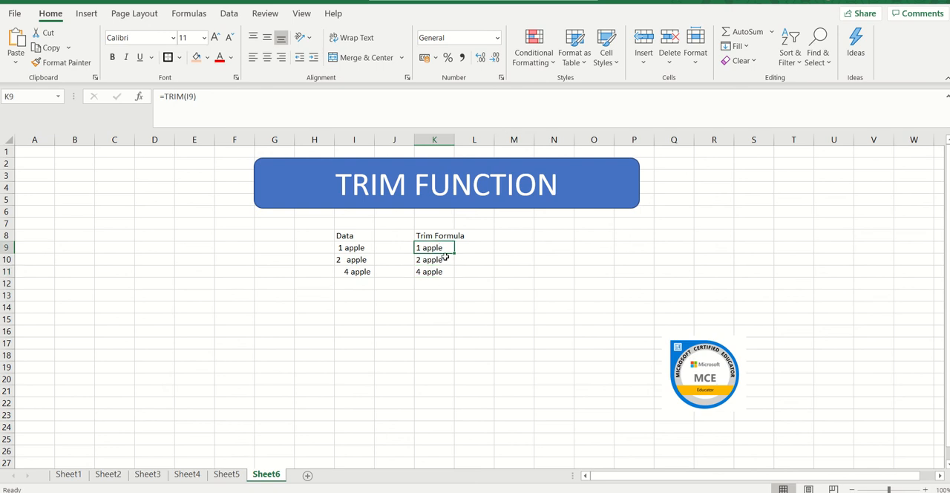